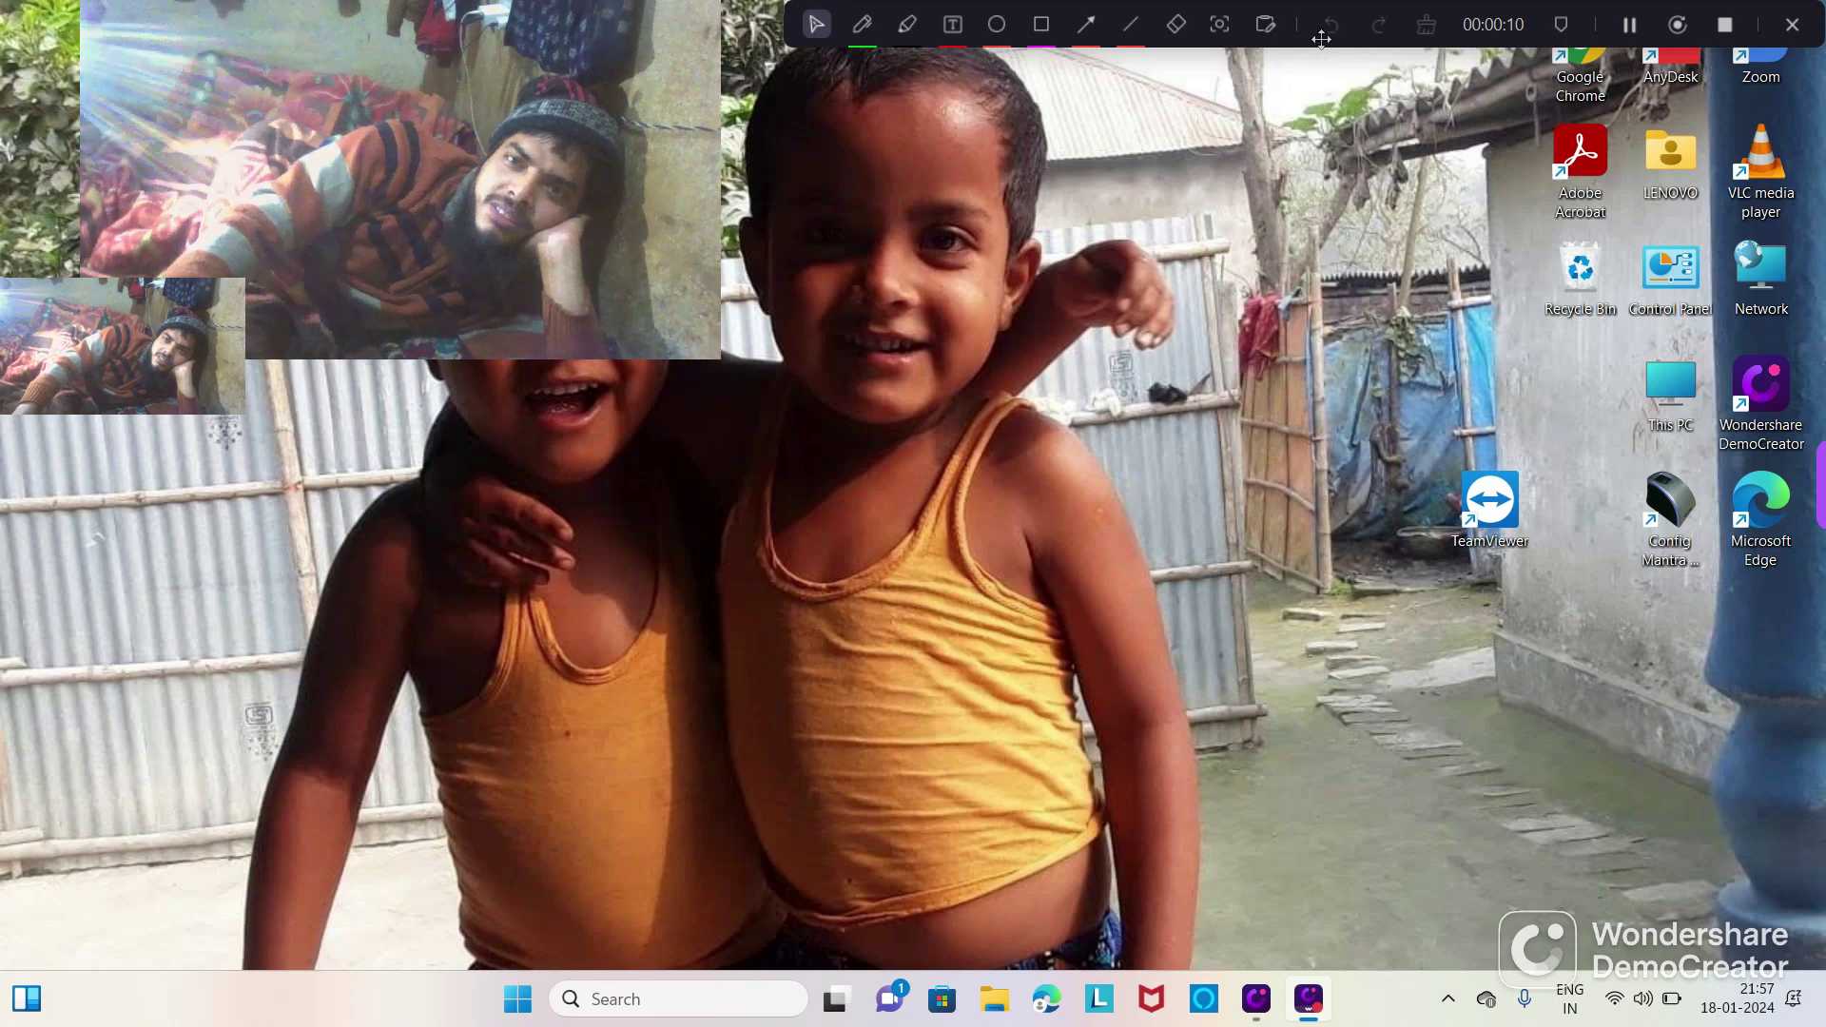
# Step: Launch Google Chrome so its new-tab page with the Google search box appears
pyautogui.moveTo(1307, 27); pyautogui.dragTo(1166, 41)
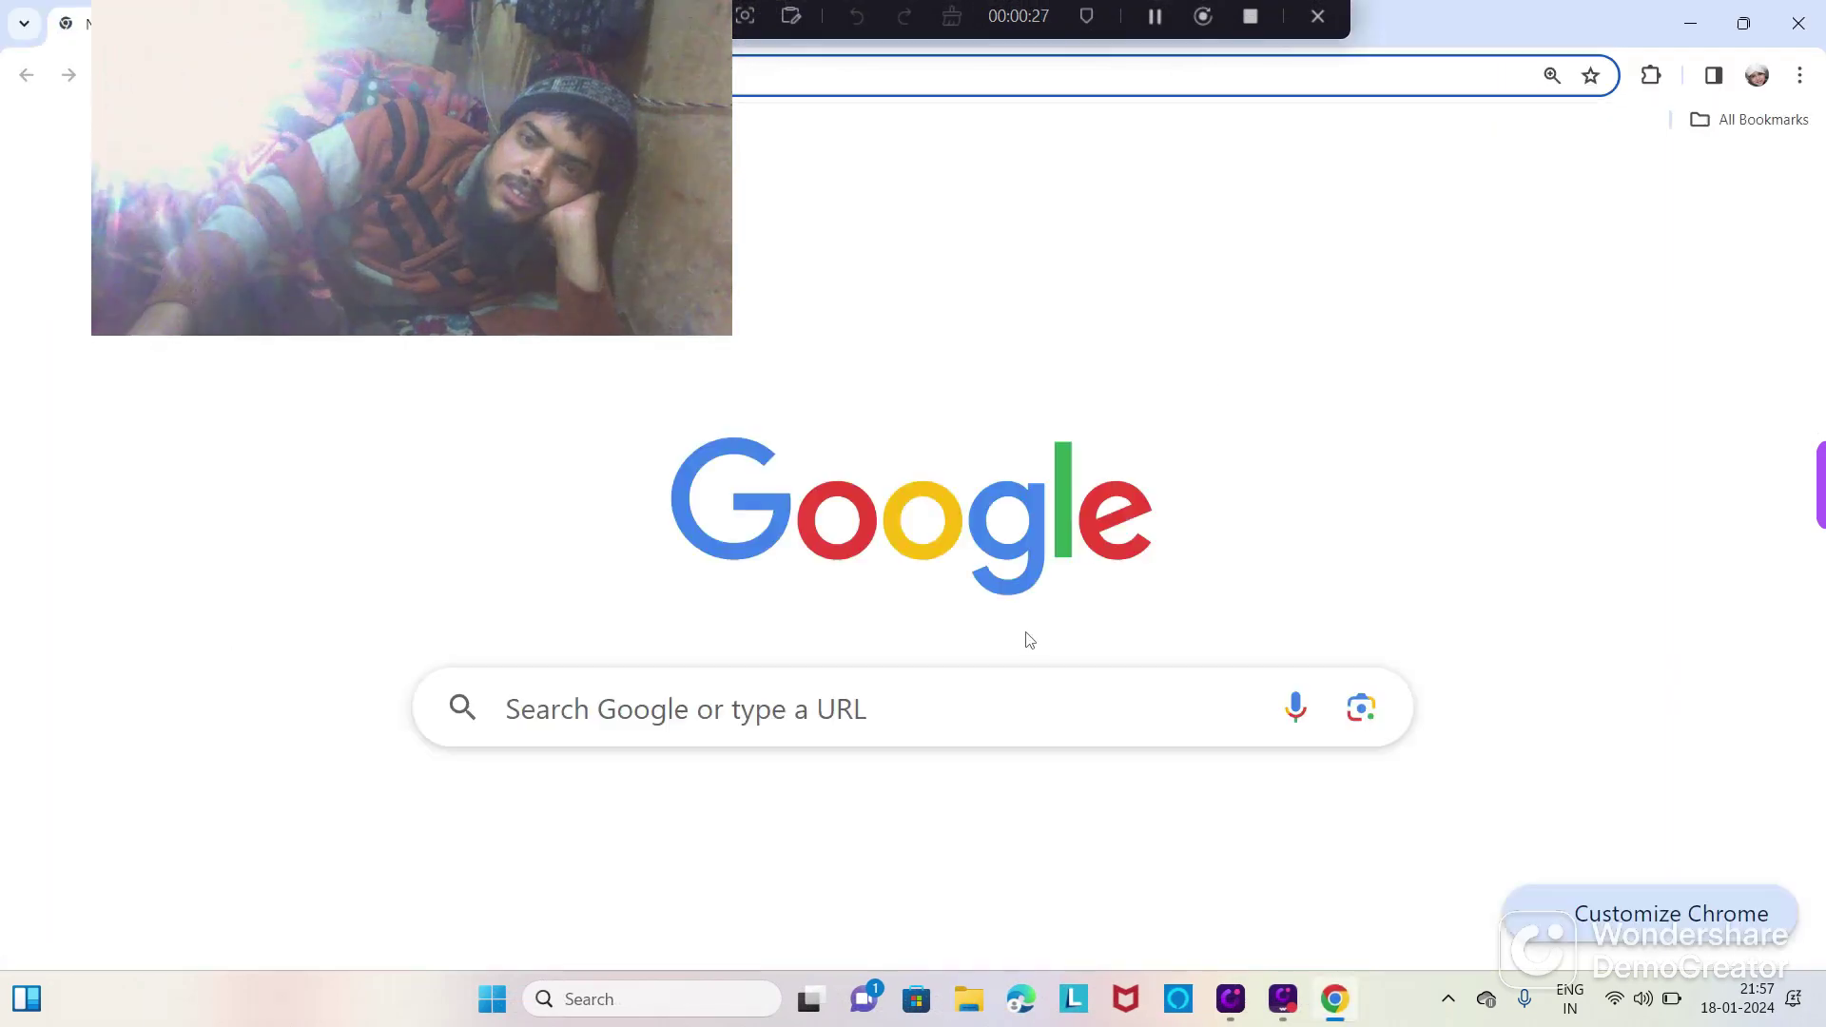
# Step: Search Google for 'biznext retailer login' and open the Biznext Retailer website
pyautogui.scroll(-1, 700, 844)
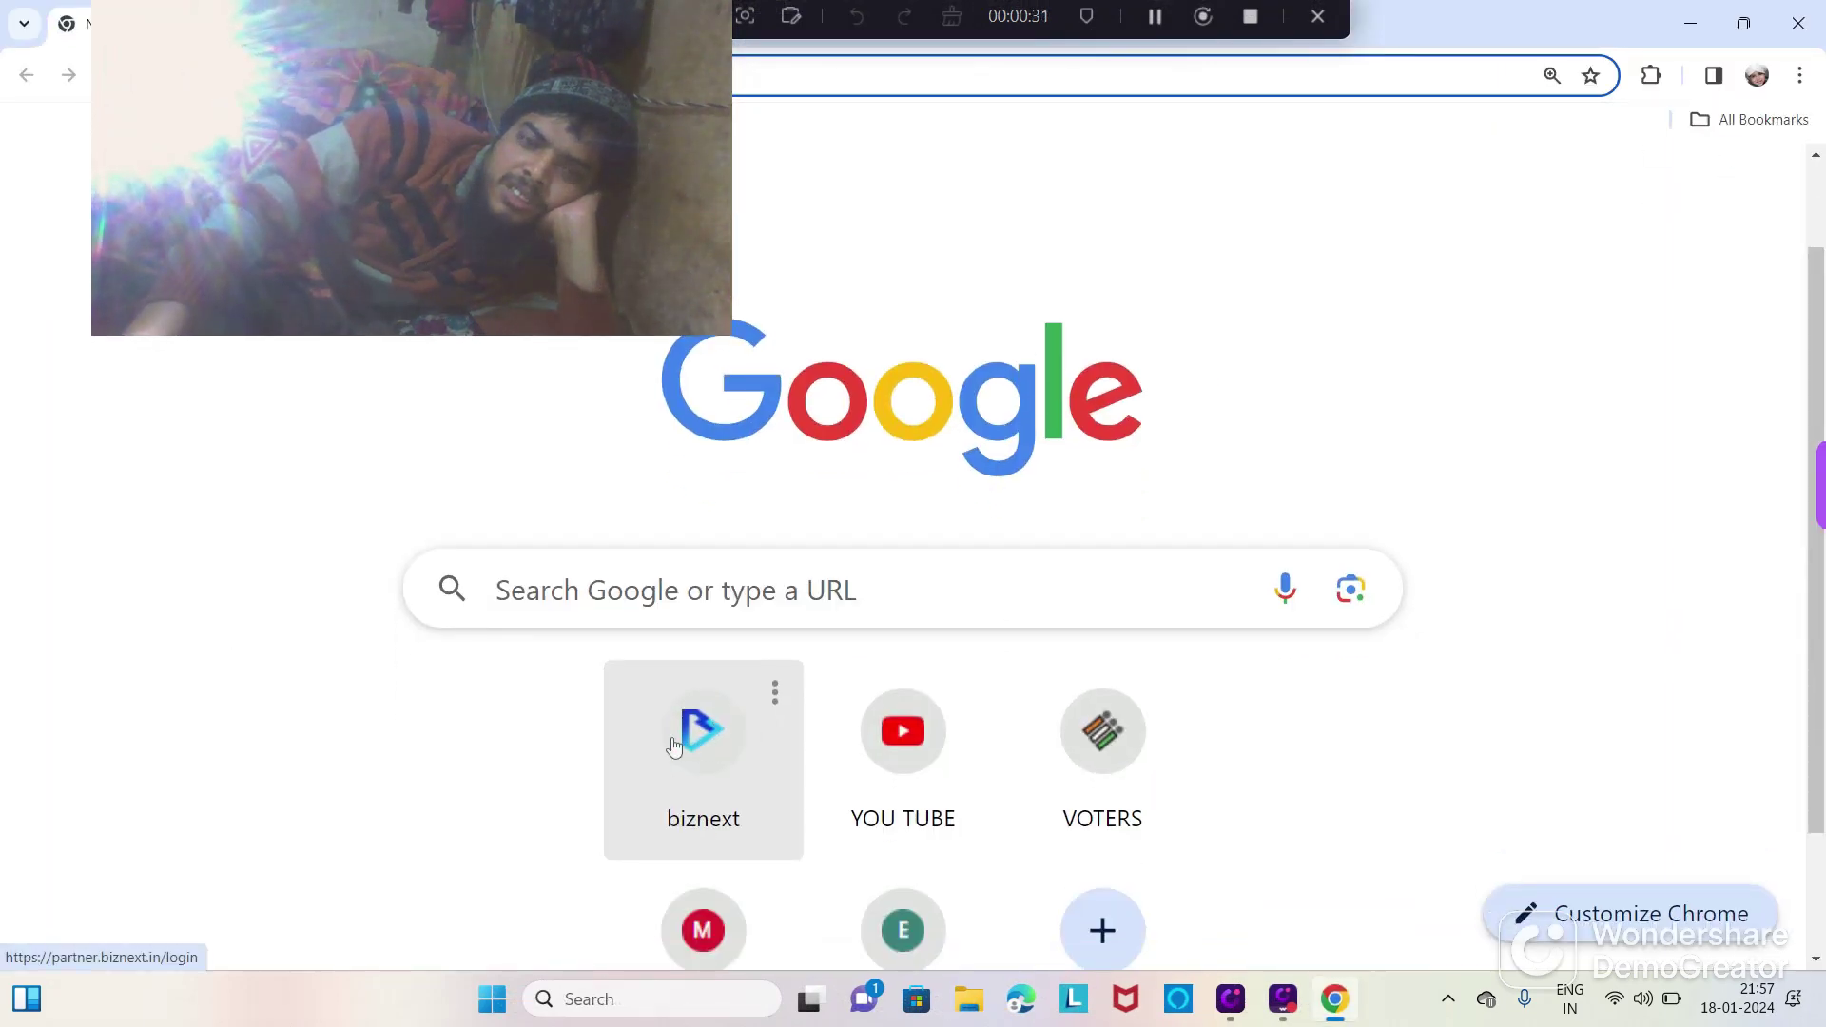
pyautogui.click(758, 609)
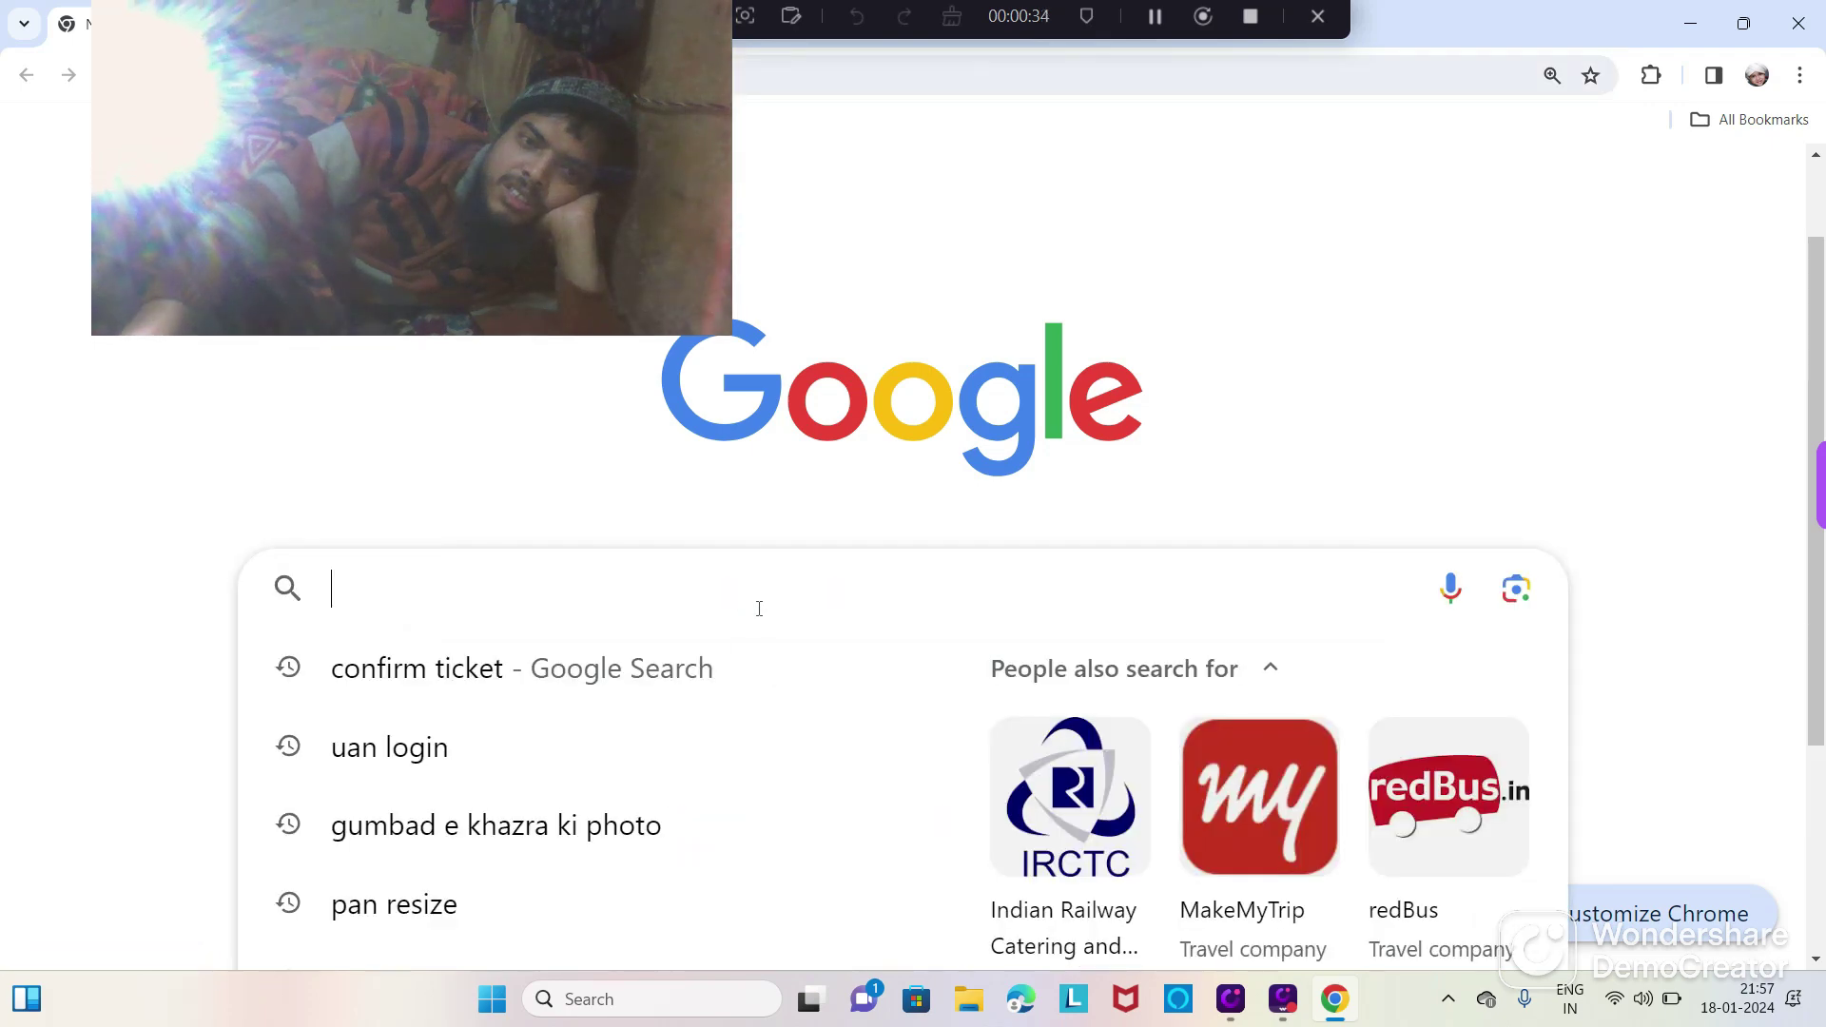
pyautogui.scroll(-2, 646, 666)
pyautogui.scroll(-1, 542, 723)
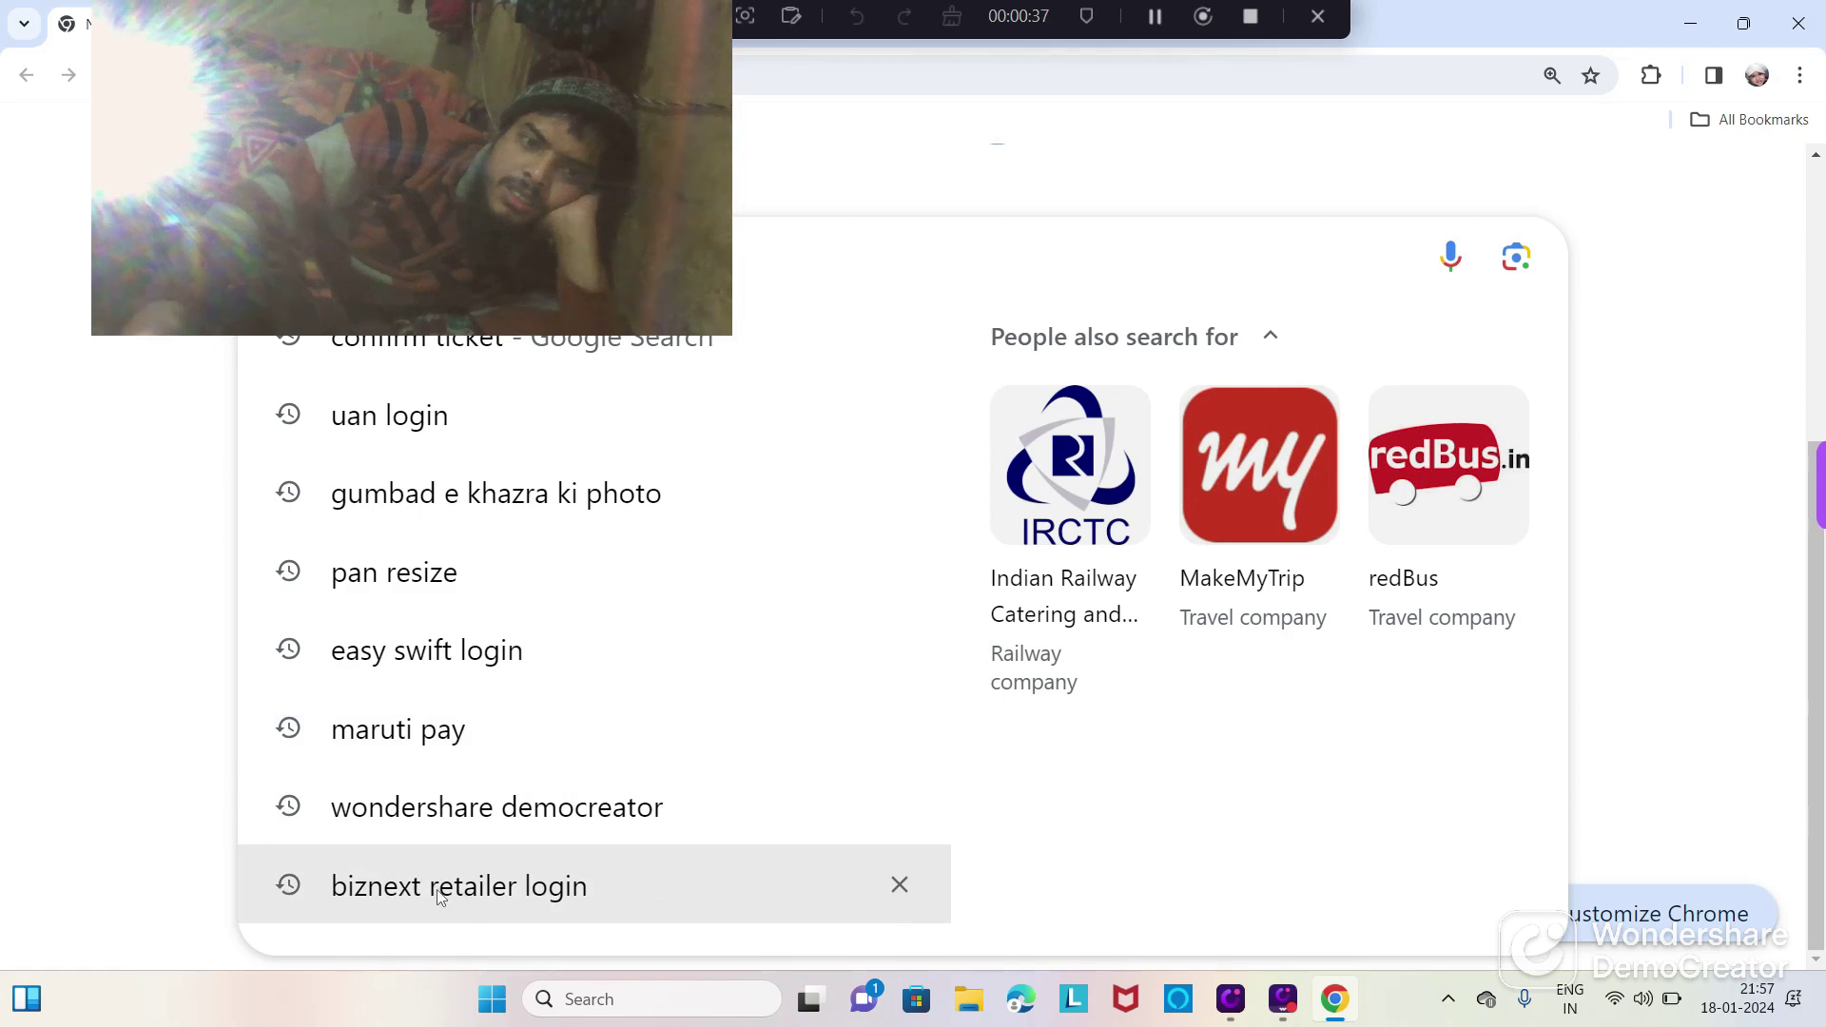
pyautogui.click(487, 898)
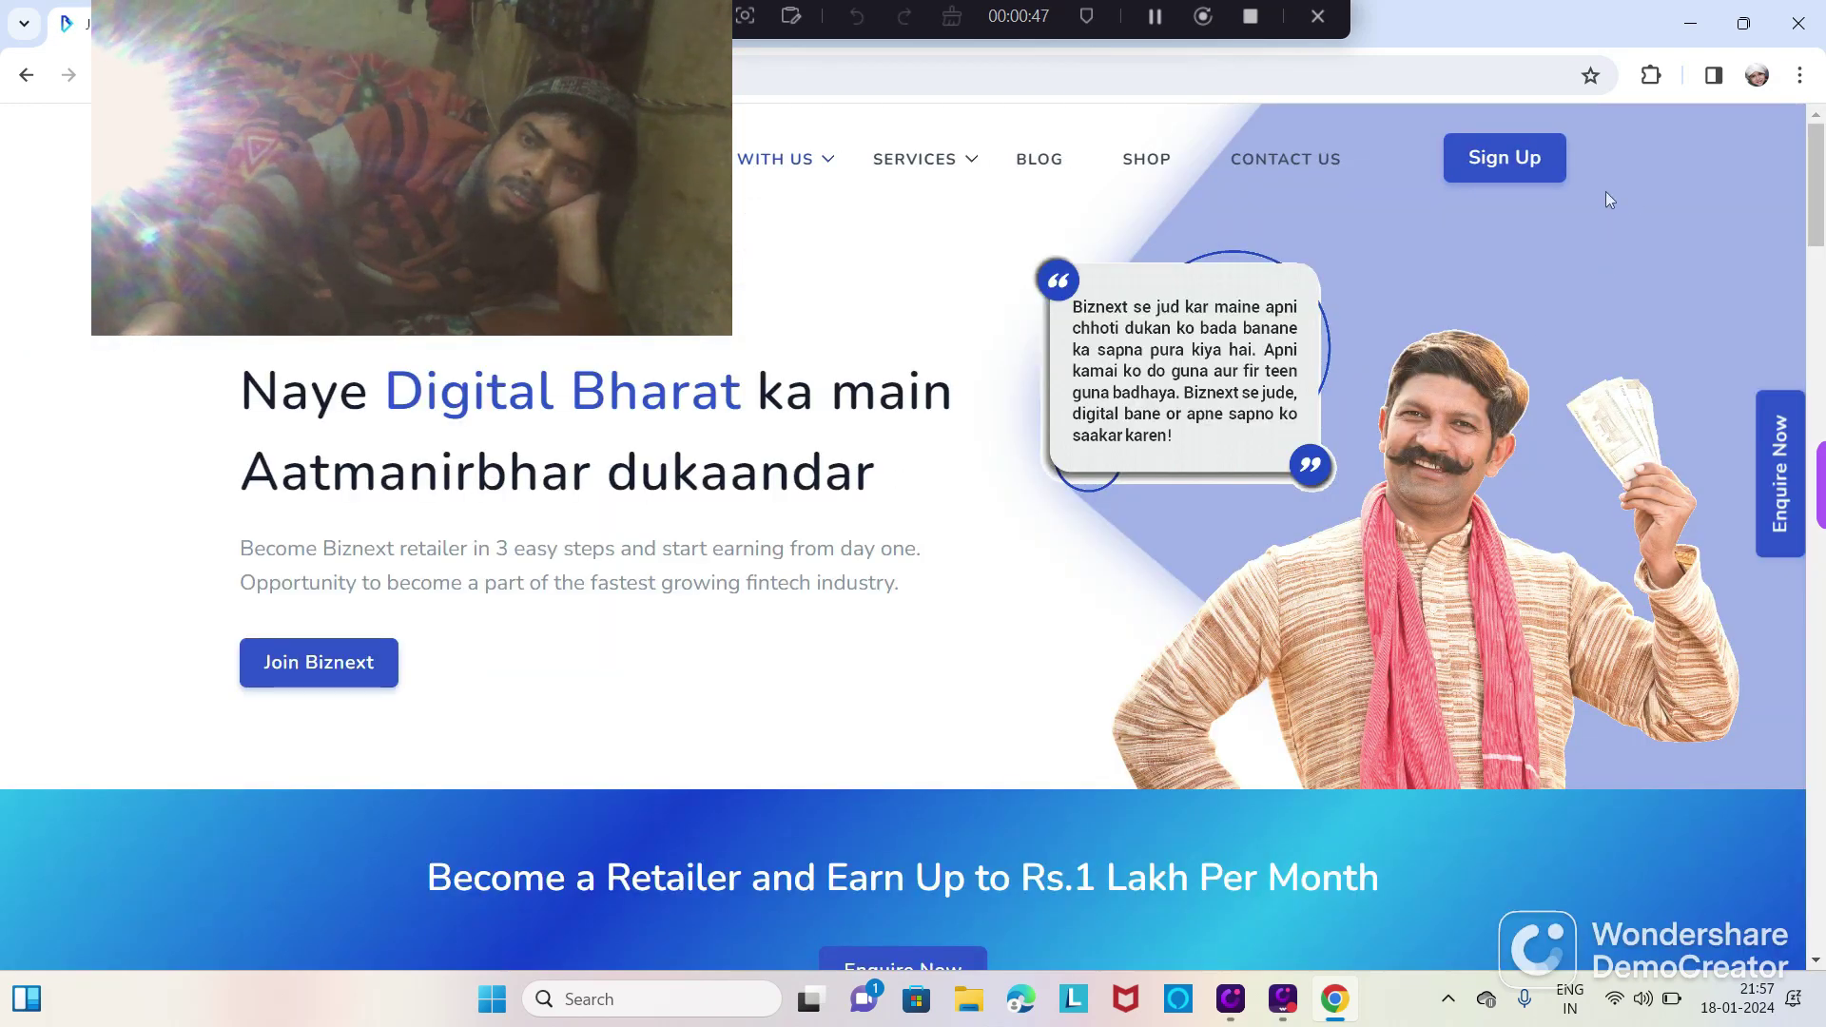
# Step: Sign in to the Biznext retailer account with the account password to reach the dashboard
pyautogui.click(1483, 163)
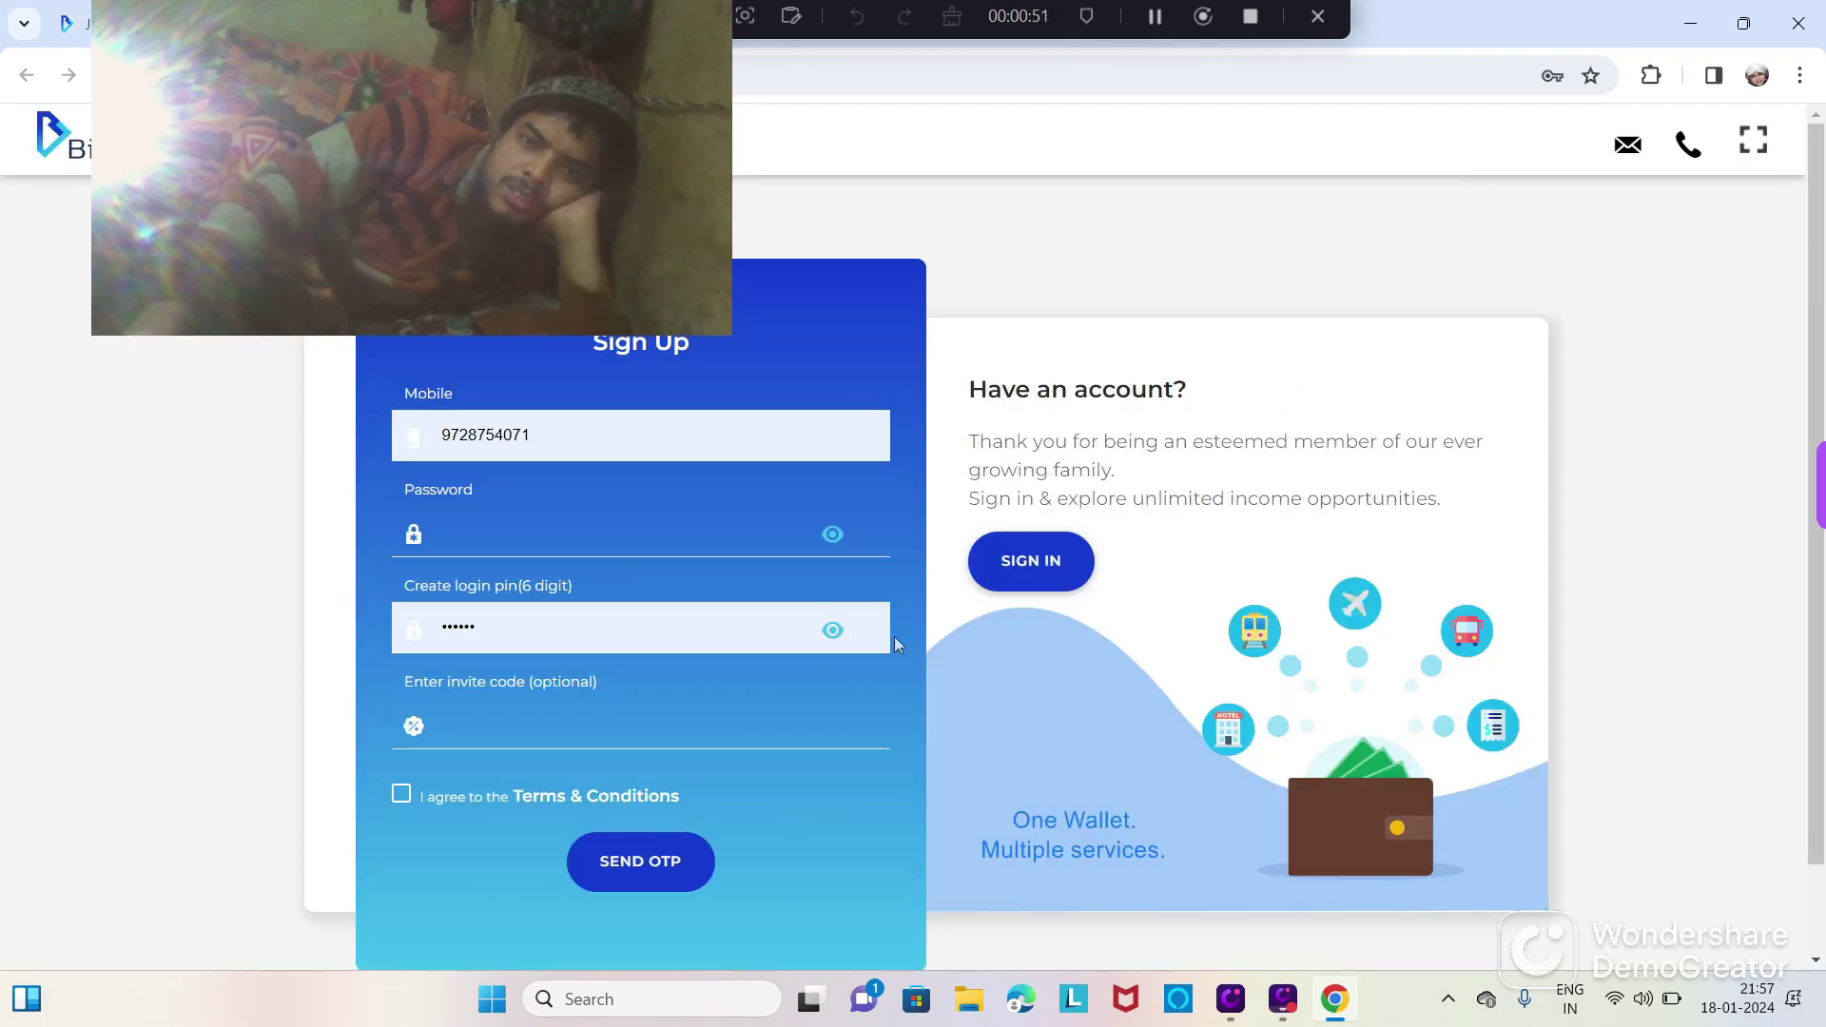
pyautogui.click(1024, 578)
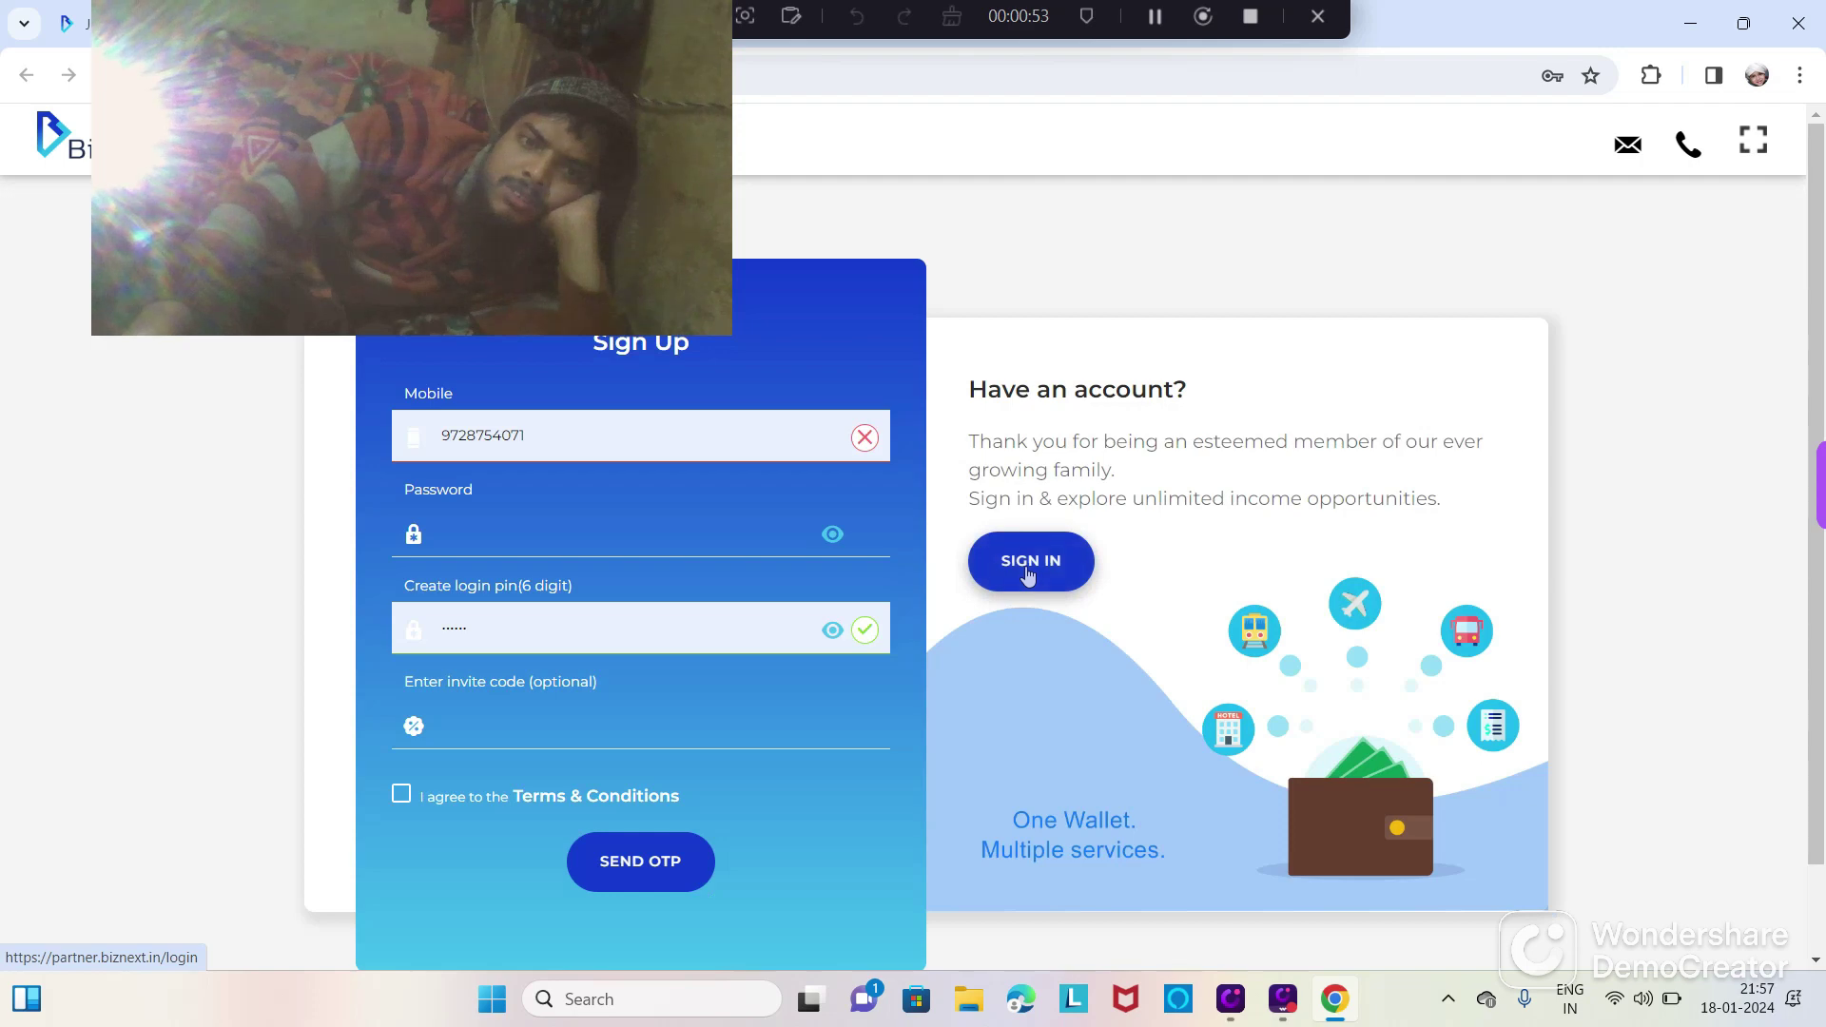
pyautogui.click(1027, 569)
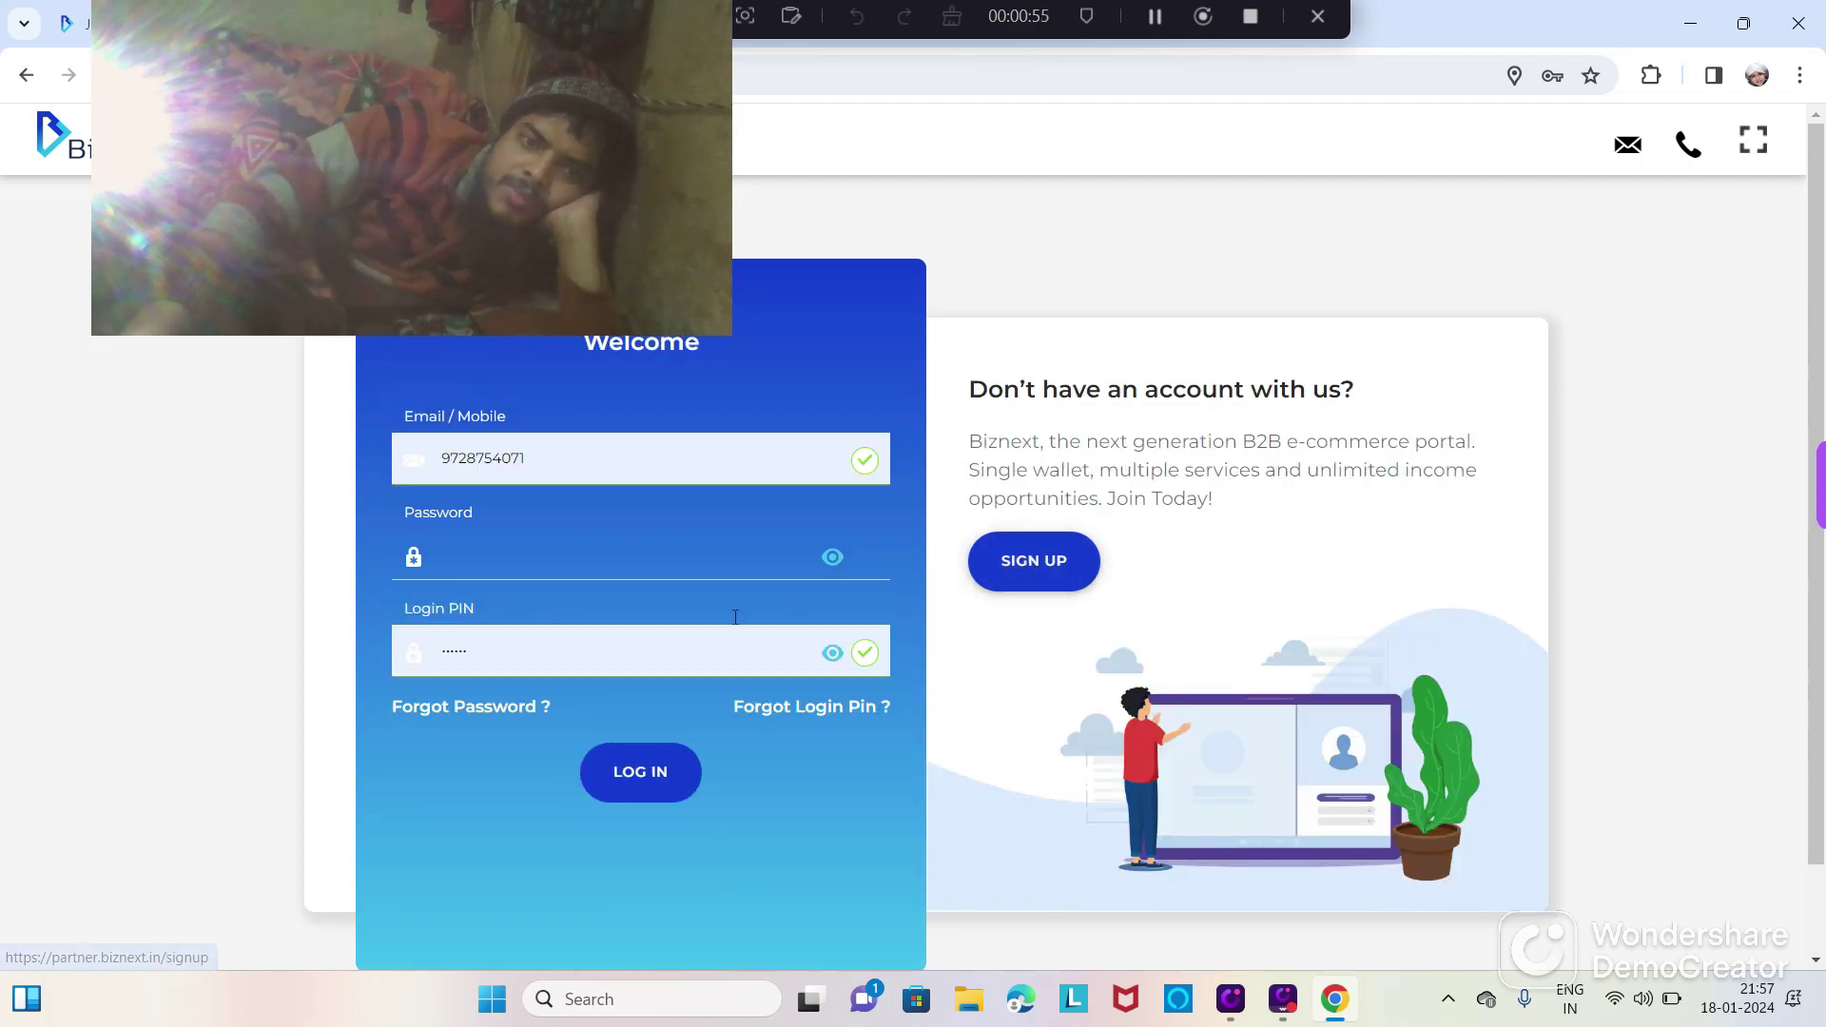
pyautogui.click(614, 574)
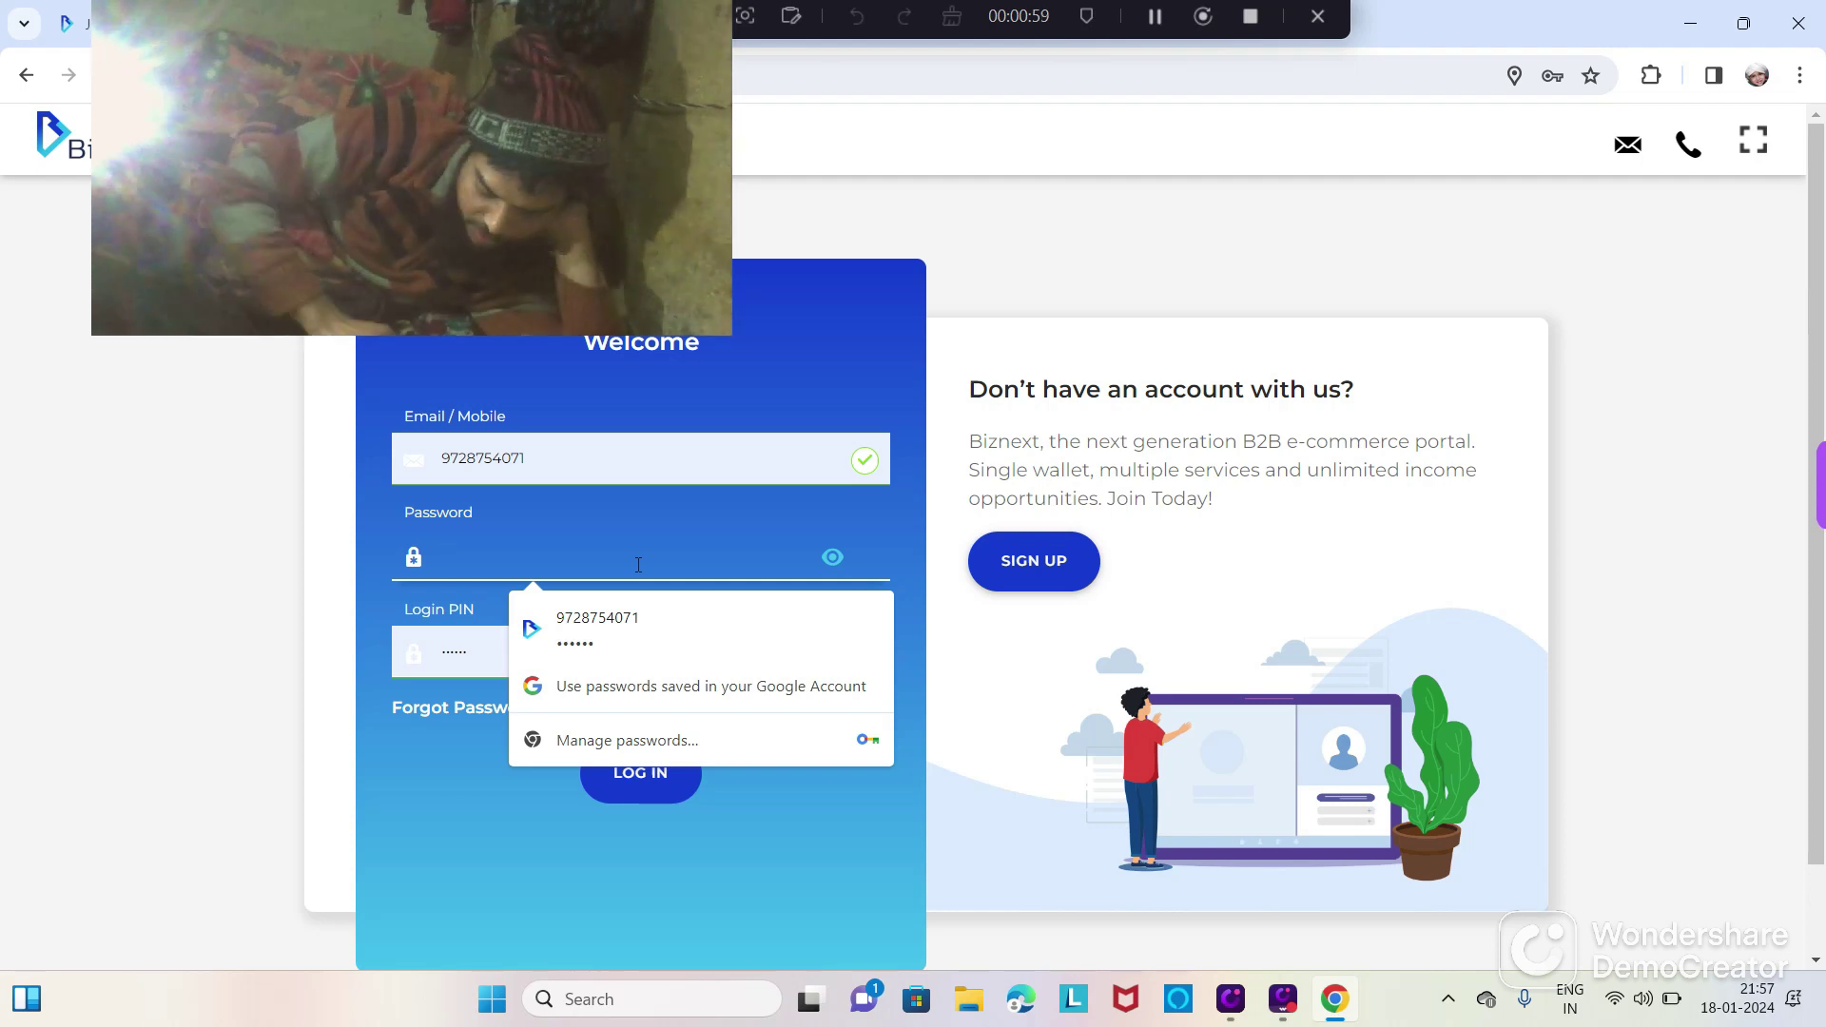
pyautogui.press('capslock')
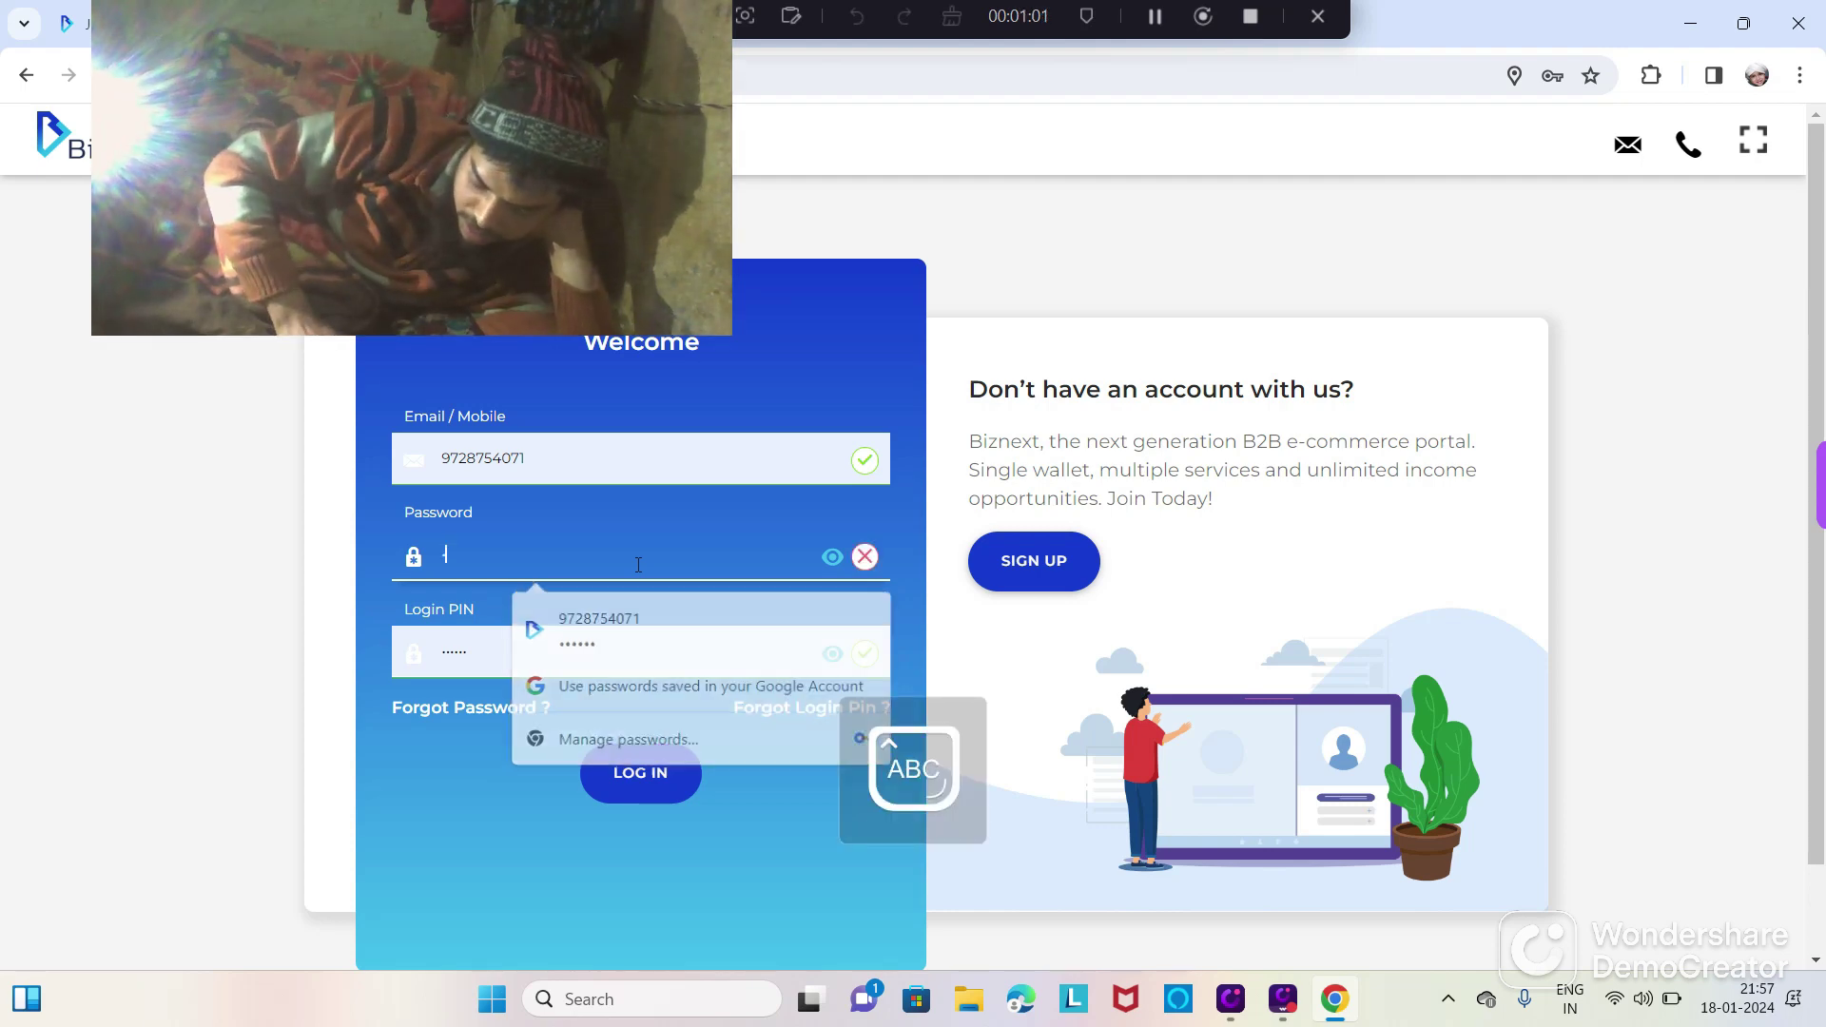
pyautogui.press('capslock')
pyautogui.write('**')
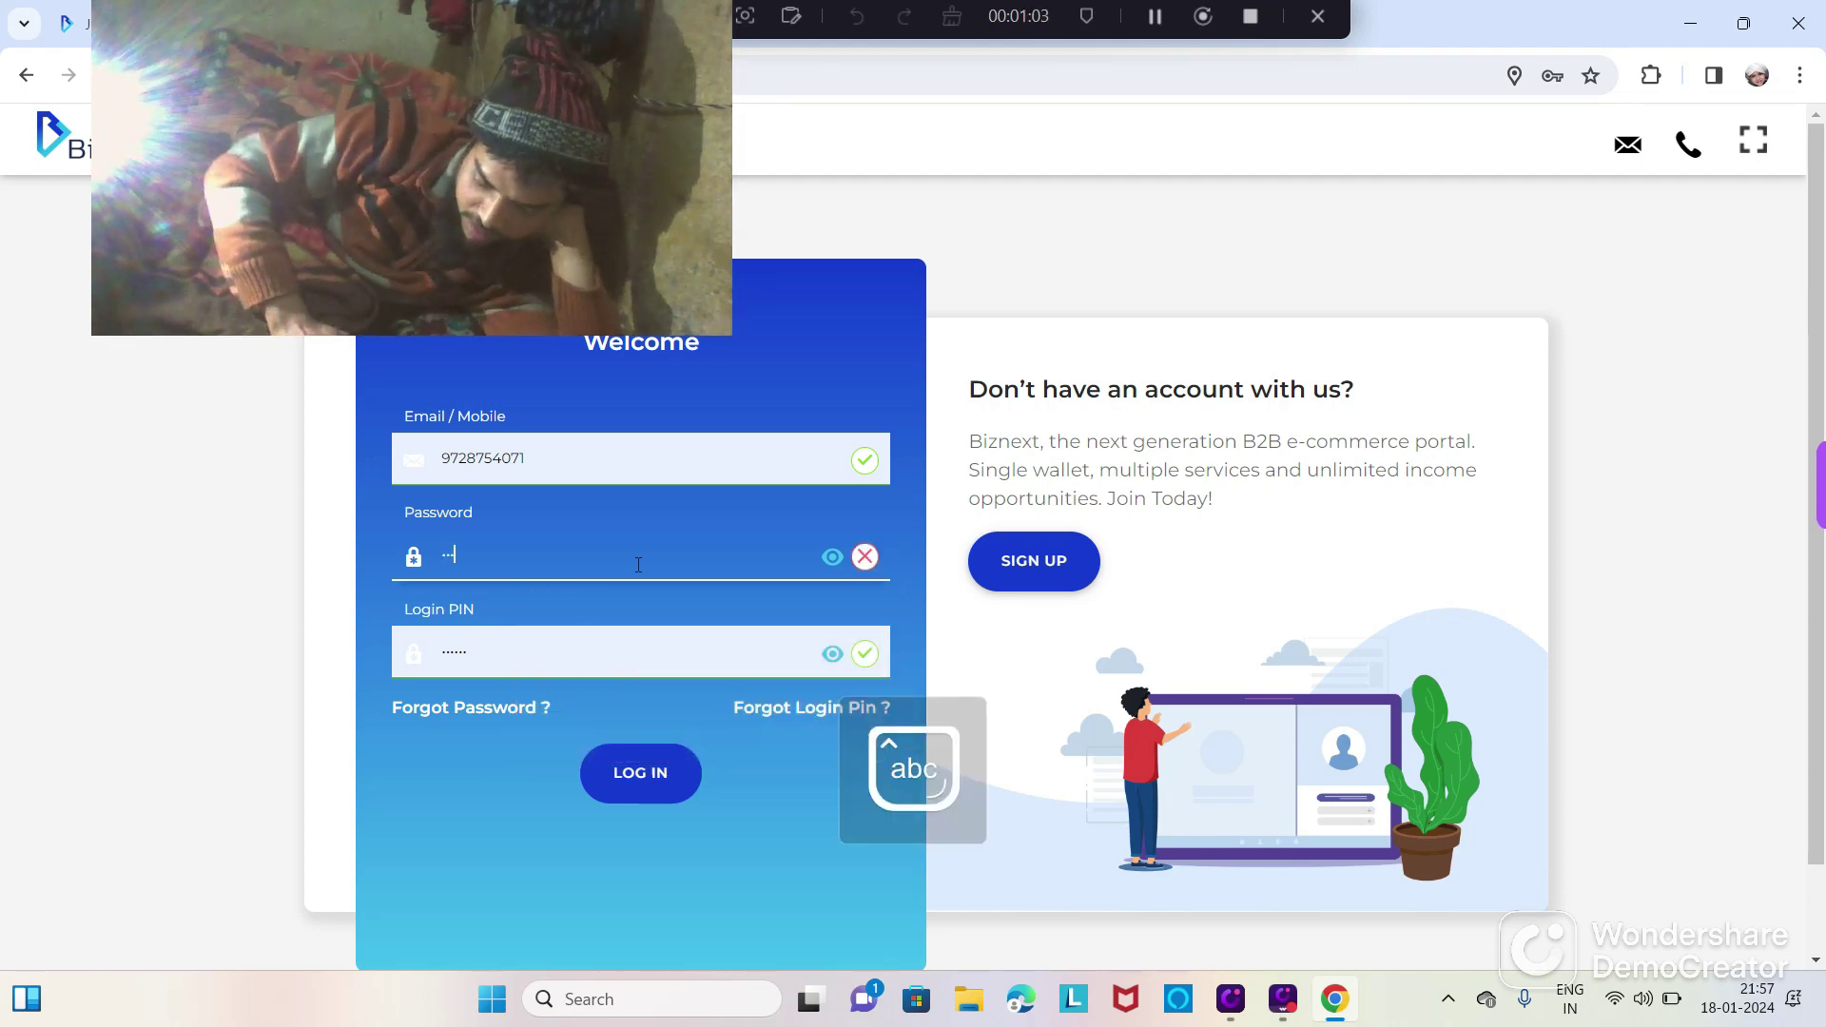
pyautogui.write('**')
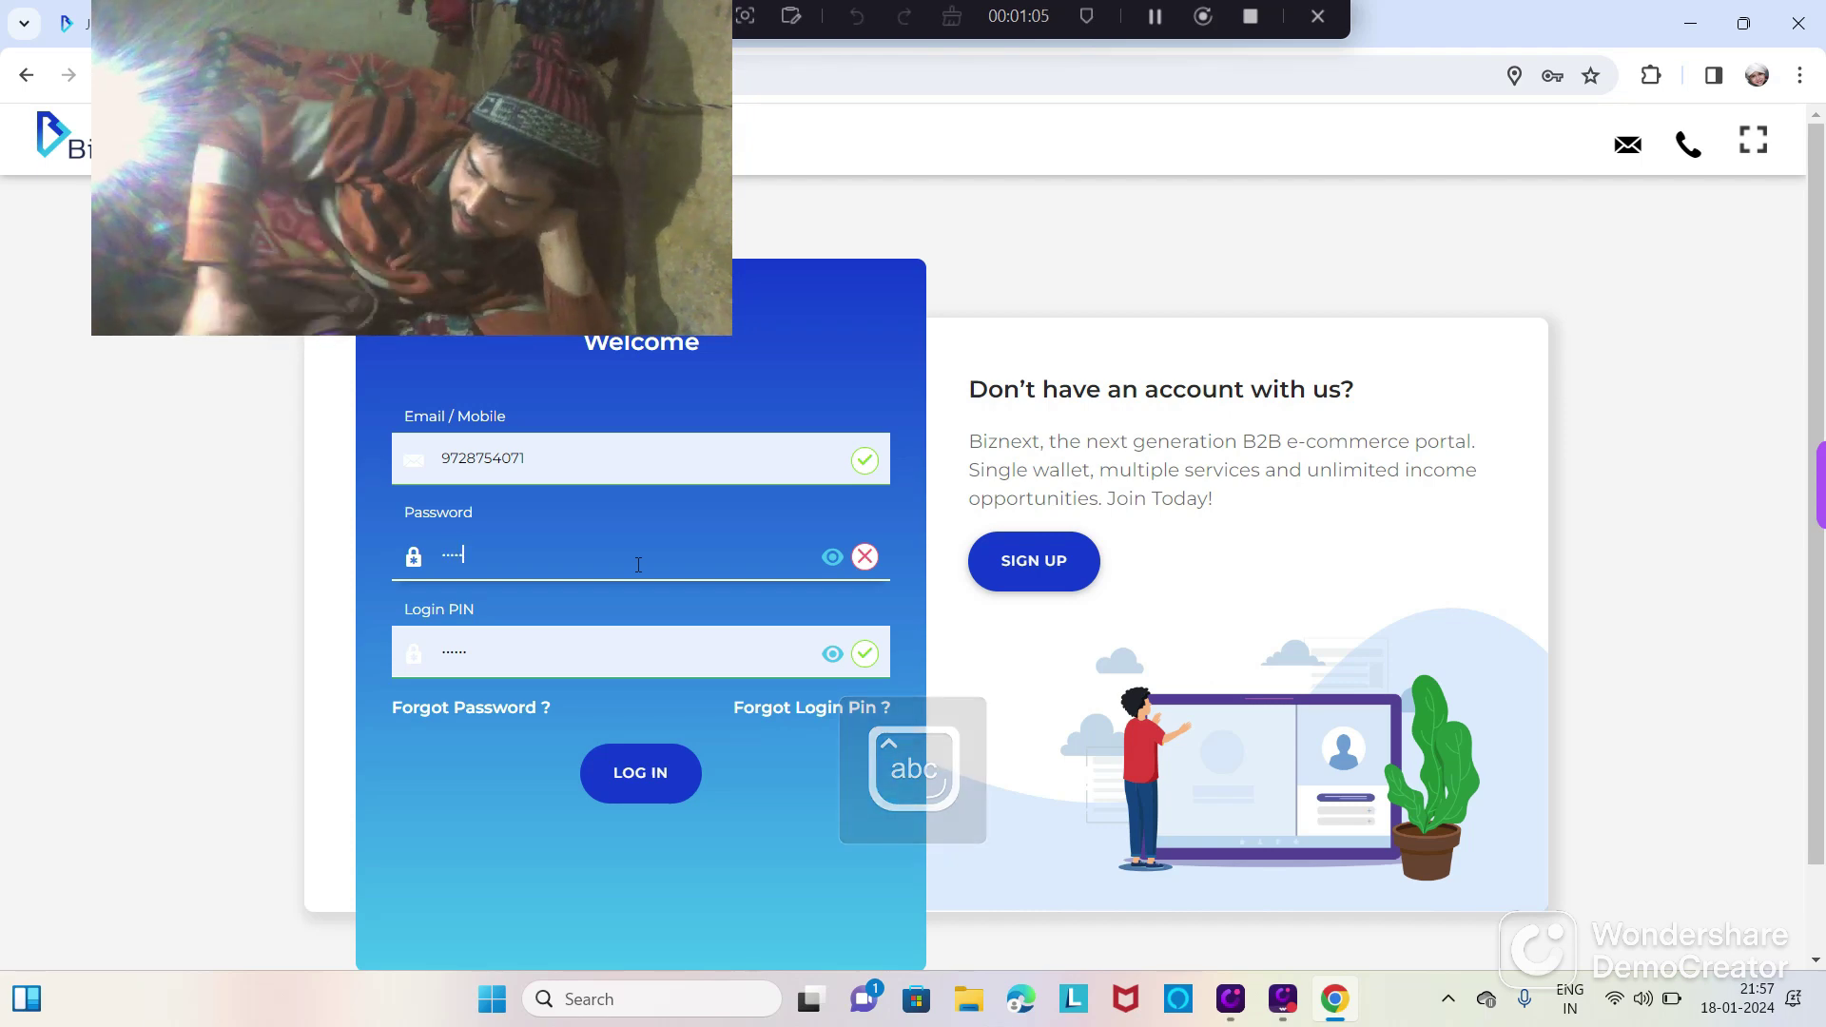
pyautogui.write('****')
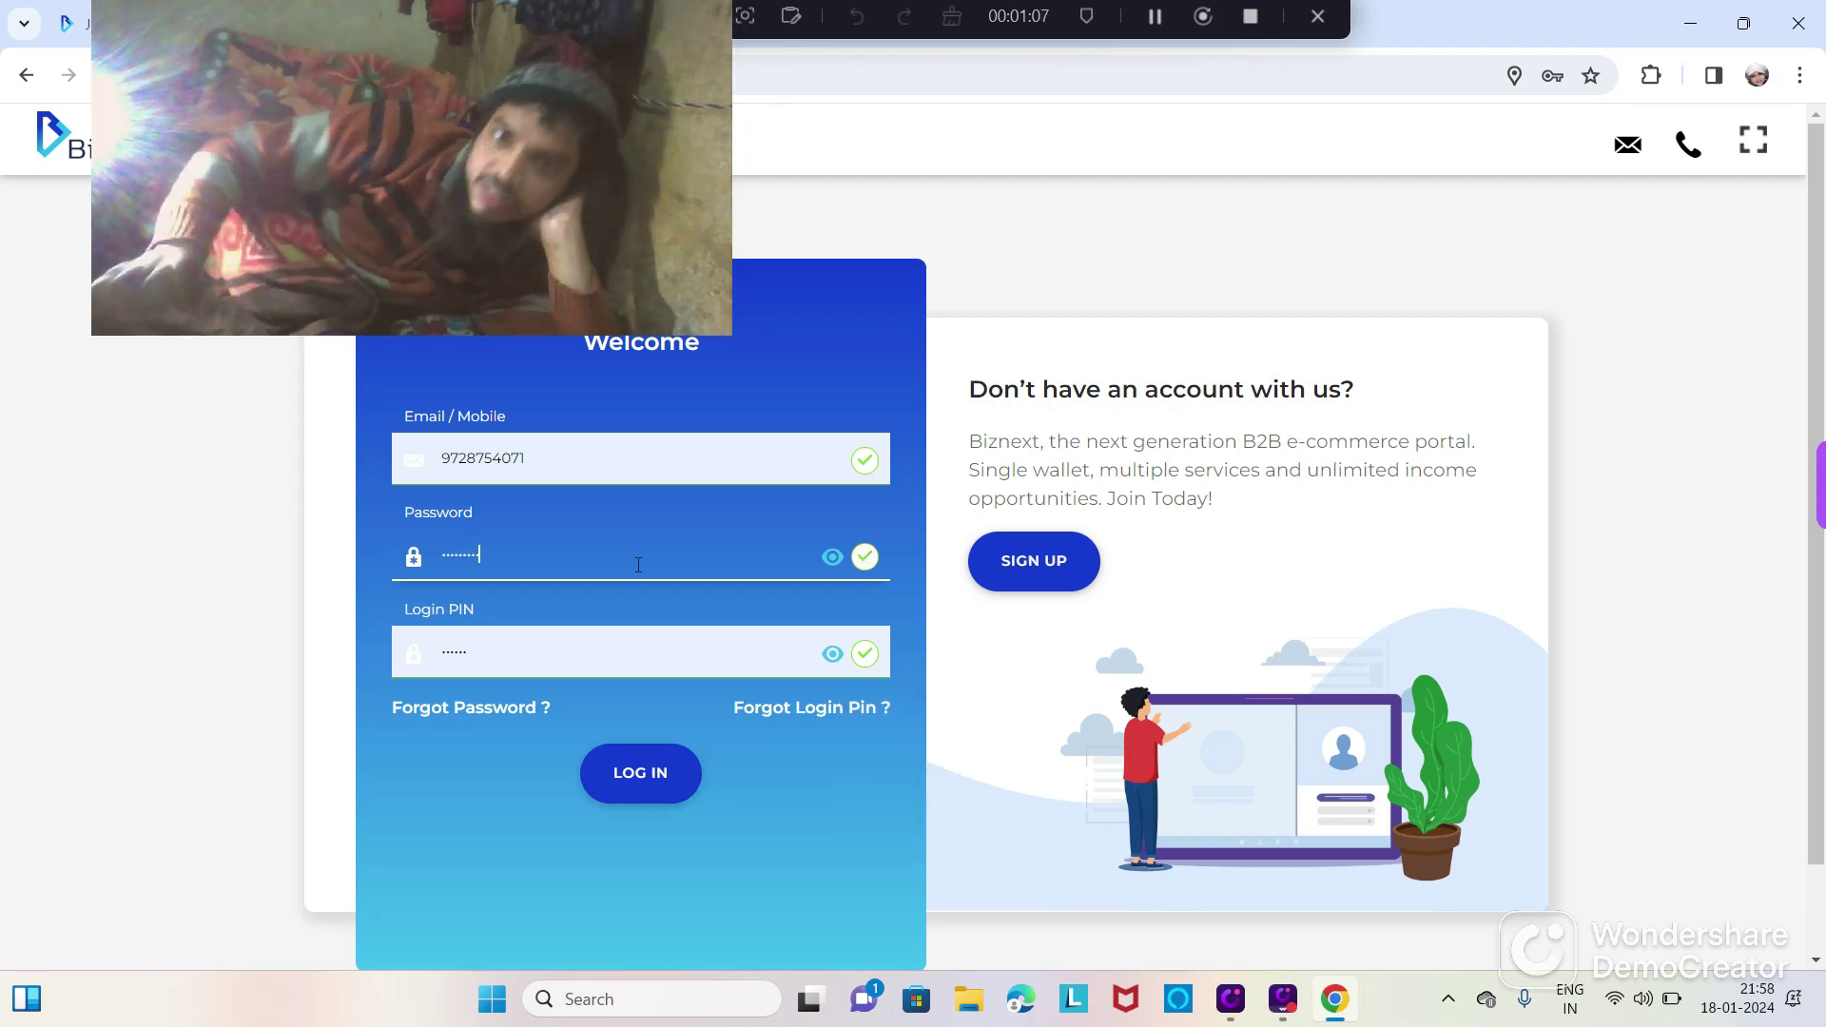
pyautogui.click(650, 785)
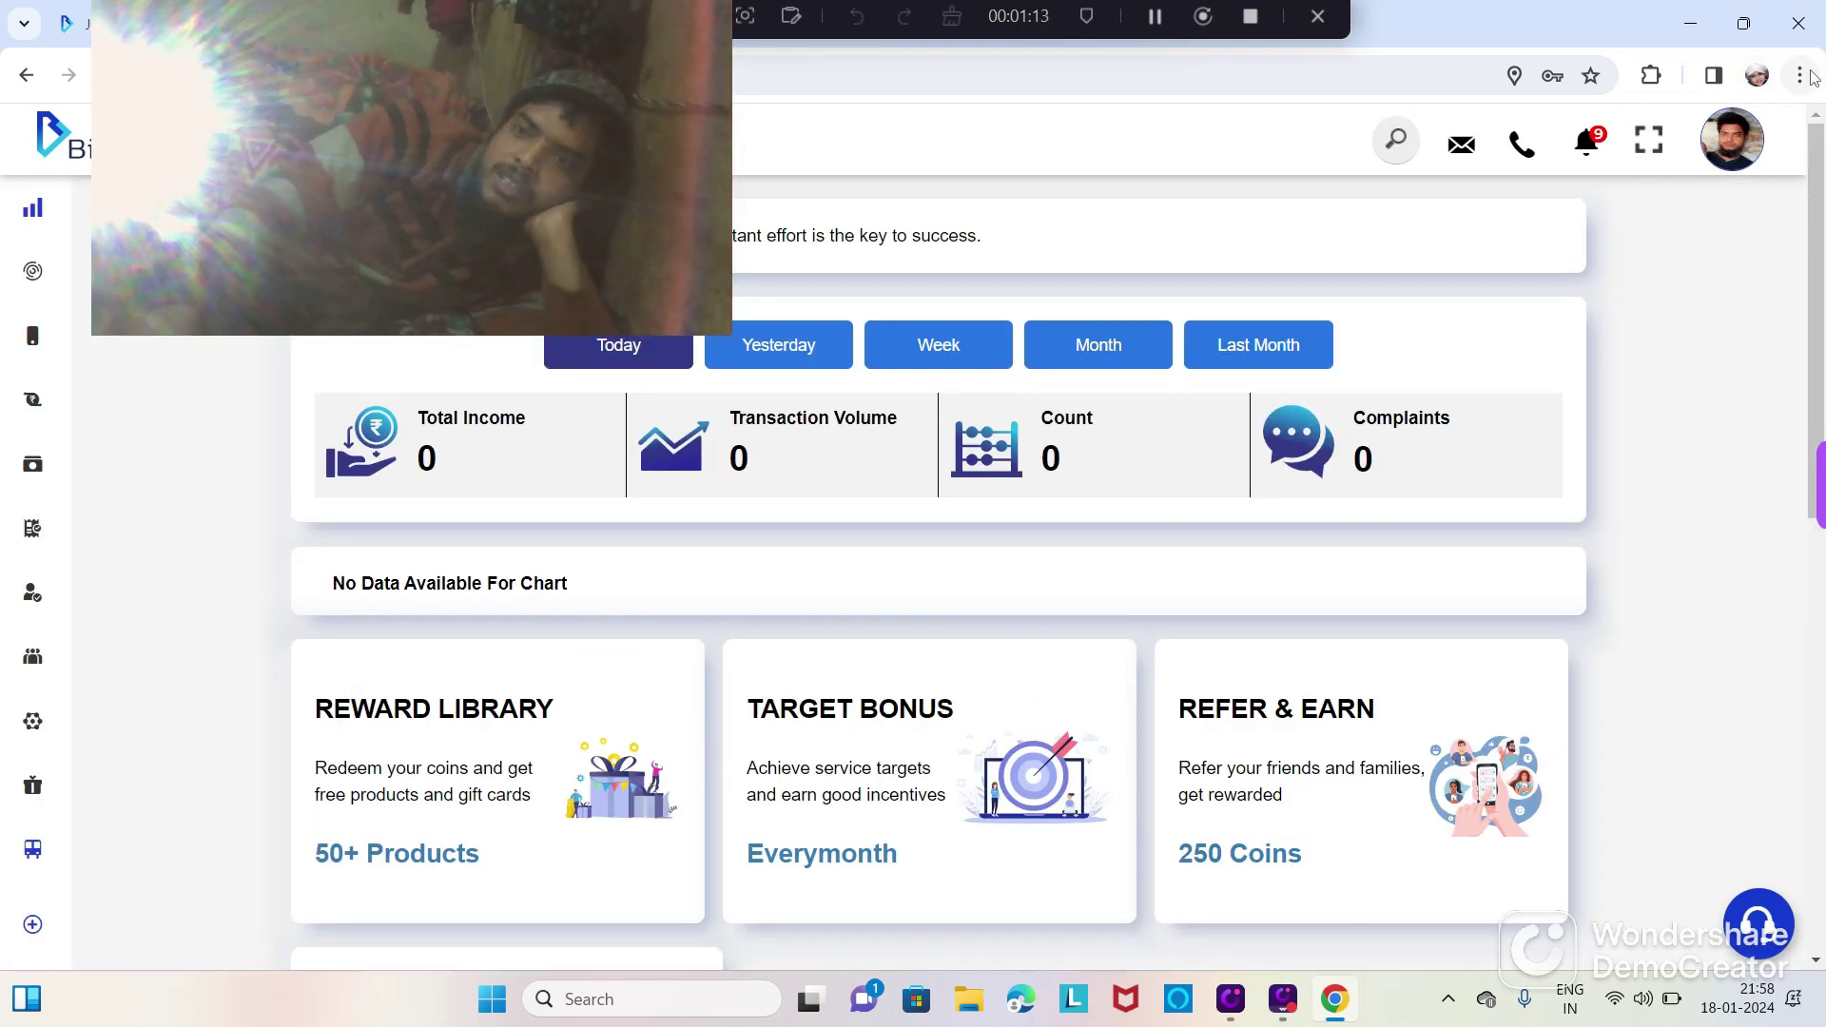
# Step: Check the wallet balance in the account panel, then open AEPS under Banking Services
pyautogui.click(1714, 153)
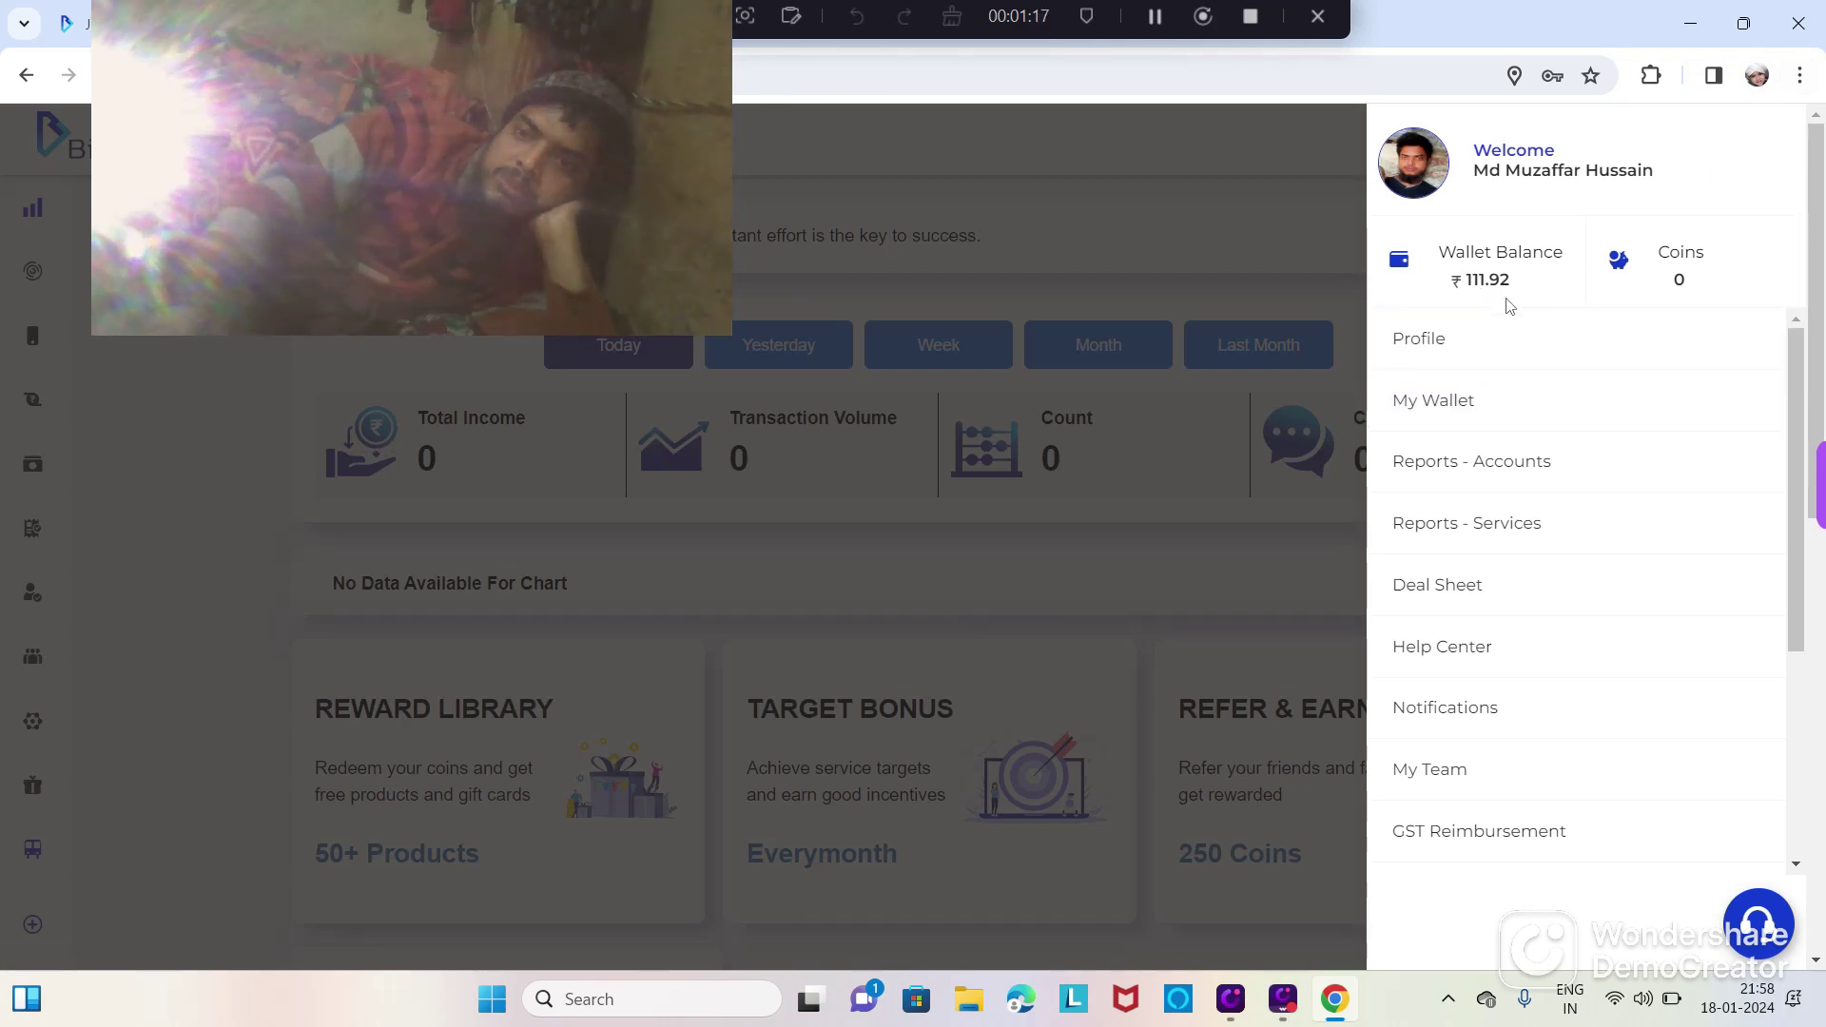
pyautogui.click(1048, 531)
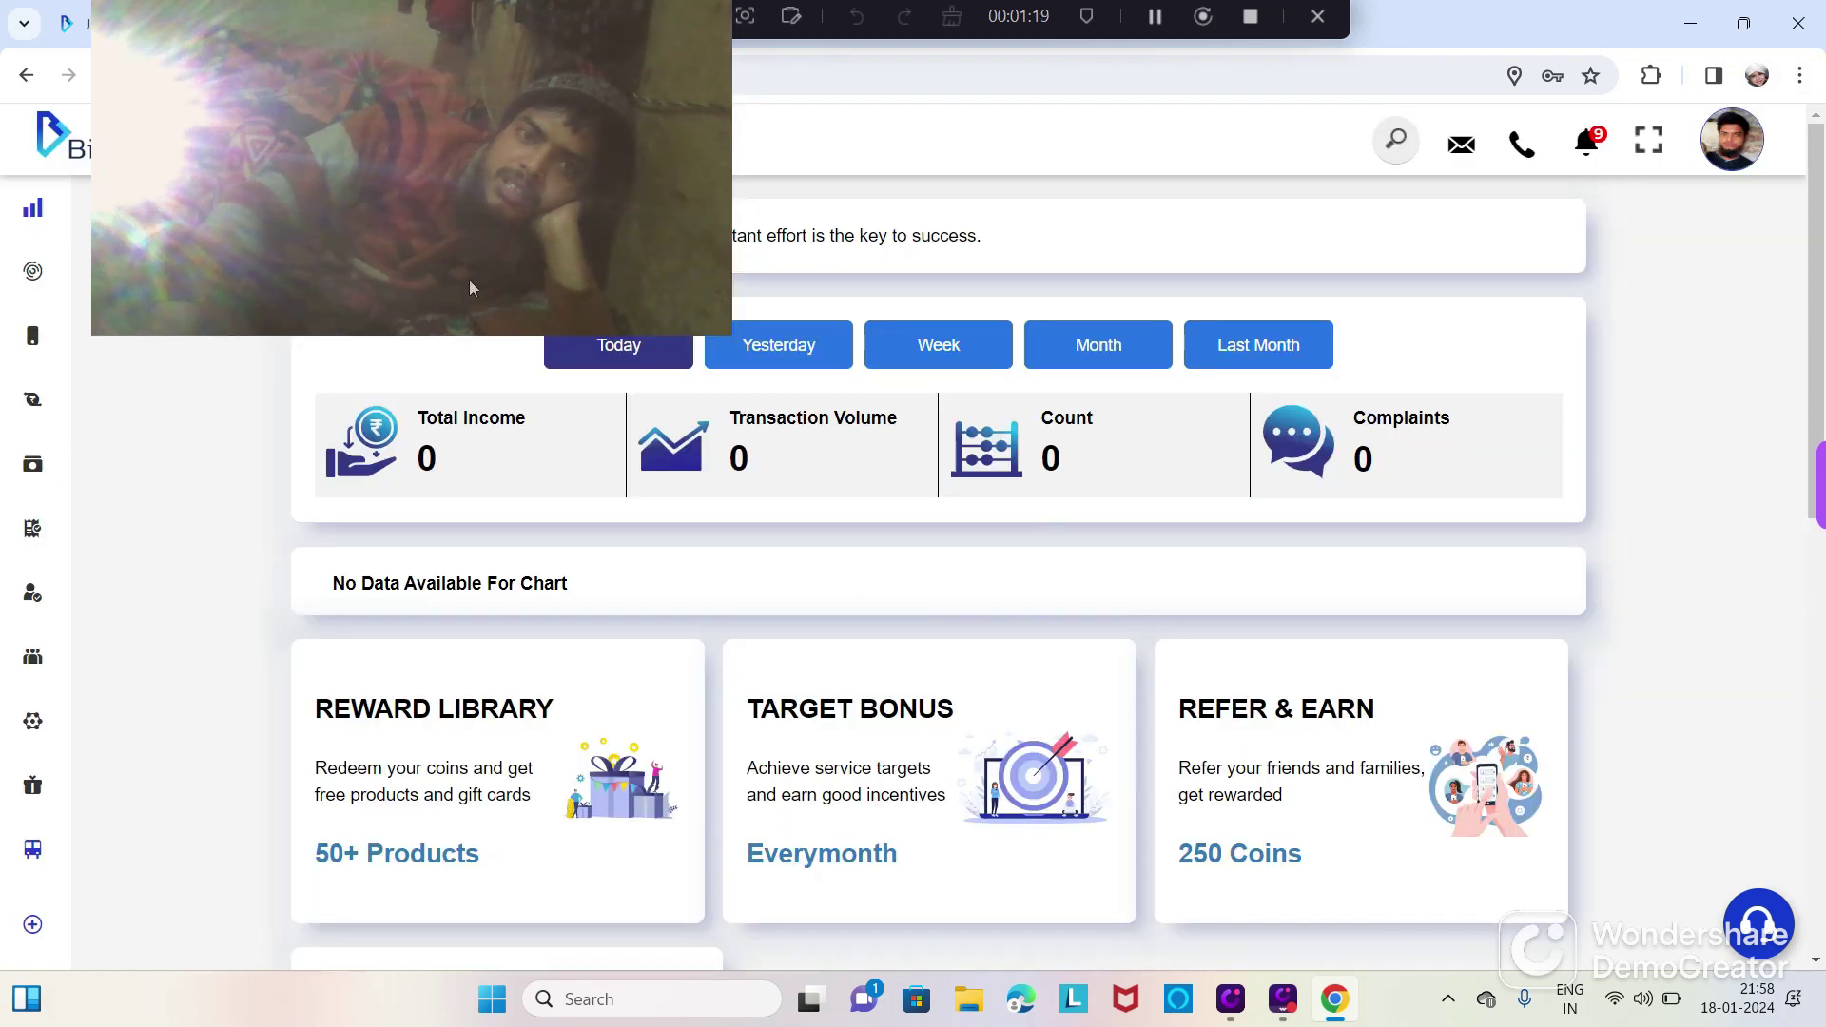
pyautogui.moveTo(470, 280)
pyautogui.mouseDown()
pyautogui.moveTo(670, 257)
pyautogui.moveTo(1186, 305)
pyautogui.moveTo(1541, 266)
pyautogui.mouseUp()
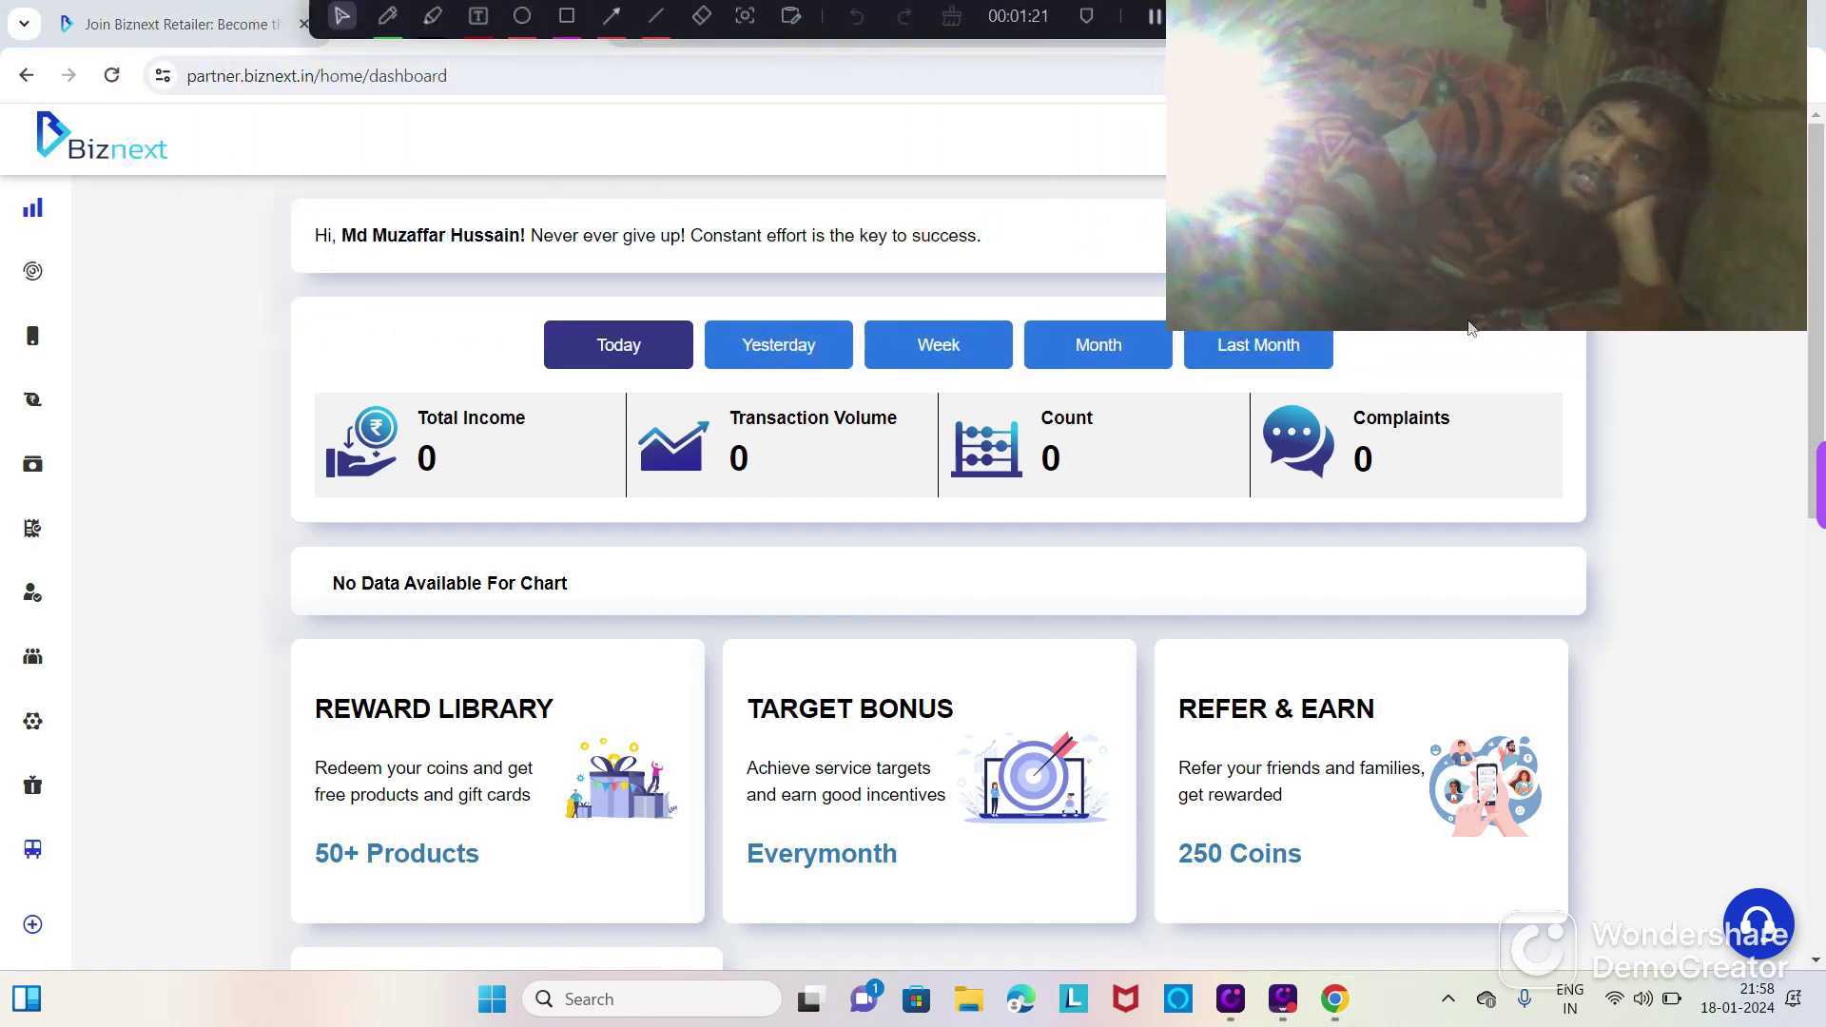
pyautogui.moveTo(119, 673)
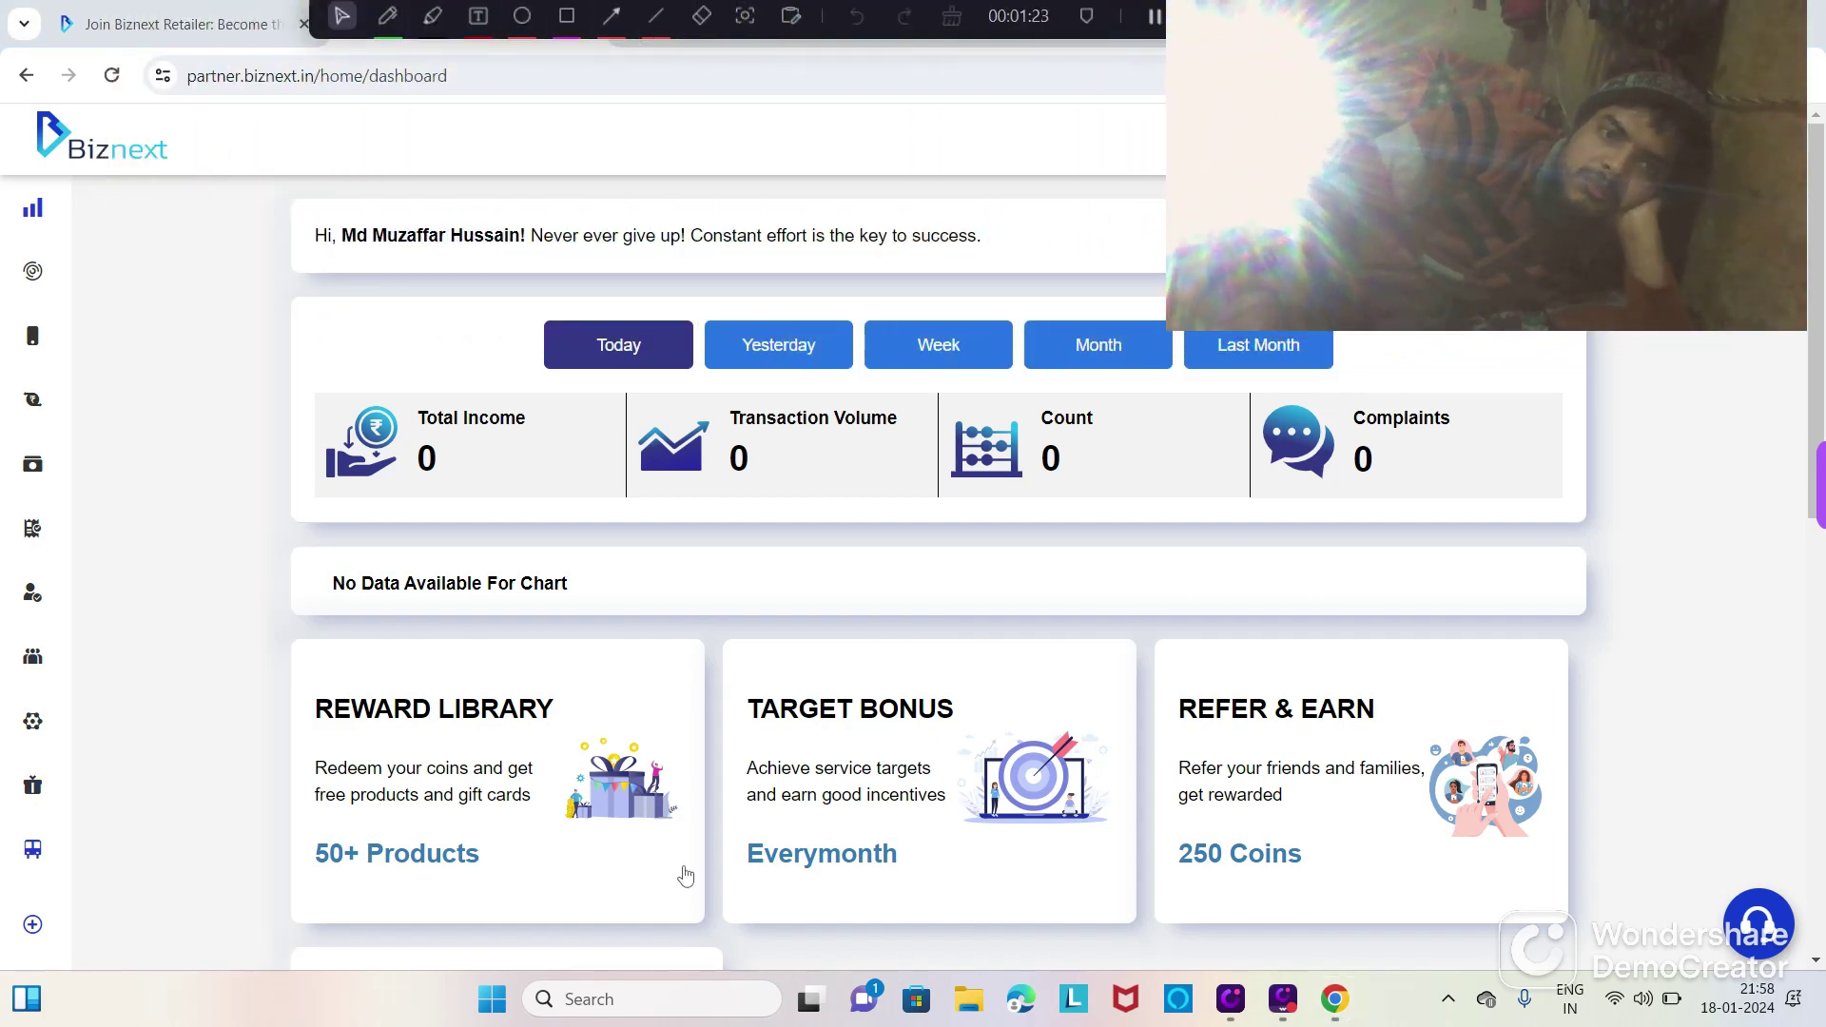
pyautogui.moveTo(88, 276)
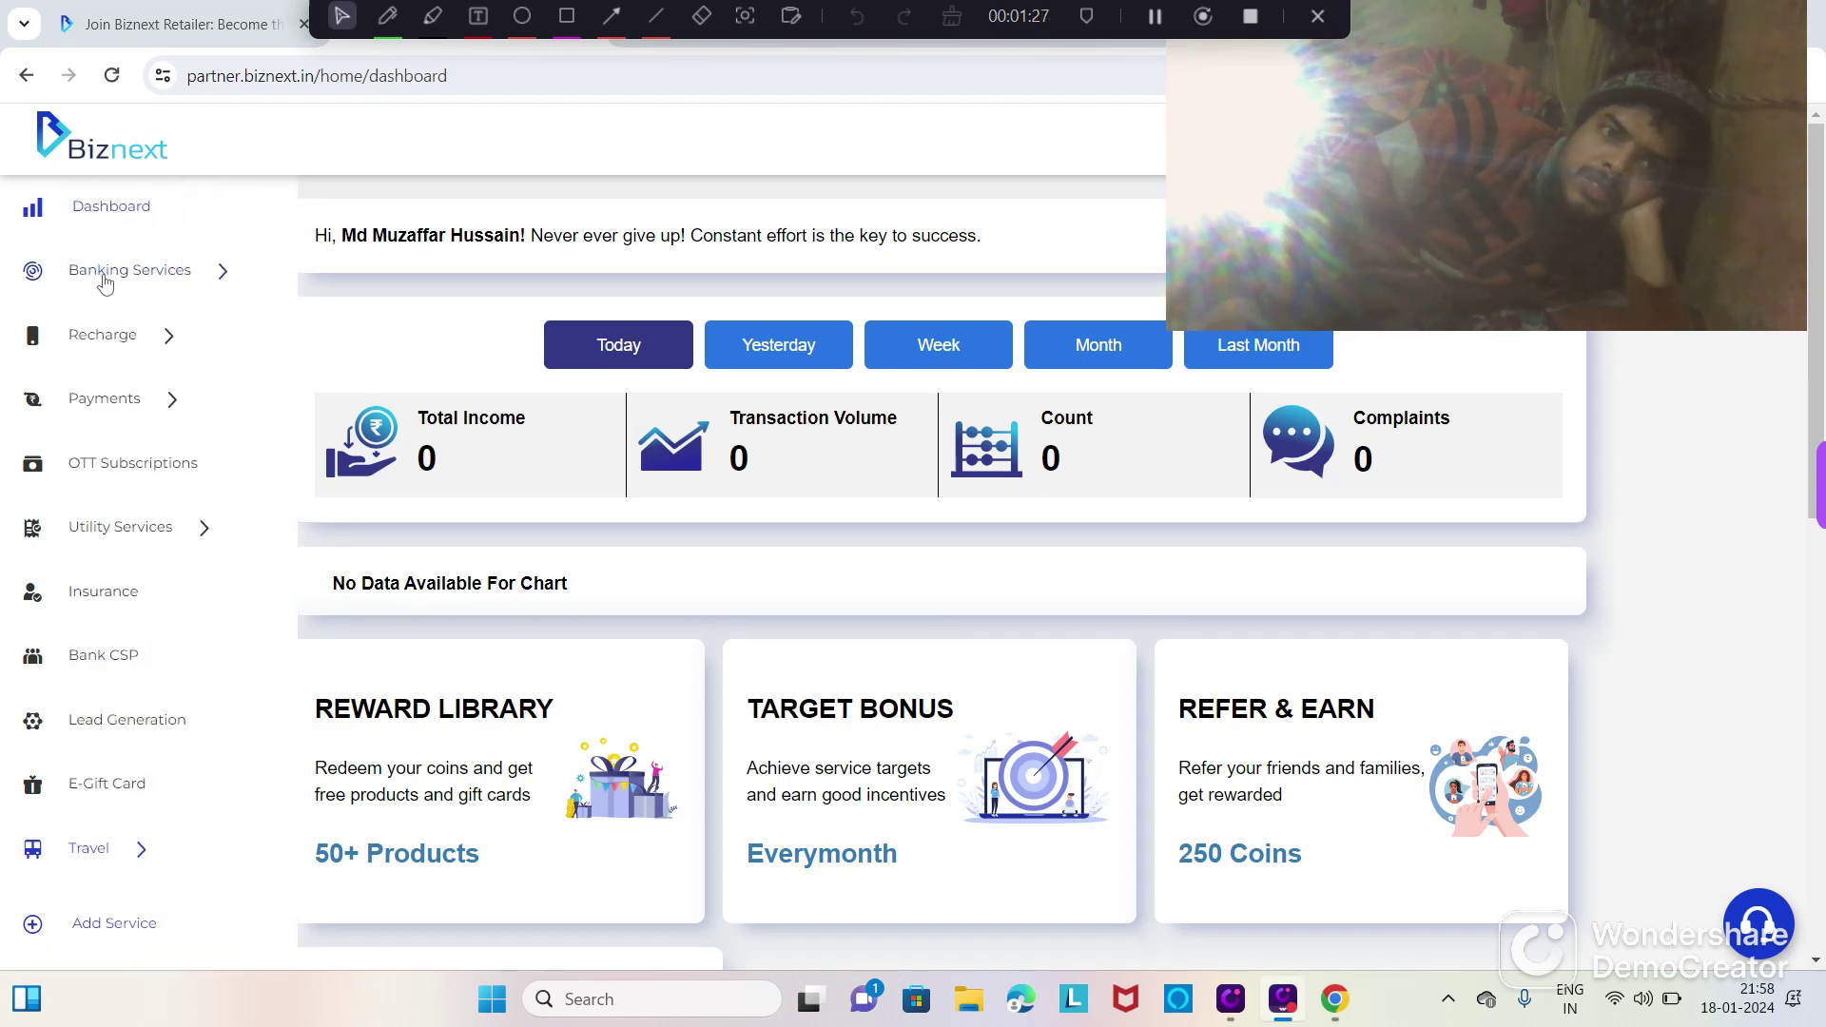
pyautogui.click(131, 276)
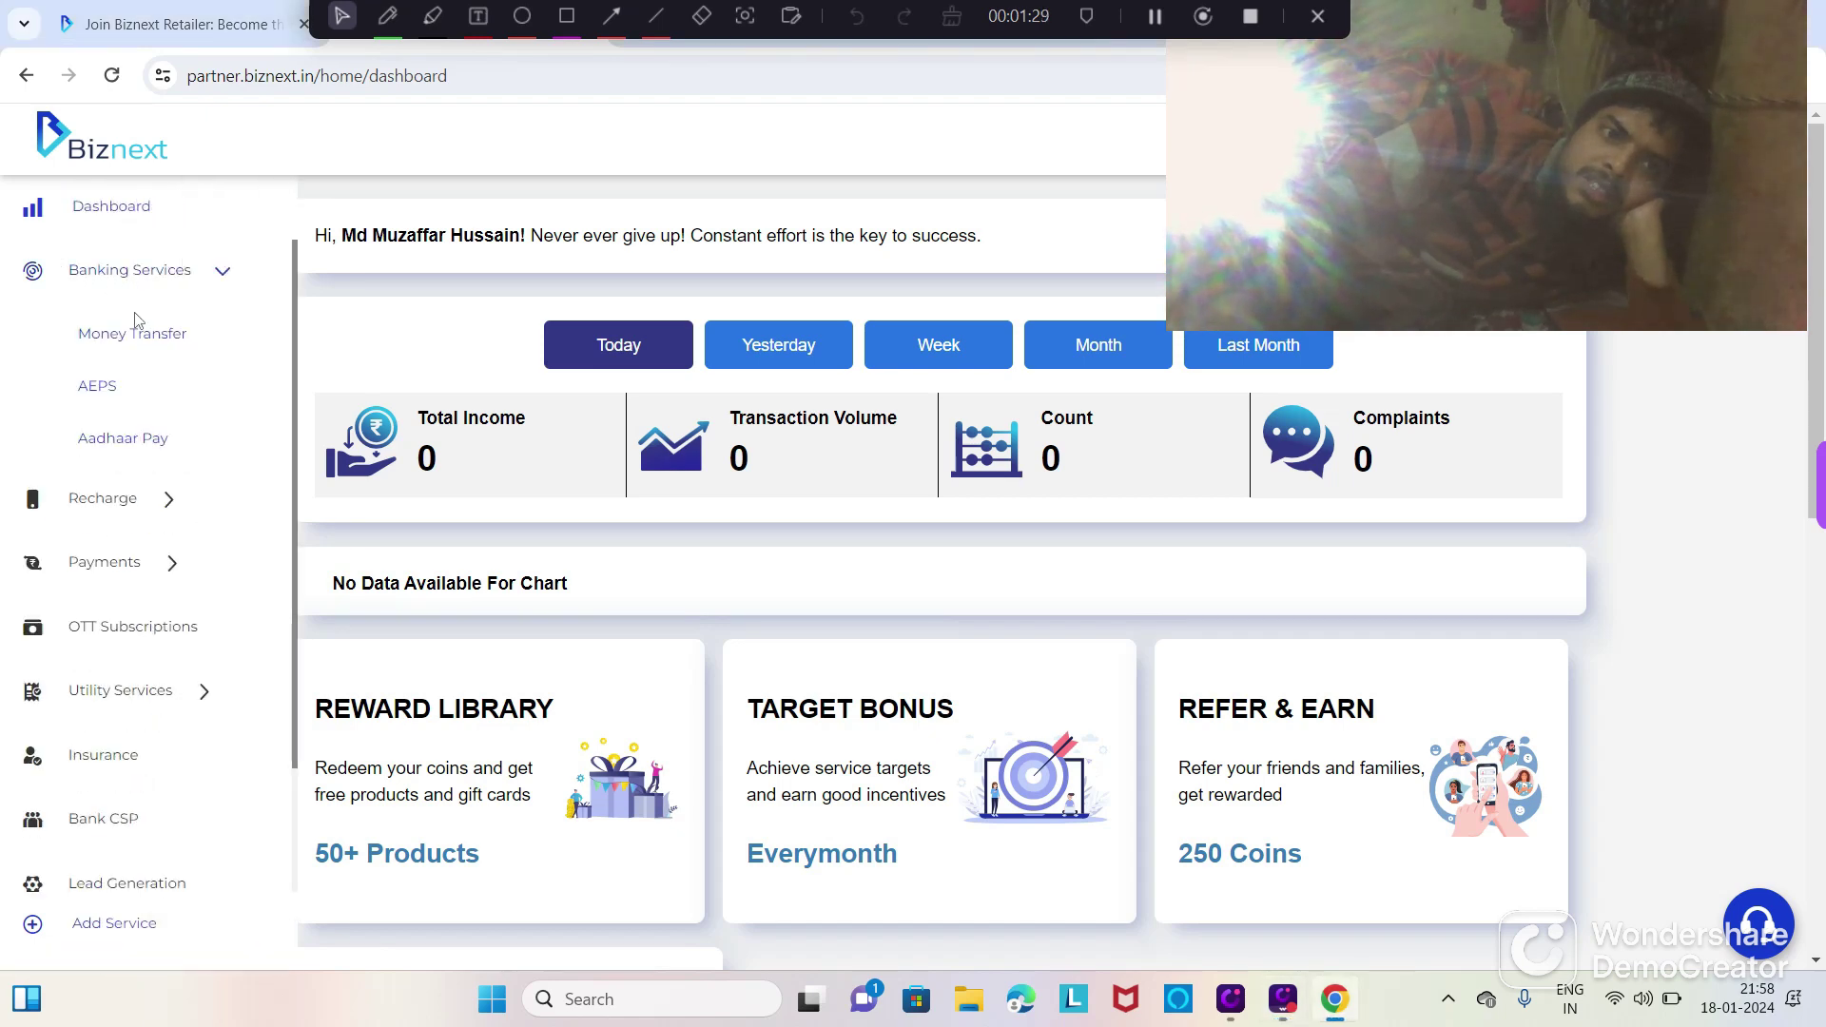
pyautogui.click(104, 390)
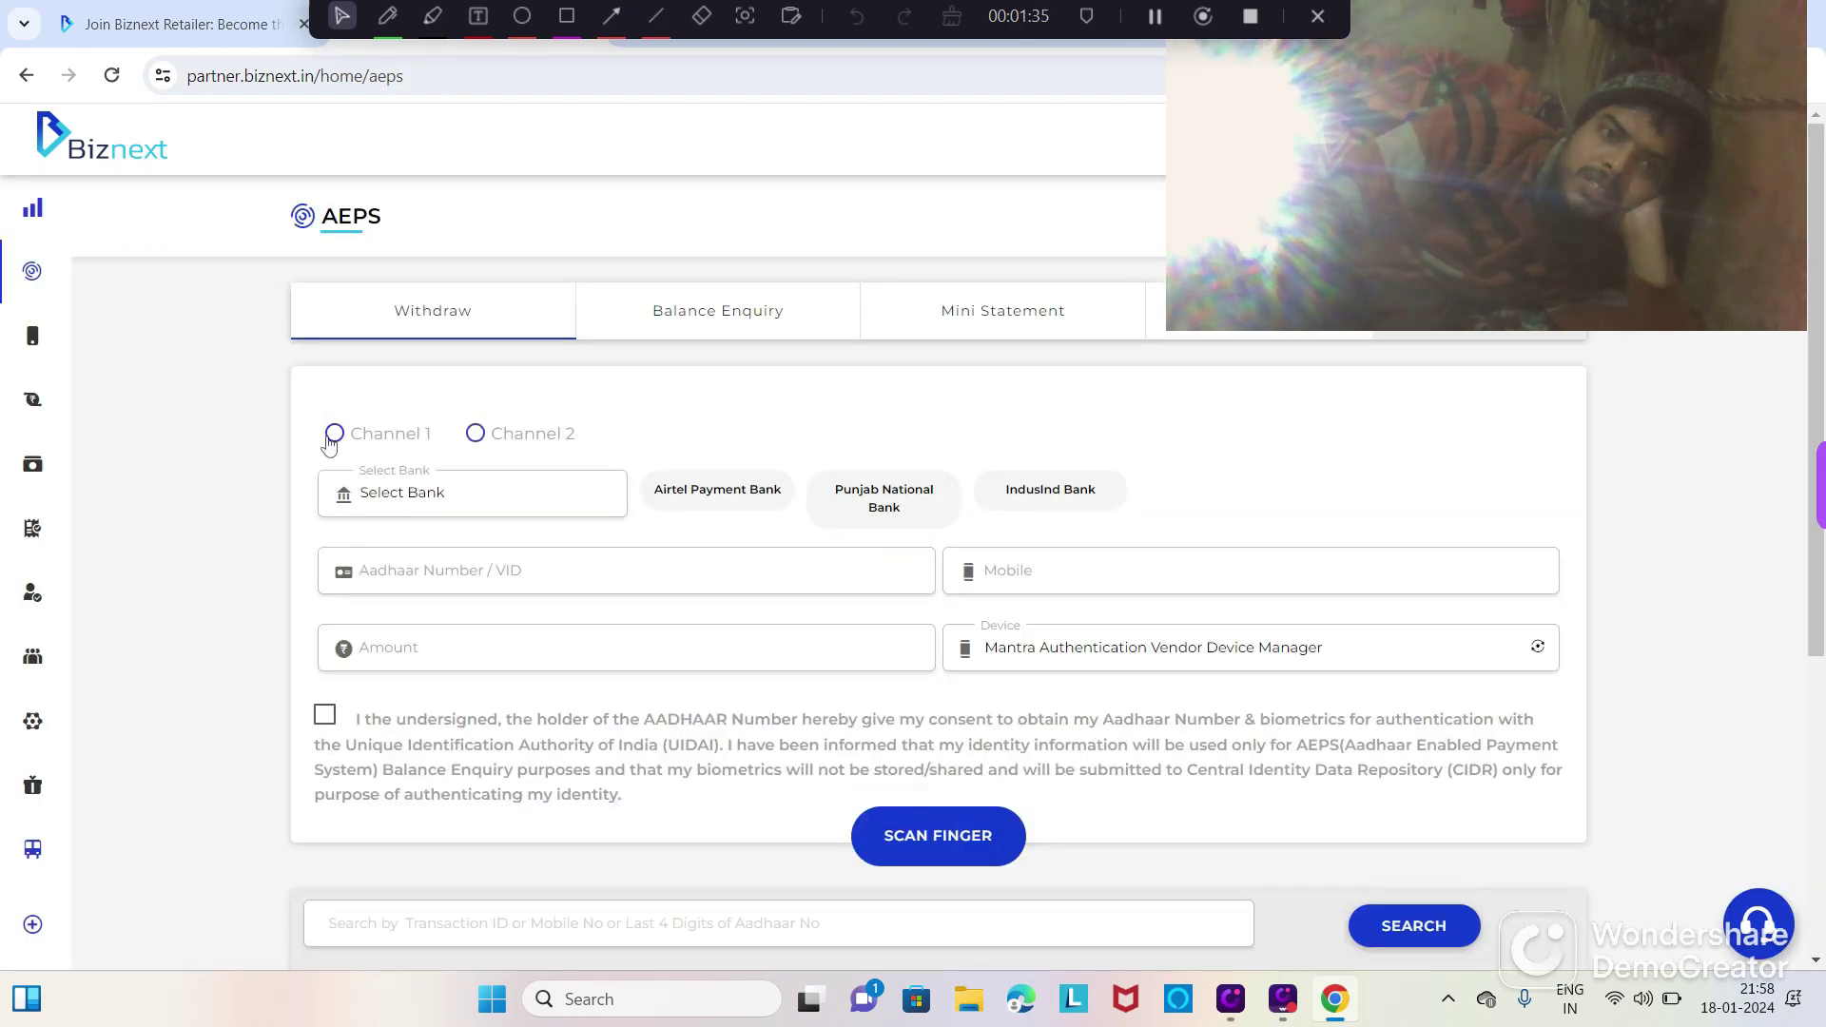
# Step: Choose the first transaction channel, enter the retailer's Aadhaar number and accept the consent declaration
pyautogui.click(332, 437)
pyautogui.click(428, 492)
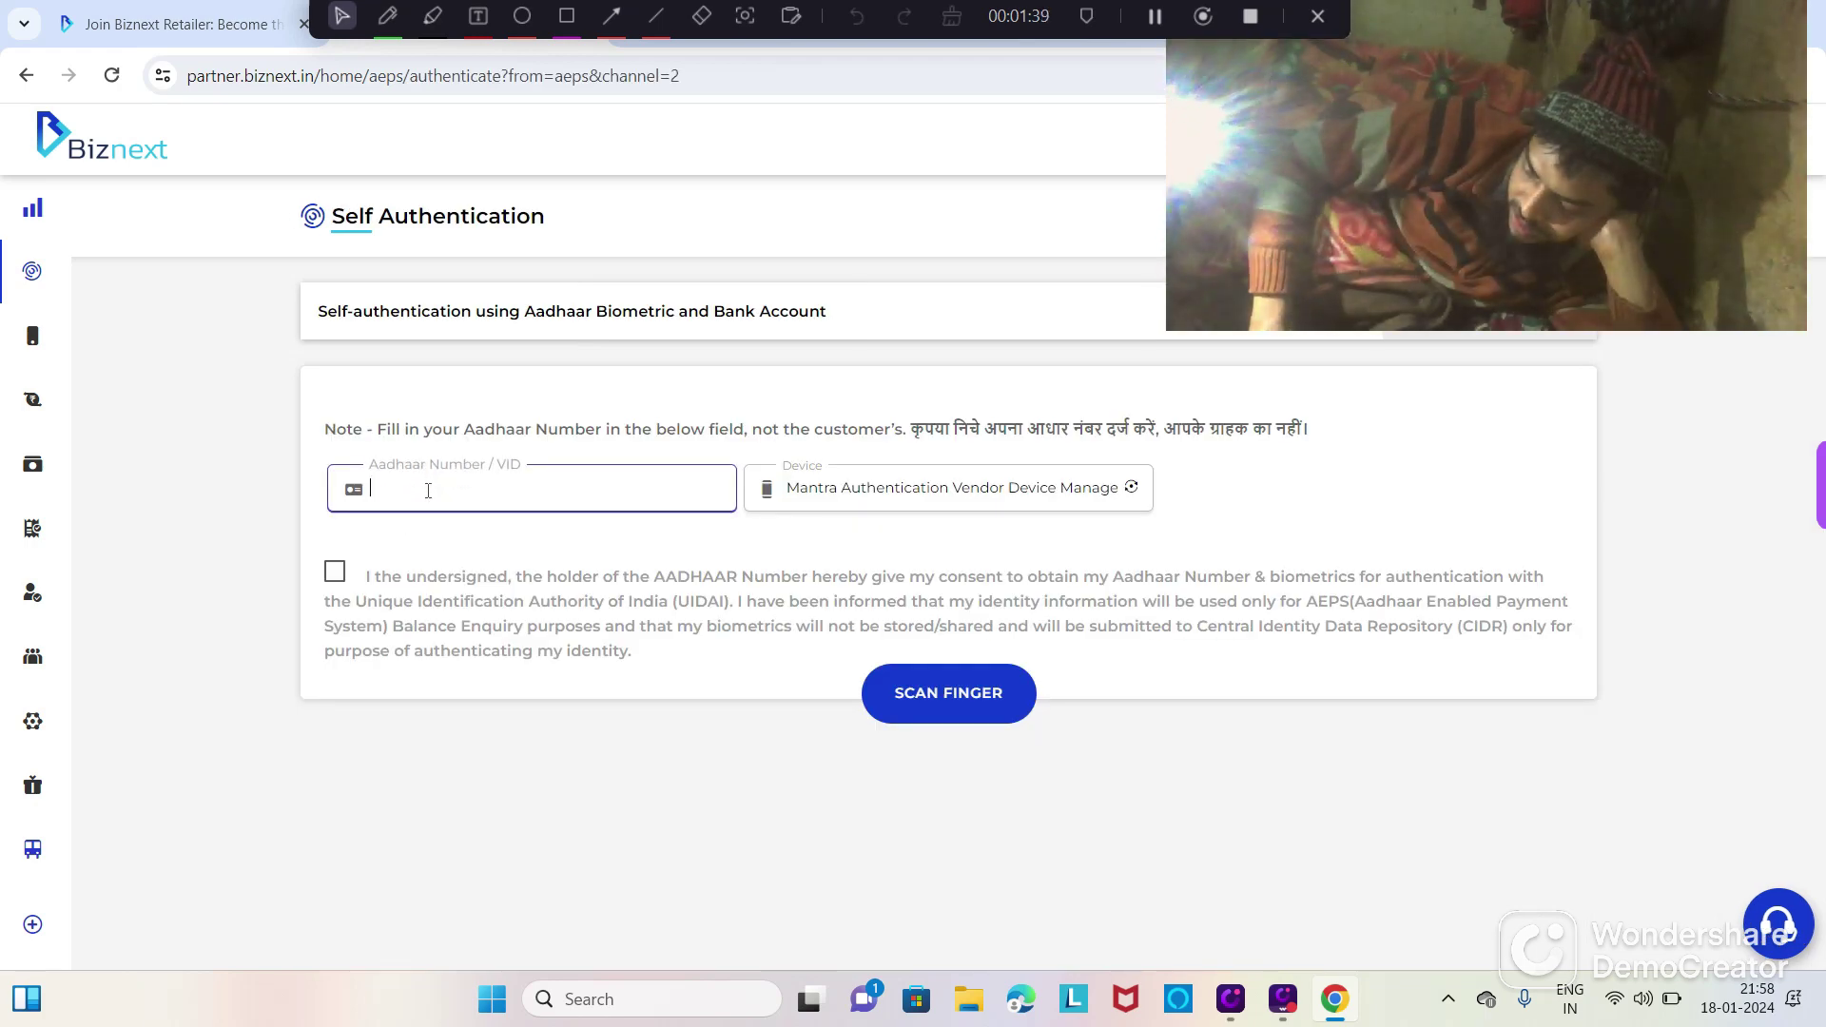
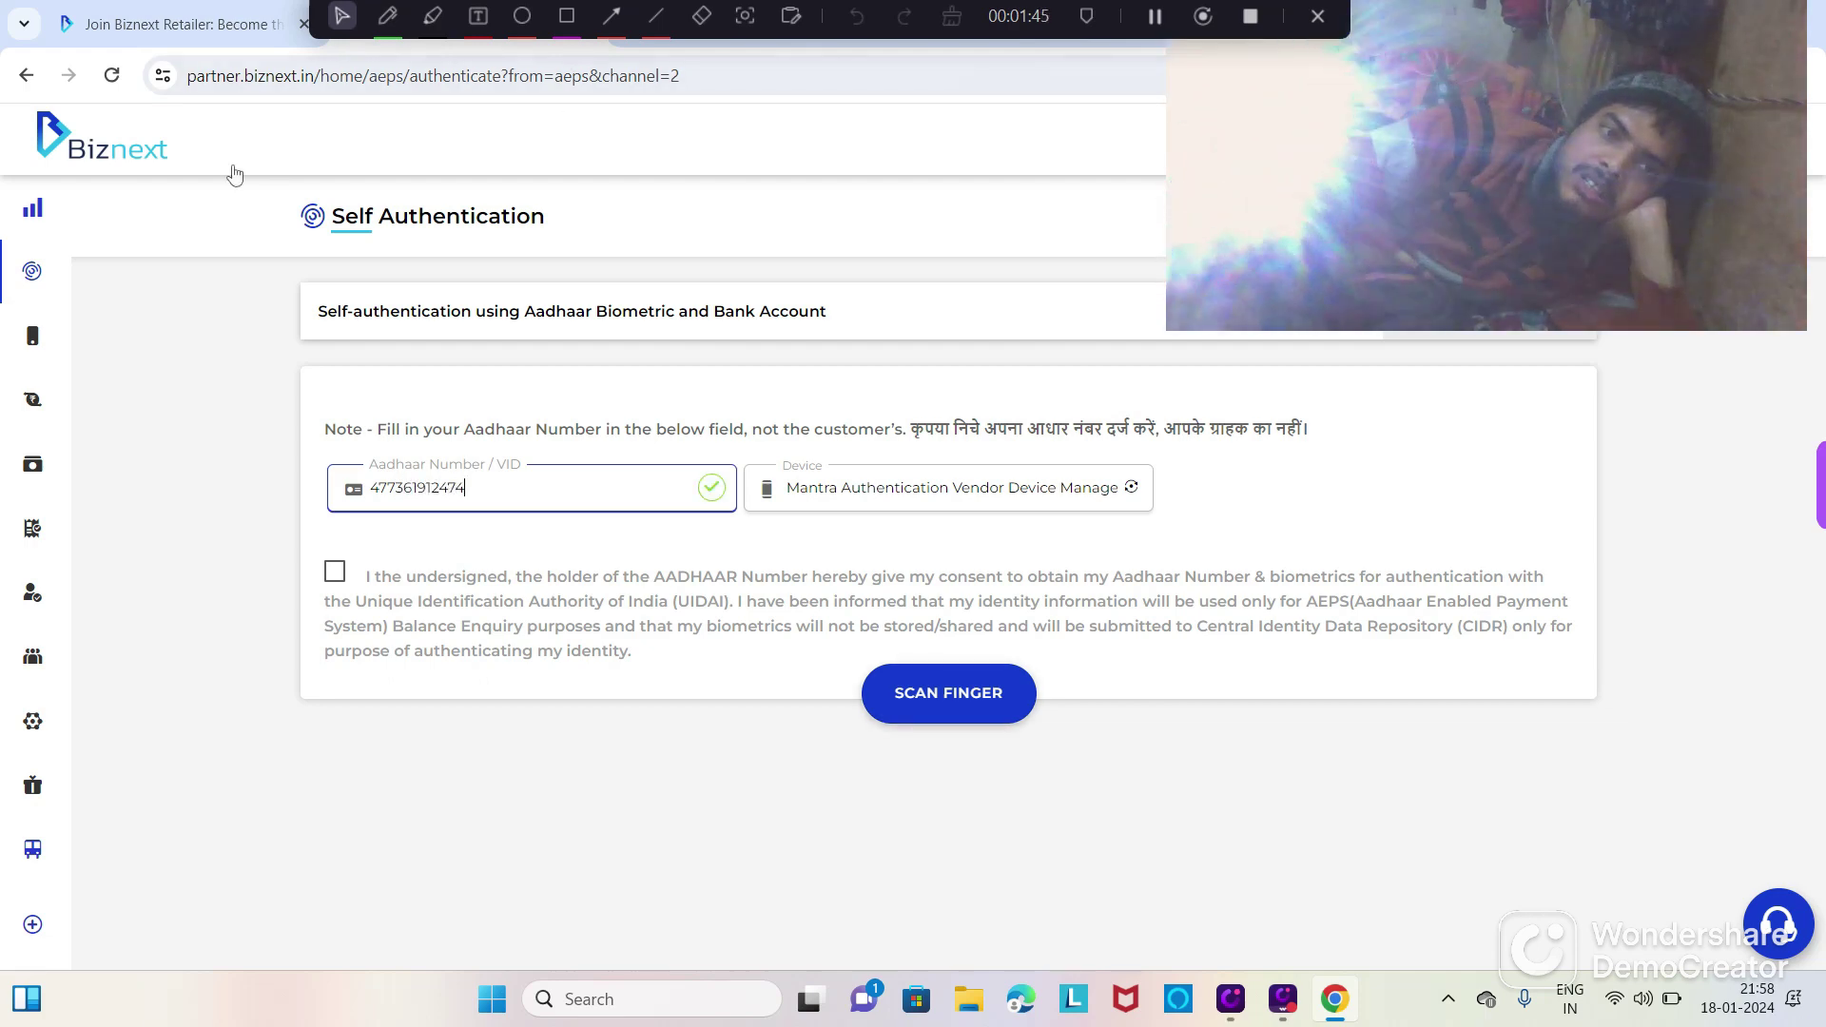
pyautogui.click(334, 573)
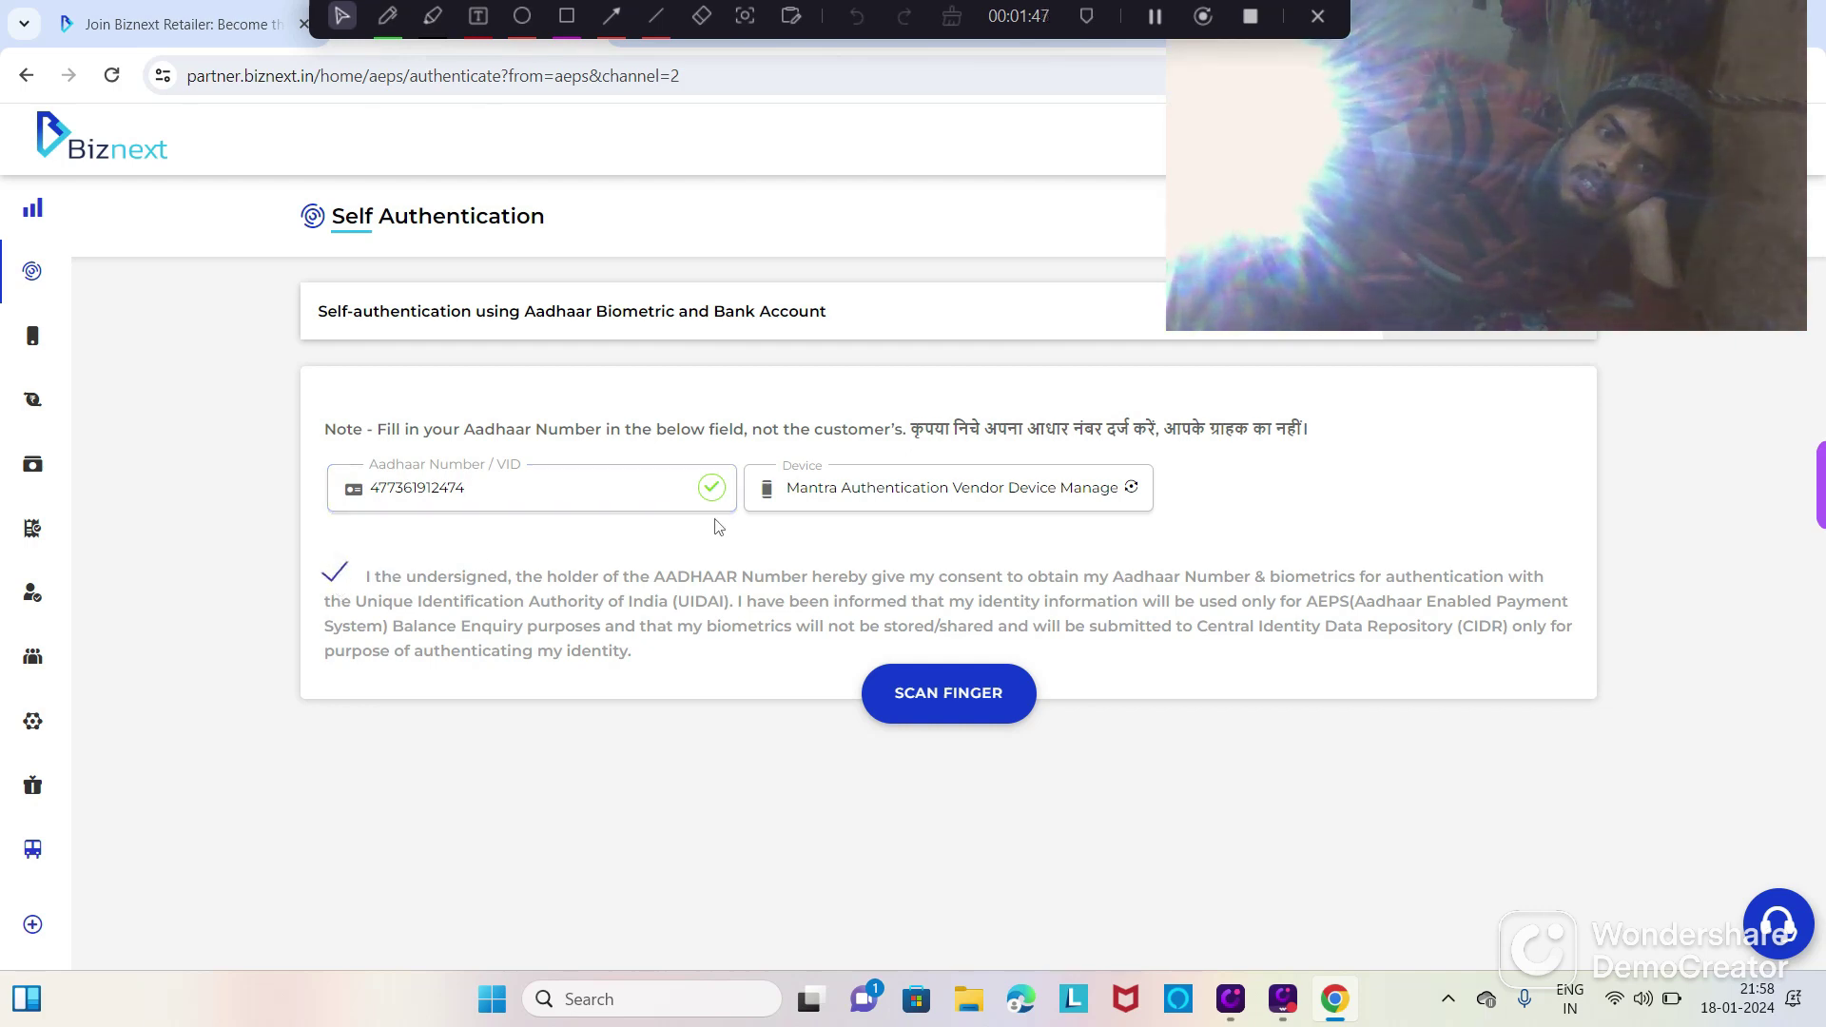
pyautogui.moveTo(1420, 146); pyautogui.dragTo(203, 160)
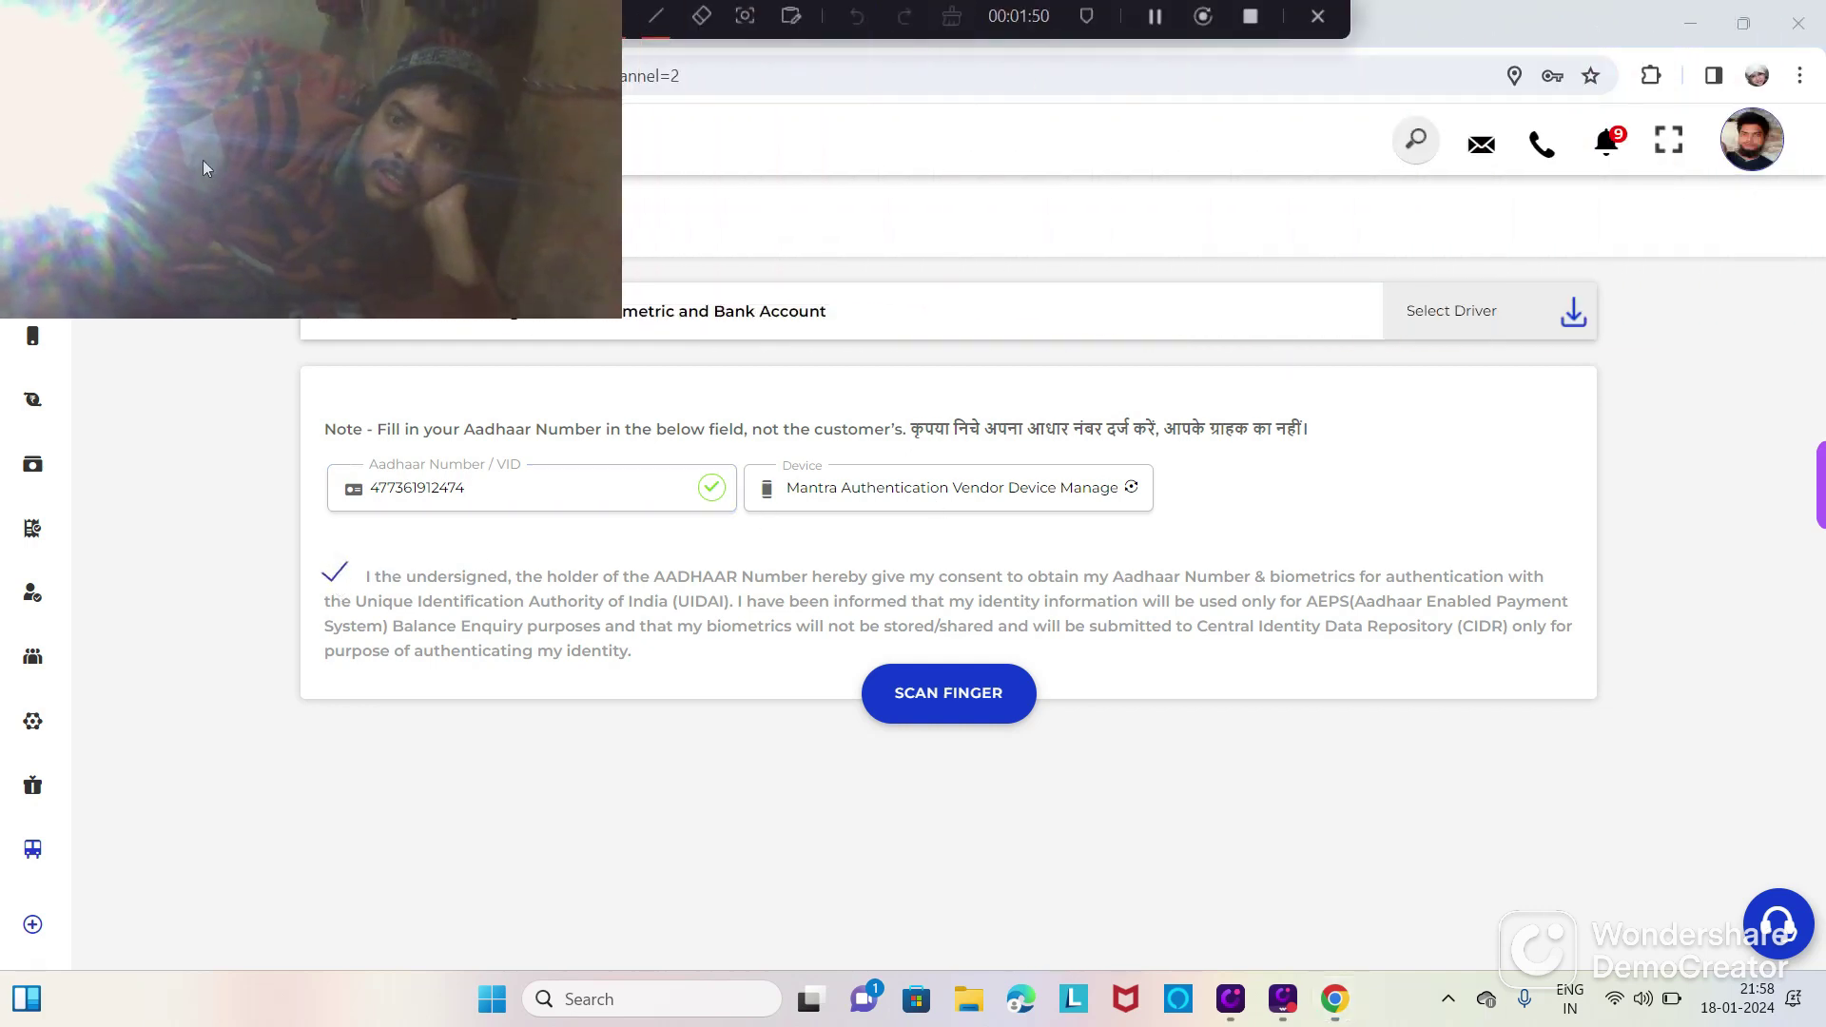
# Step: Select the Mantra driver, refresh drivers, and scan the fingerprint to get self-authentication approved
pyautogui.click(1448, 321)
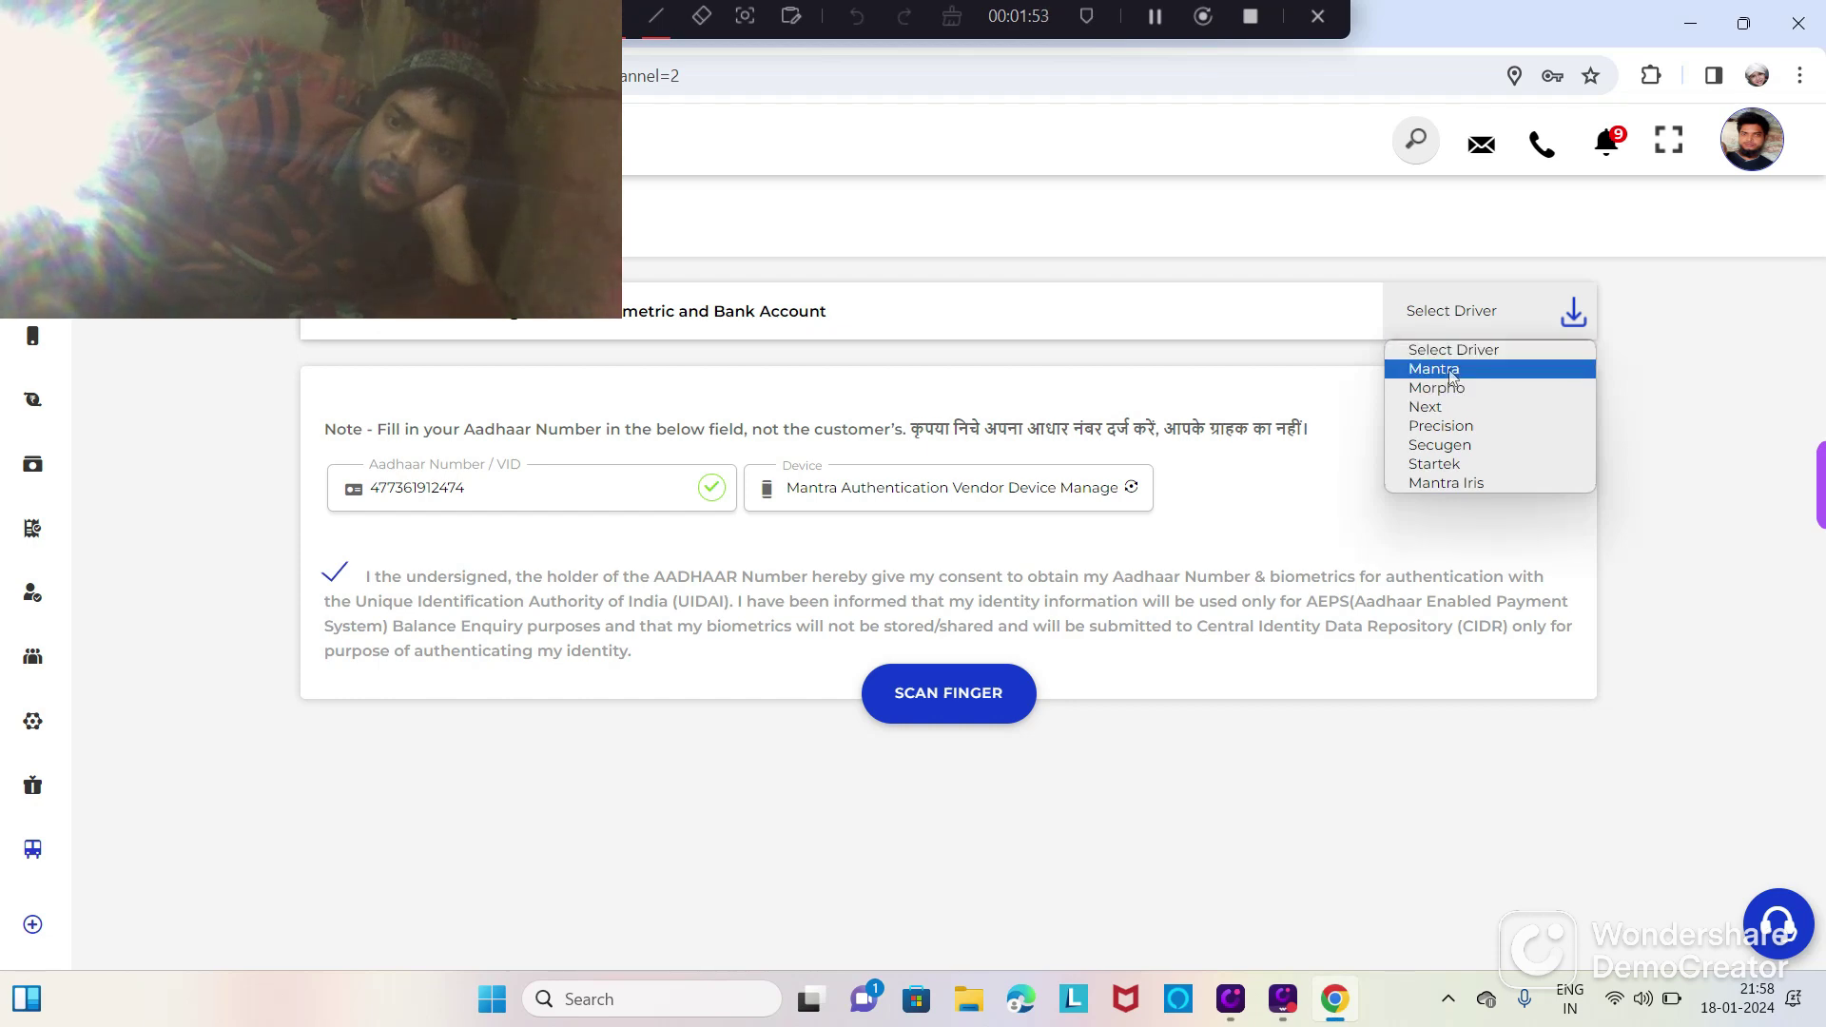
pyautogui.click(1452, 371)
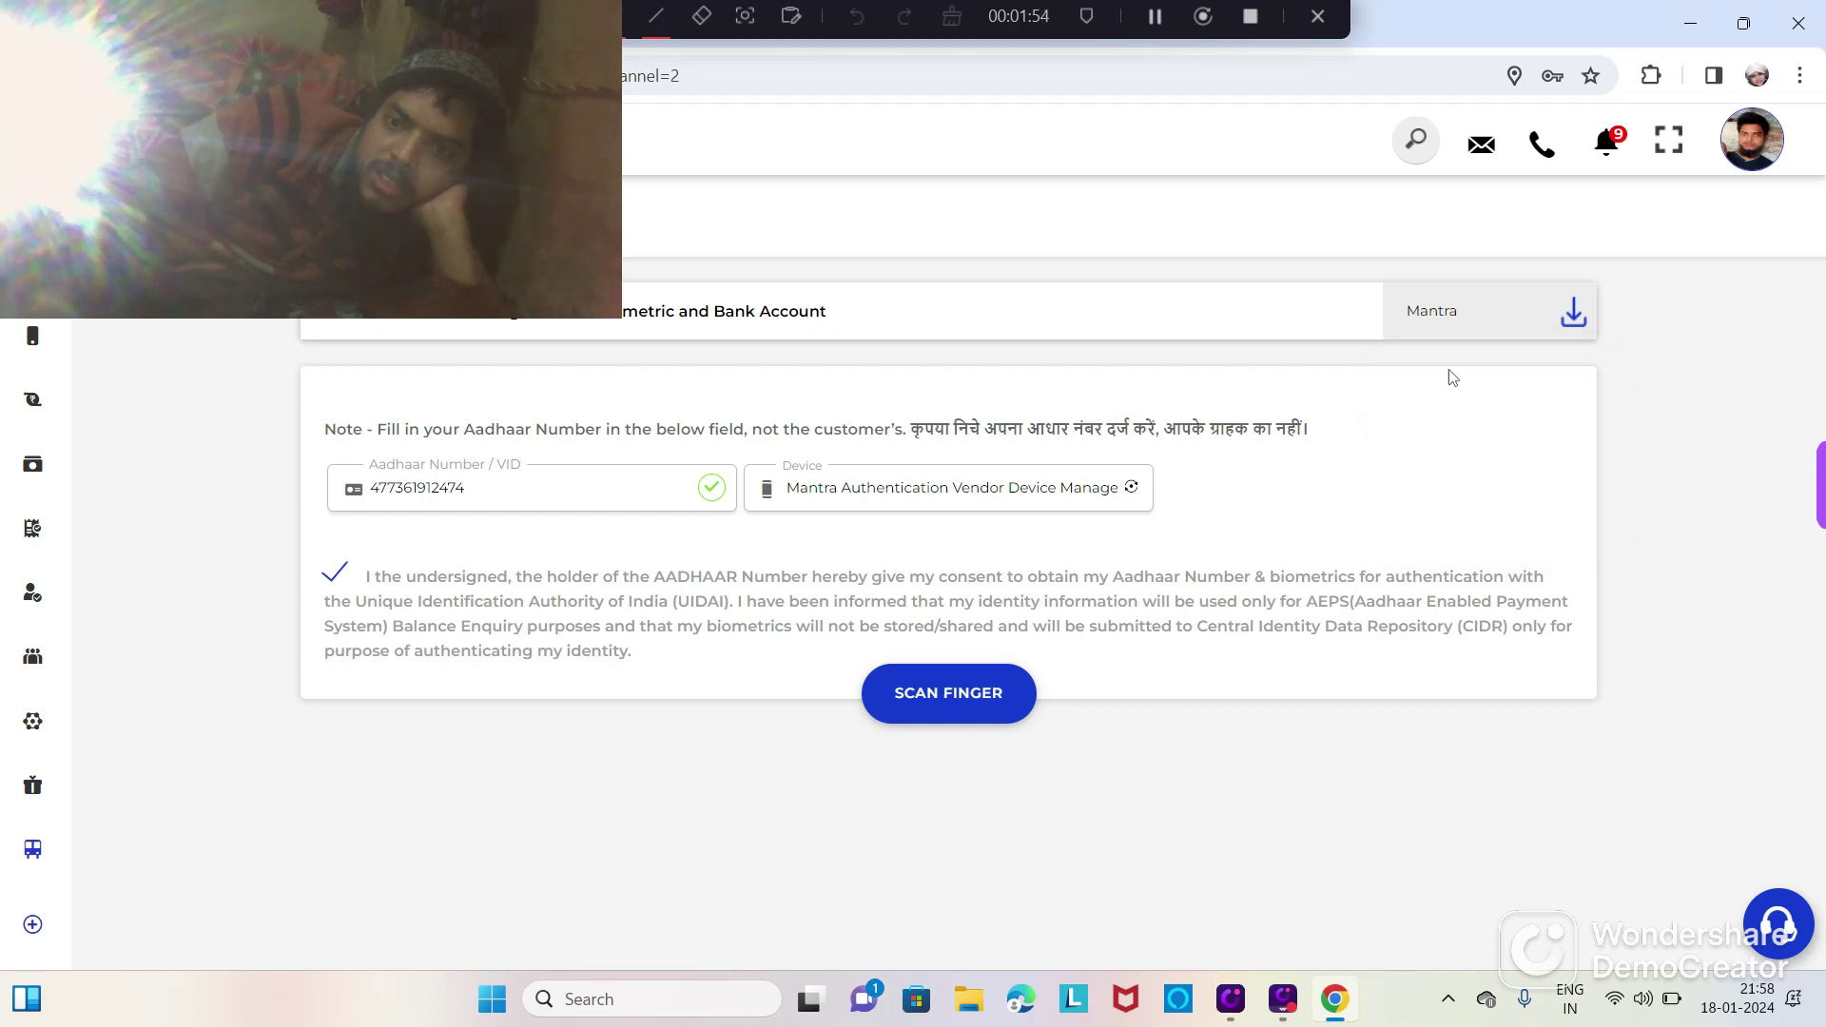
pyautogui.click(1133, 488)
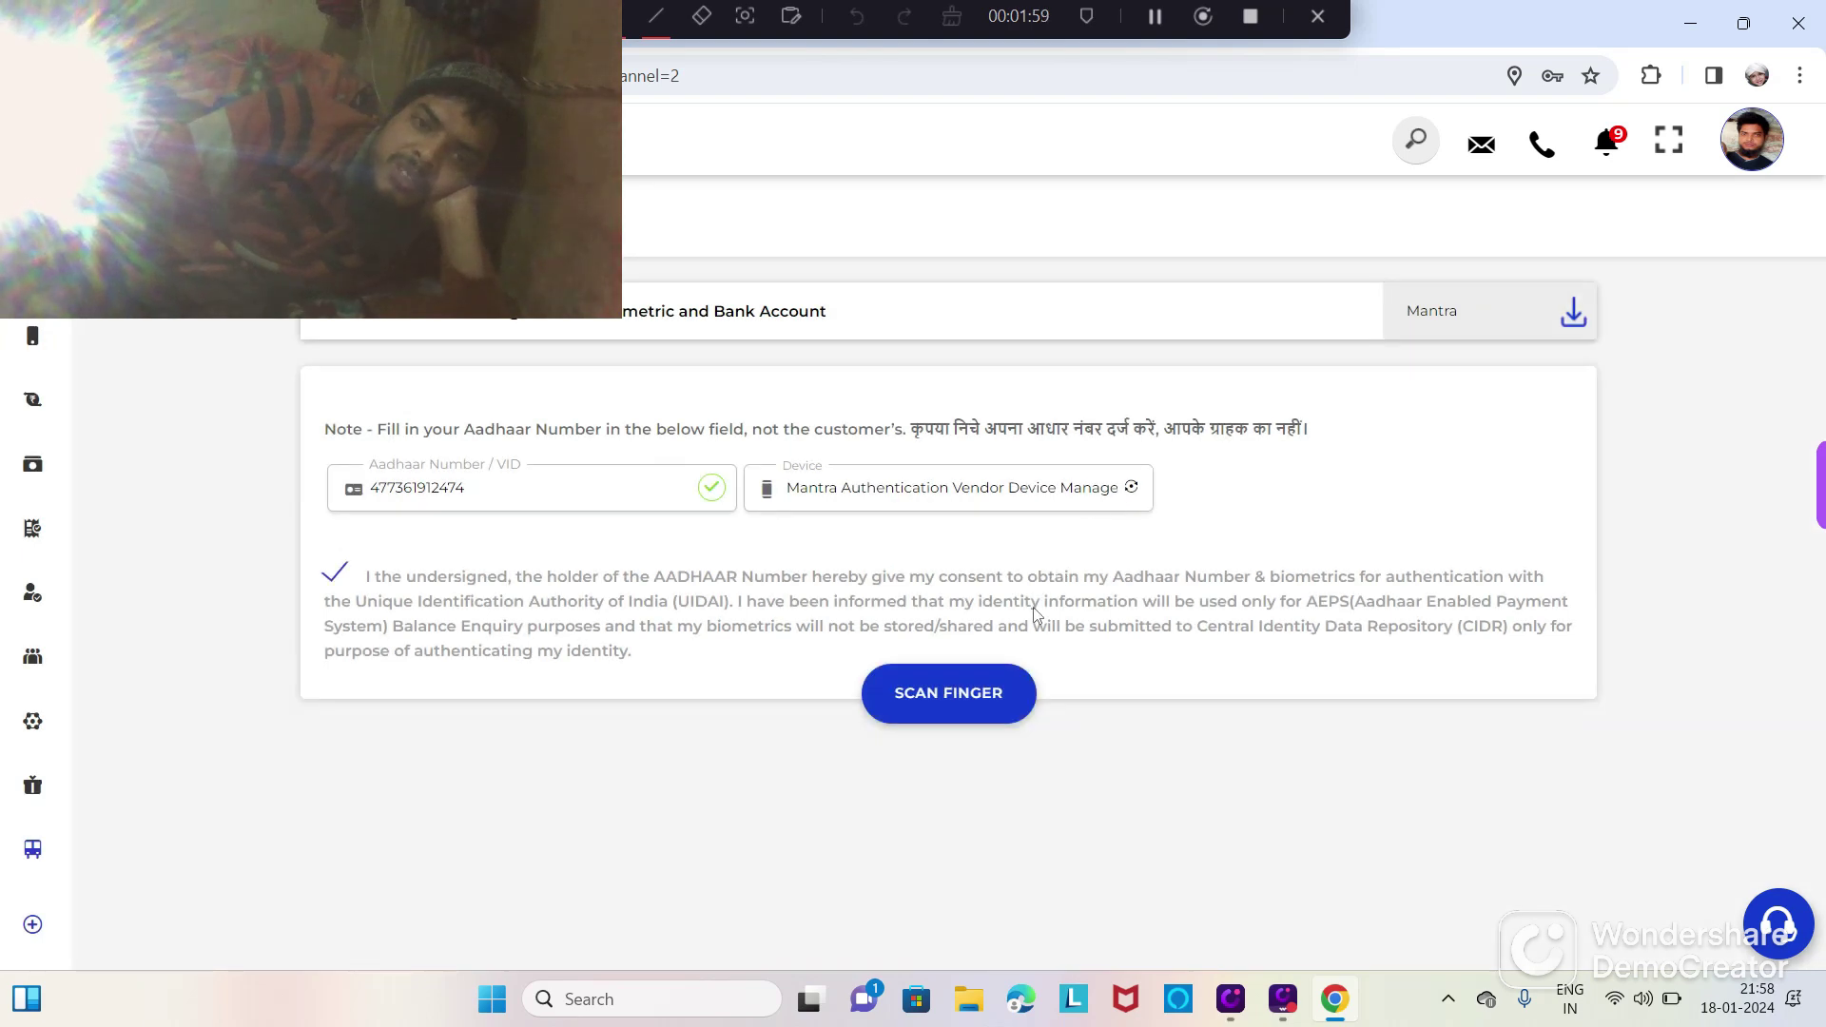
pyautogui.click(968, 693)
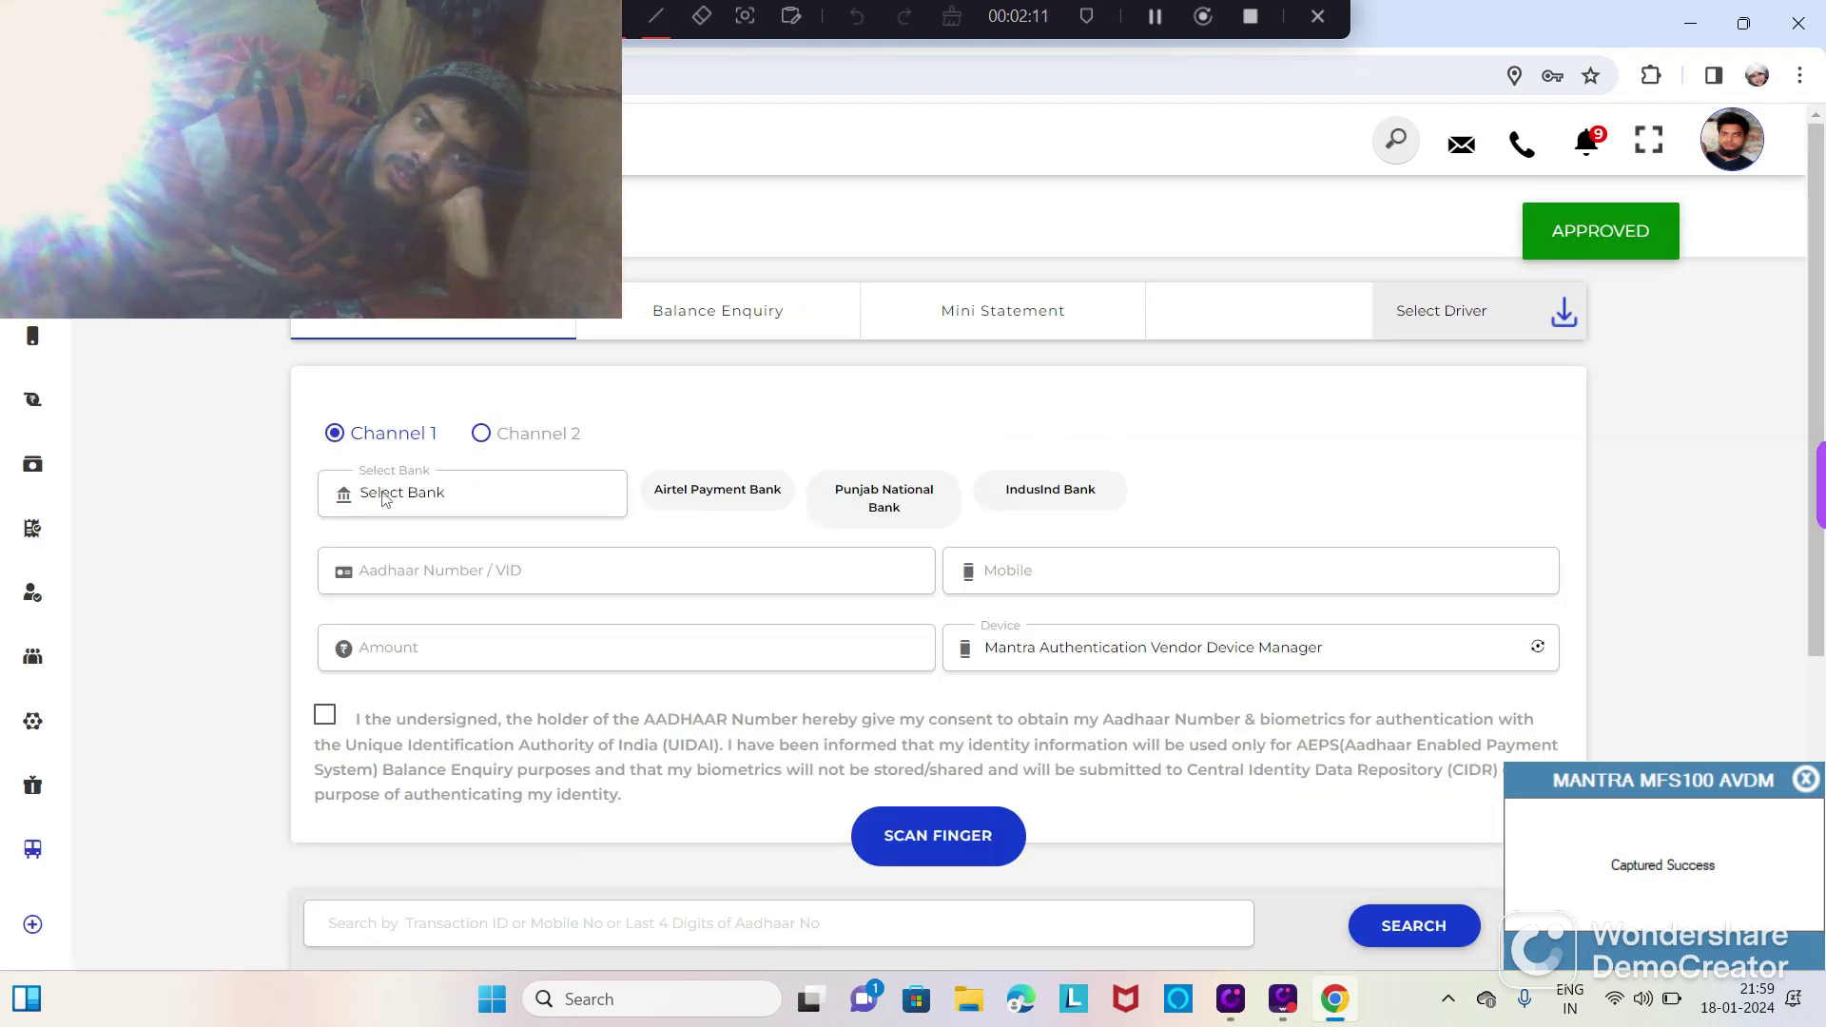
# Step: Choose Airtel Payment Bank and enter the customer's Aadhaar number
pyautogui.click(384, 498)
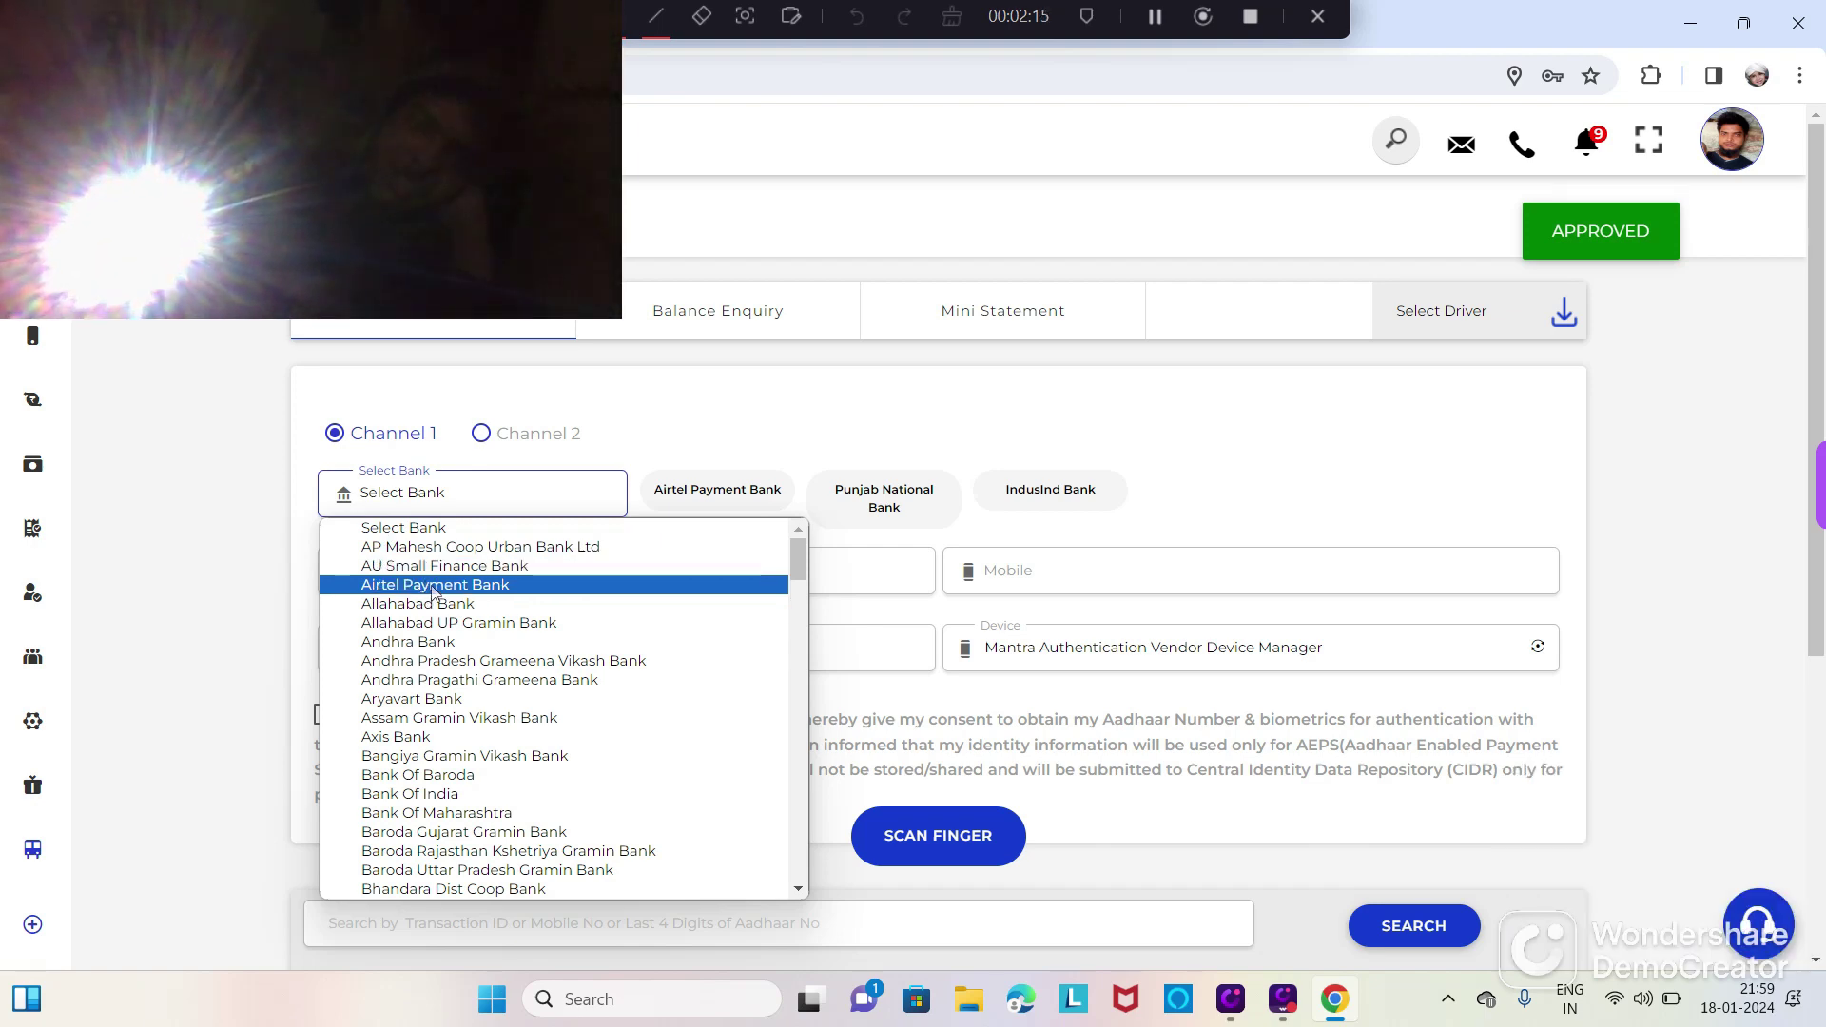
pyautogui.click(432, 586)
pyautogui.click(445, 569)
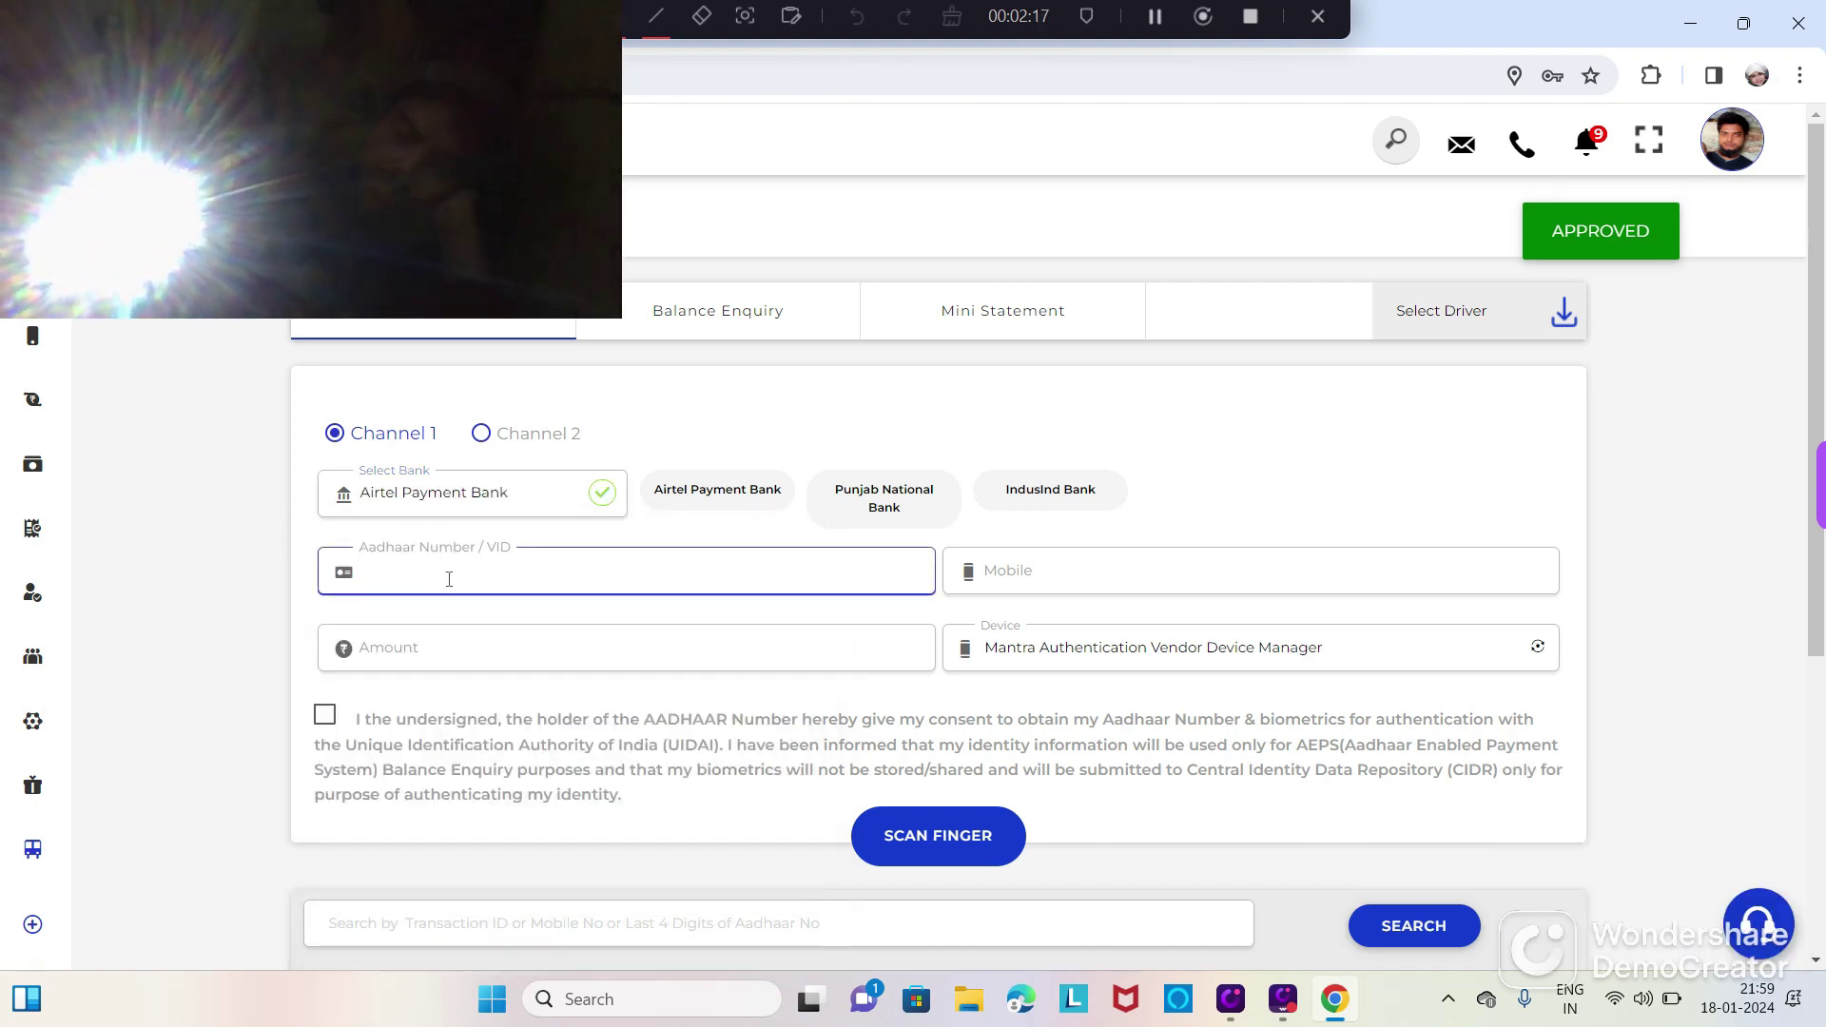
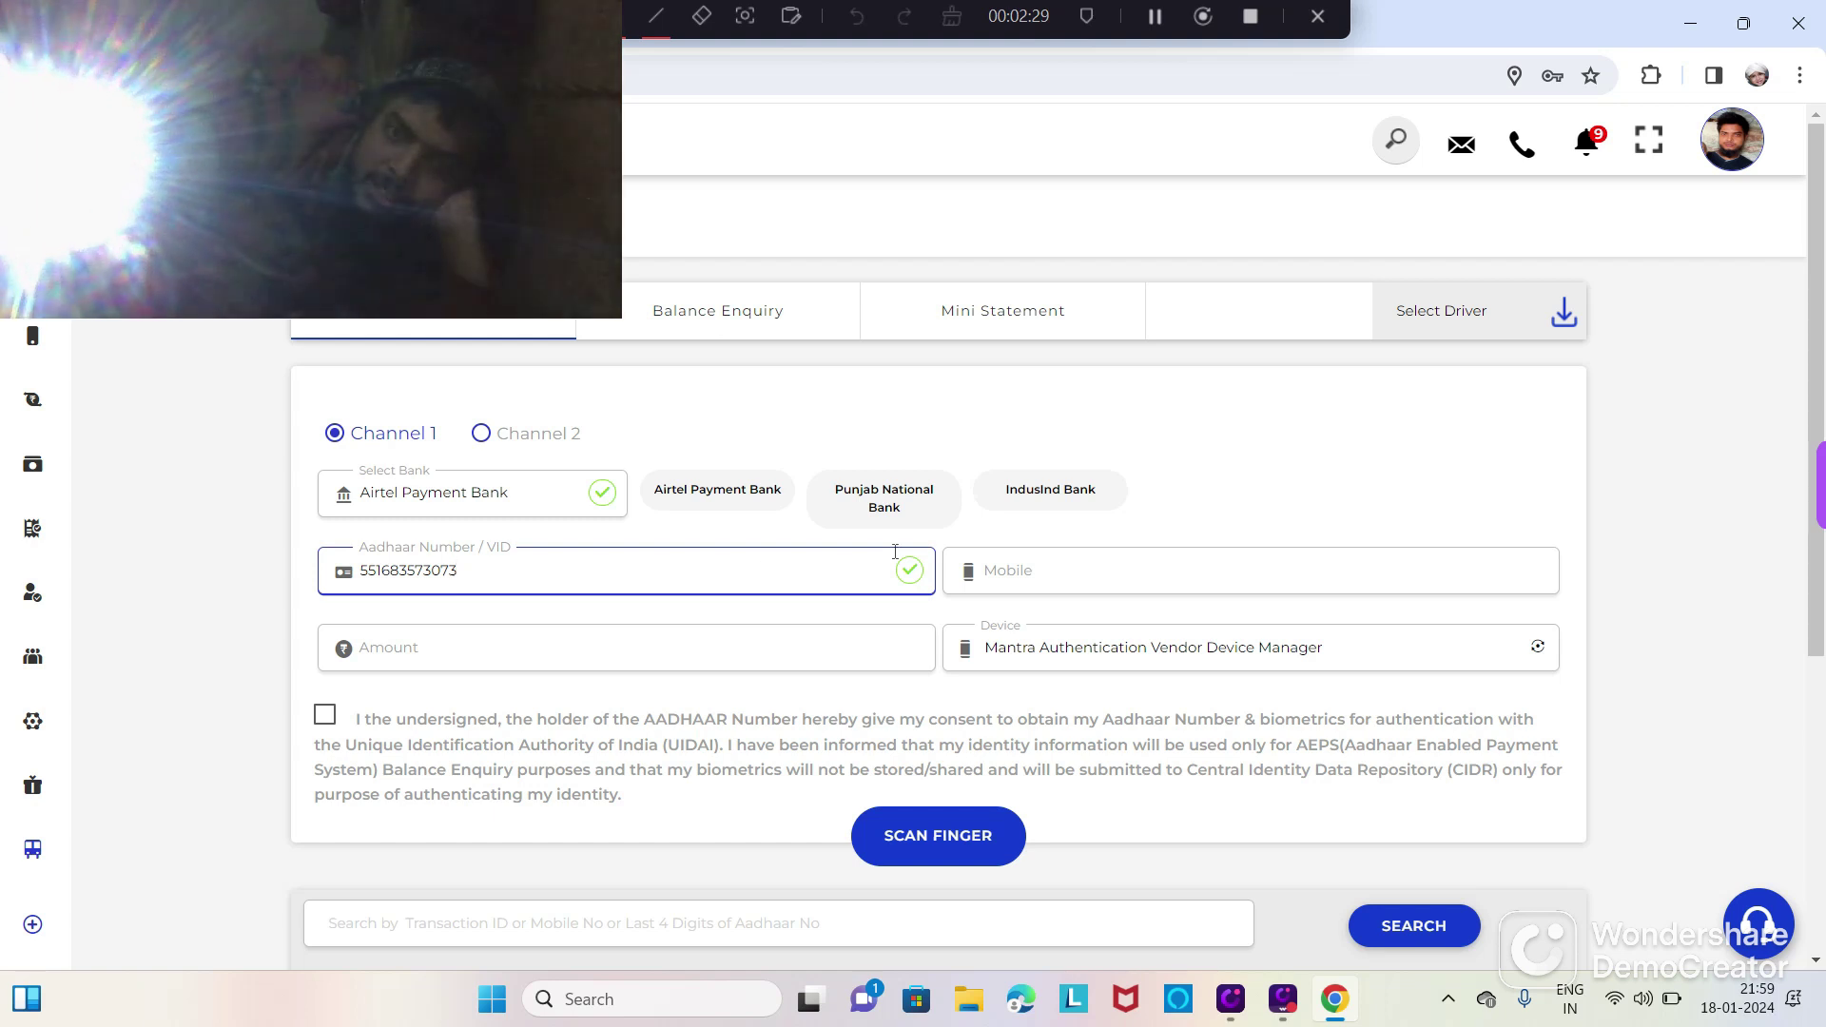
# Step: Enter the customer's mobile number and a withdrawal amount of 2100
pyautogui.click(1051, 579)
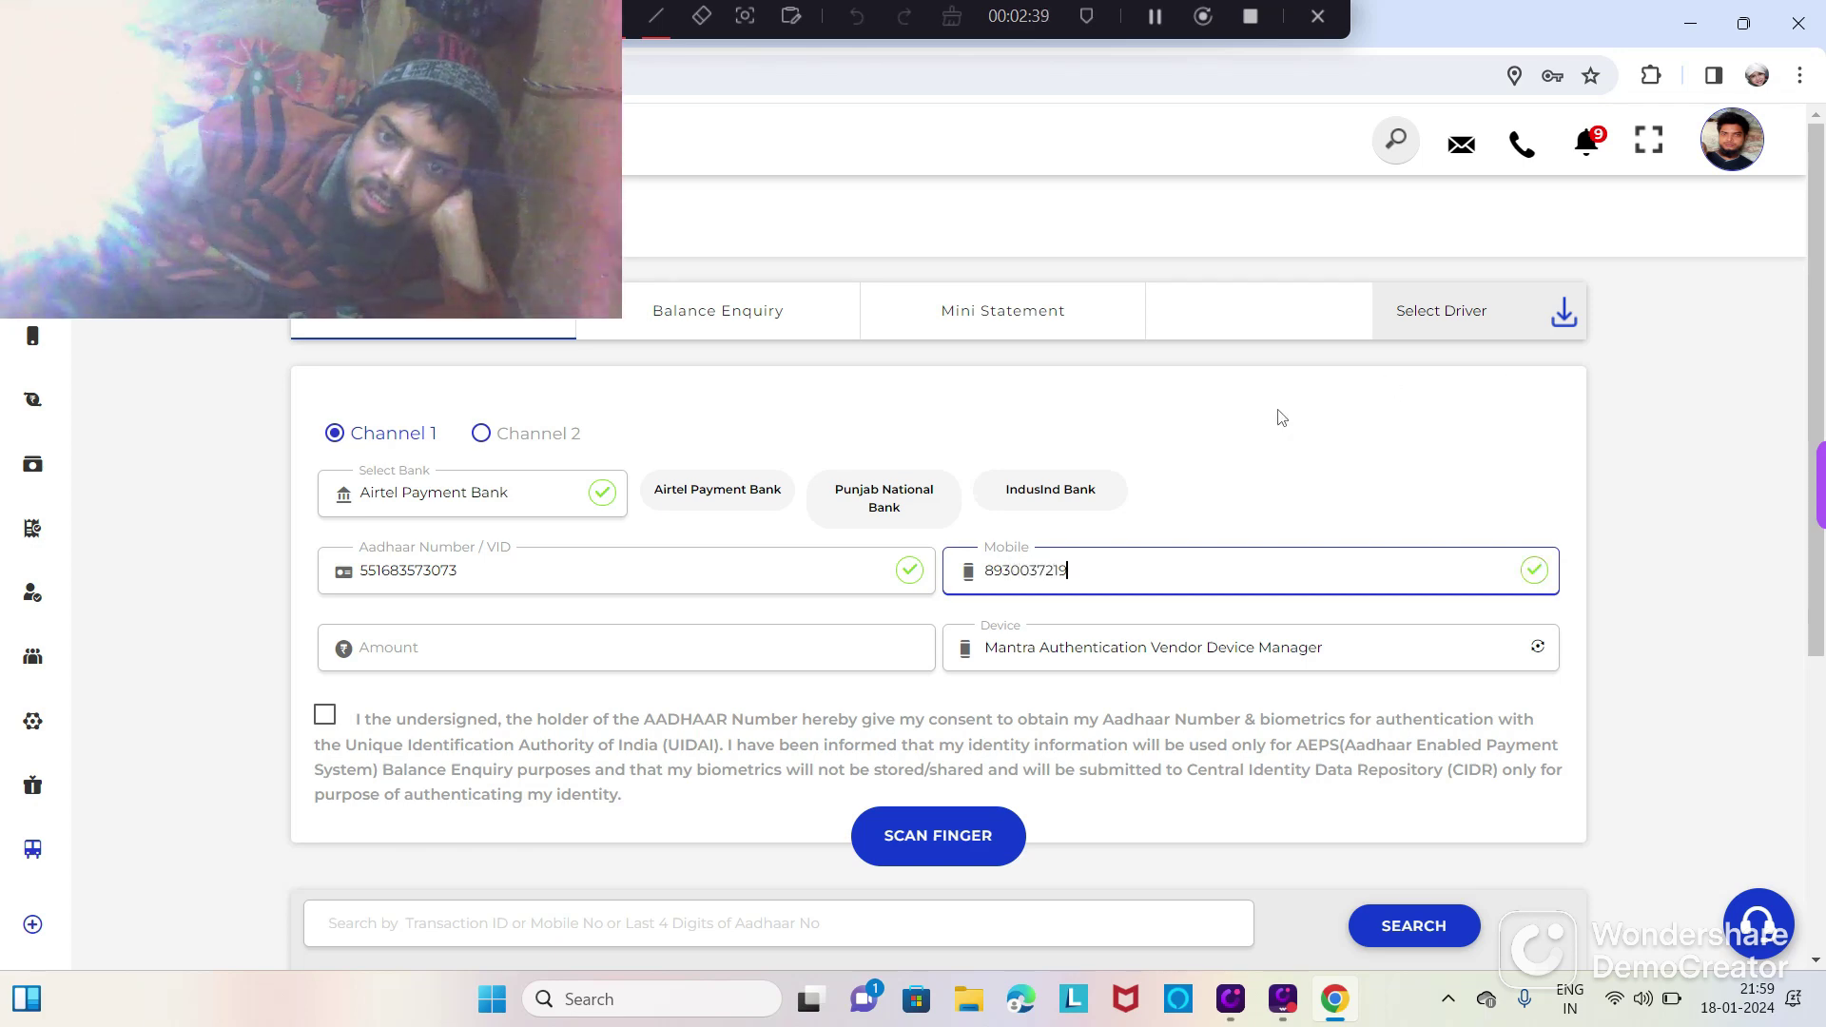
pyautogui.click(588, 659)
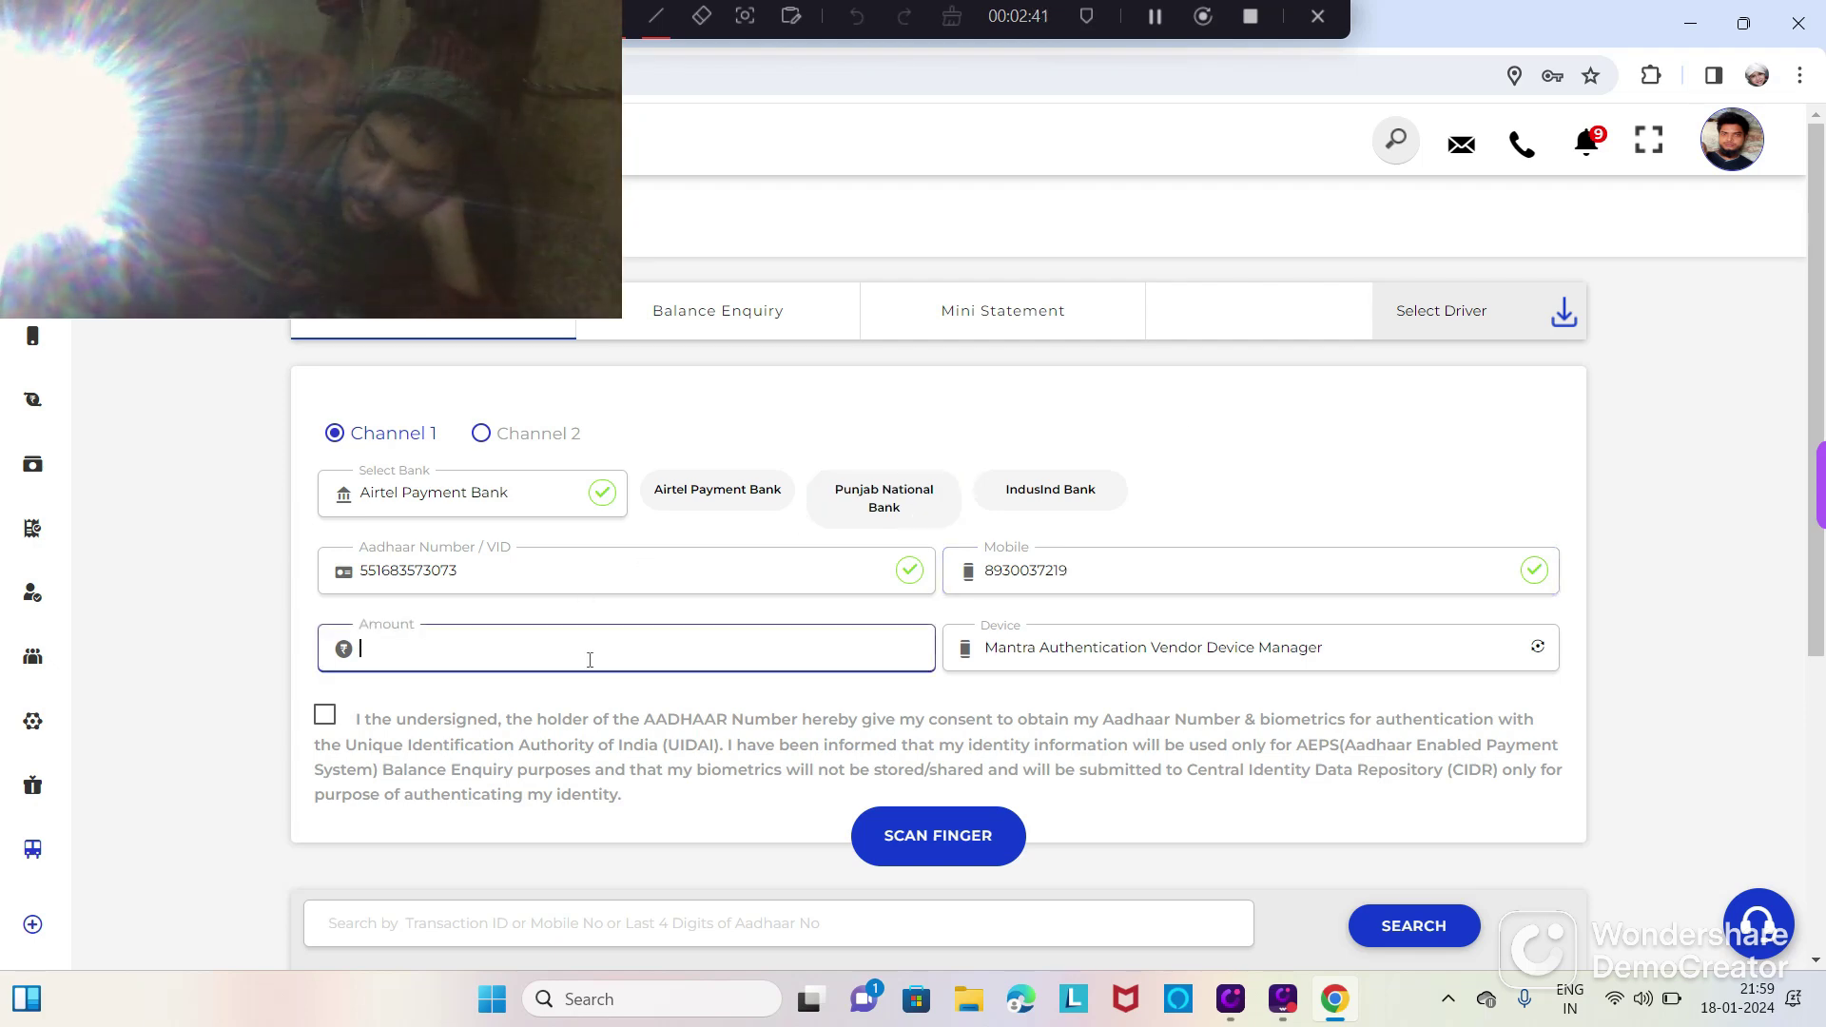
pyautogui.write('2100')
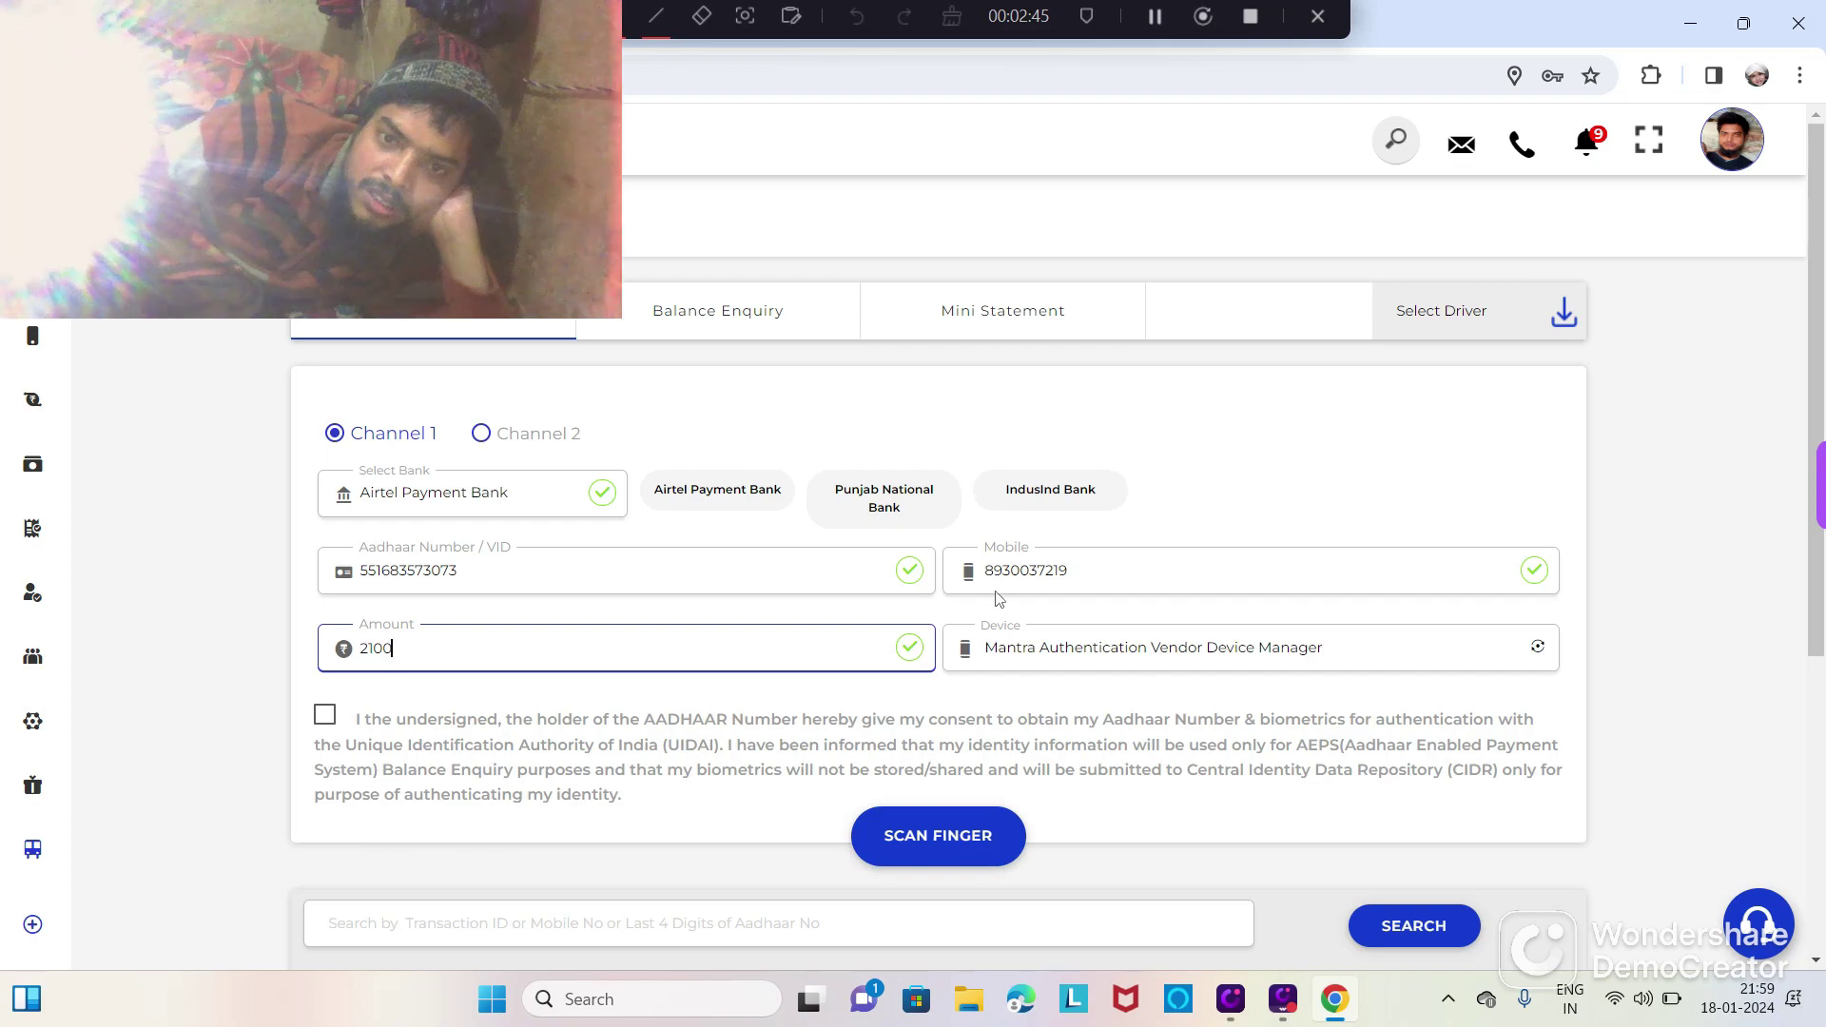
# Step: Accept consent, re-enter the retailer's Aadhaar number, and scan the agent's fingerprint to approve the withdrawal
pyautogui.click(326, 719)
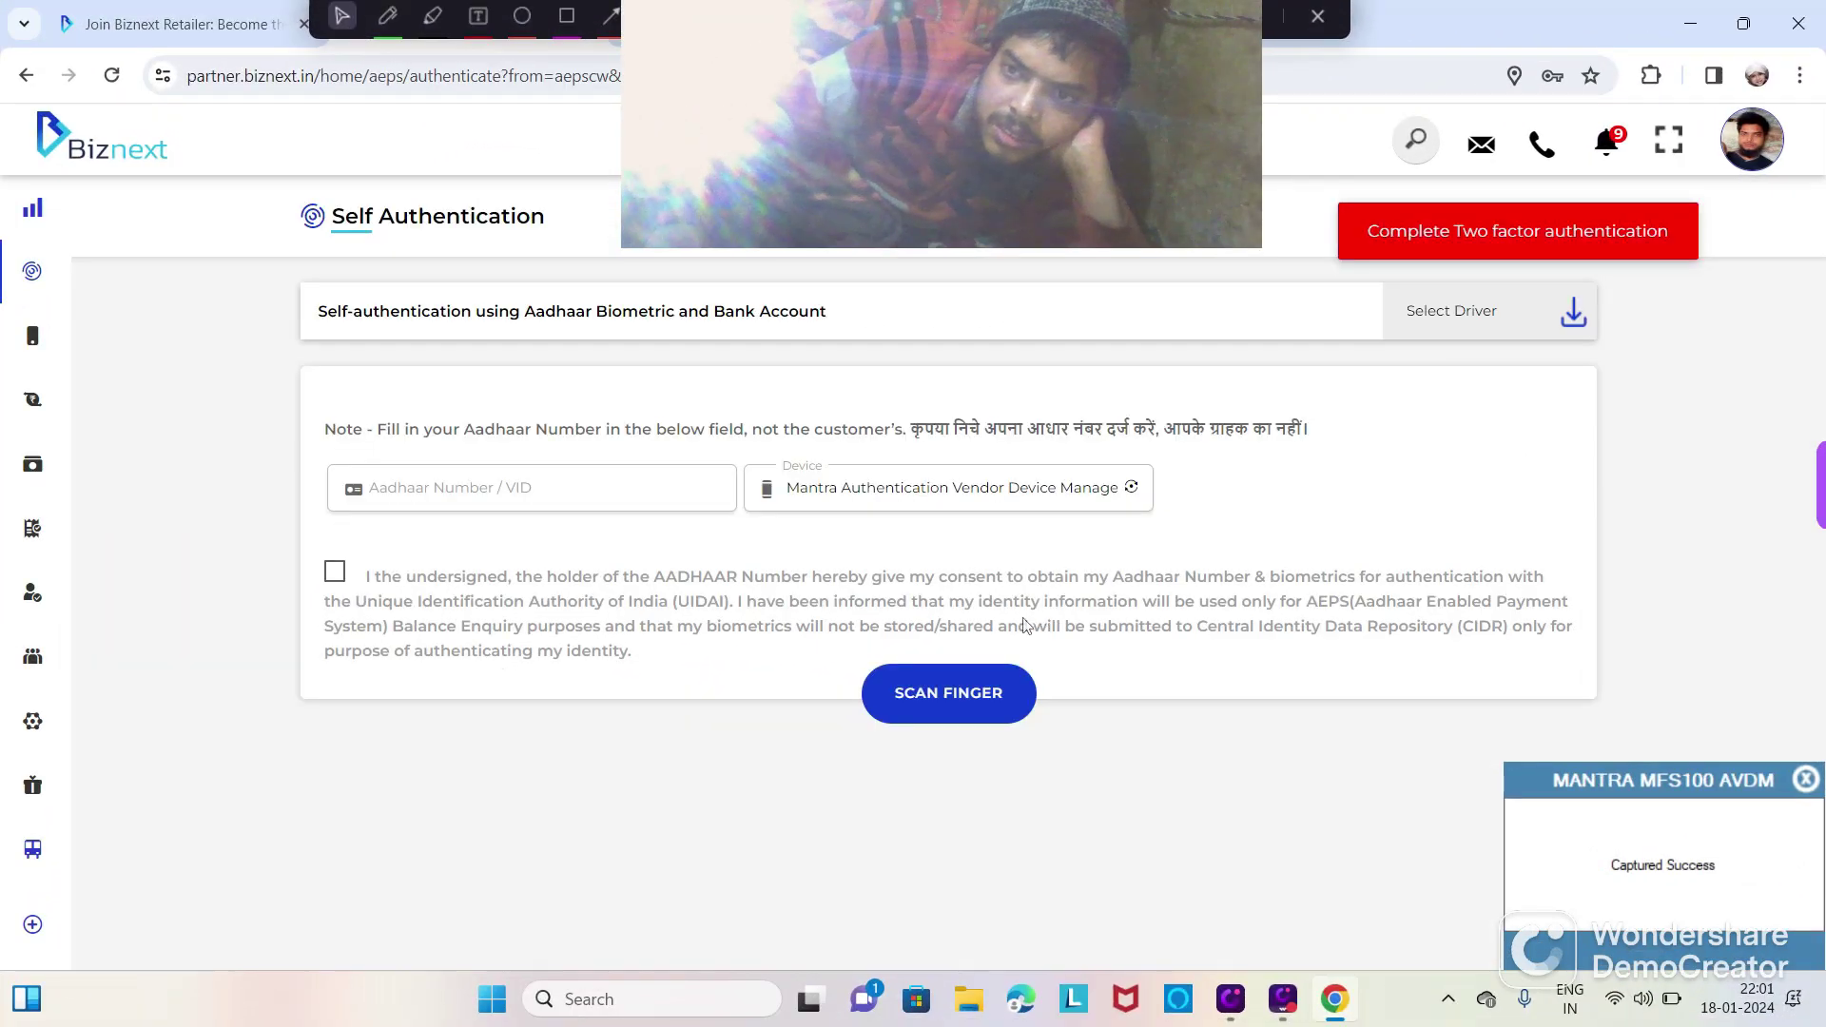
pyautogui.click(502, 478)
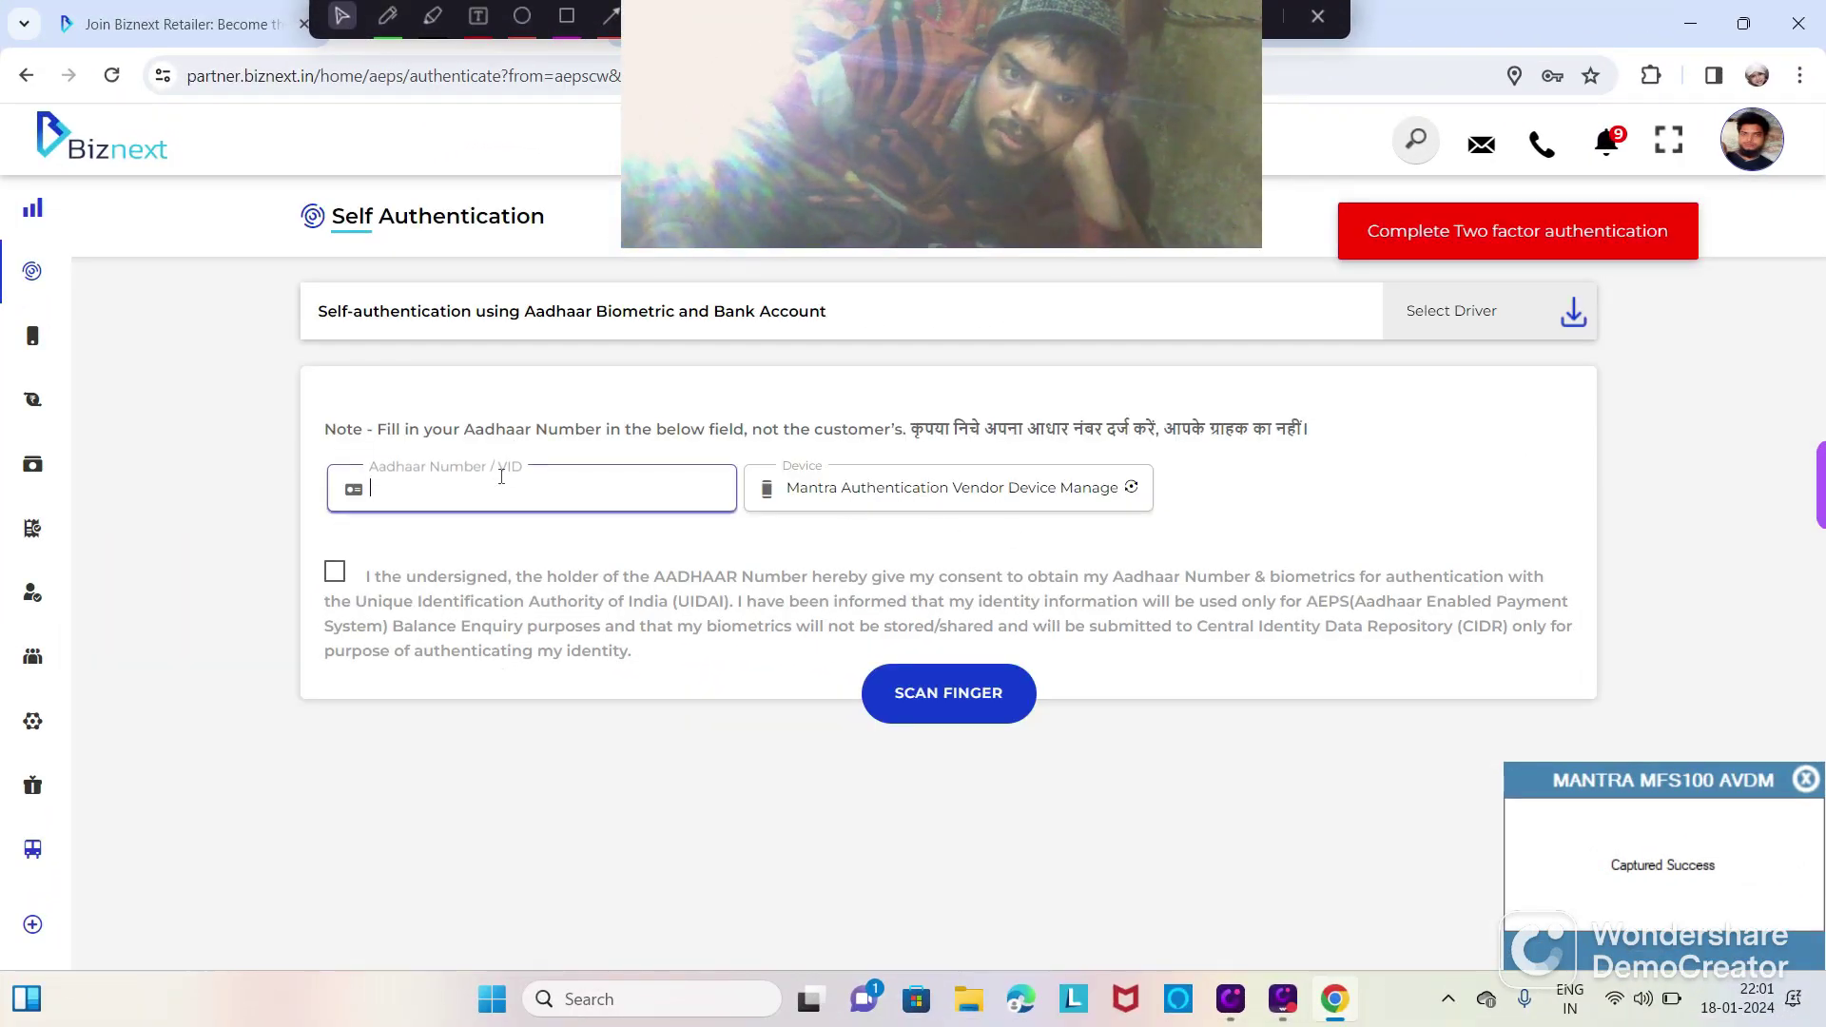
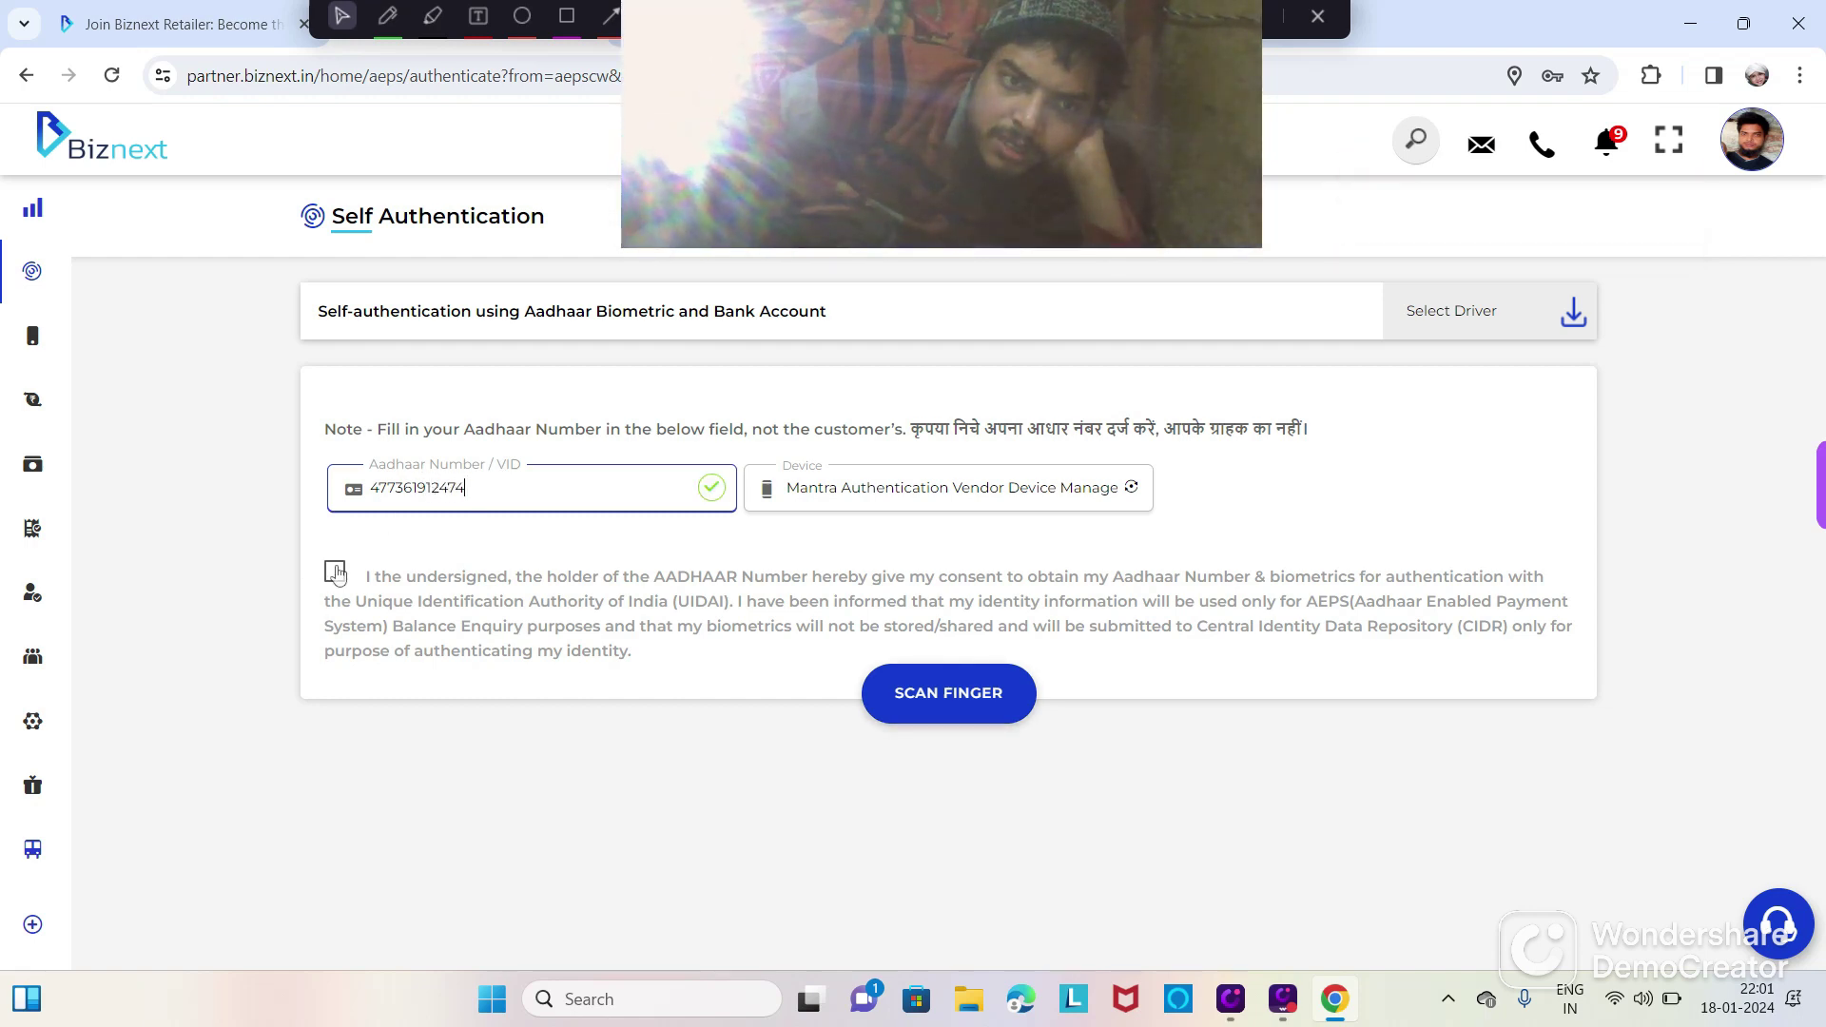
pyautogui.click(336, 574)
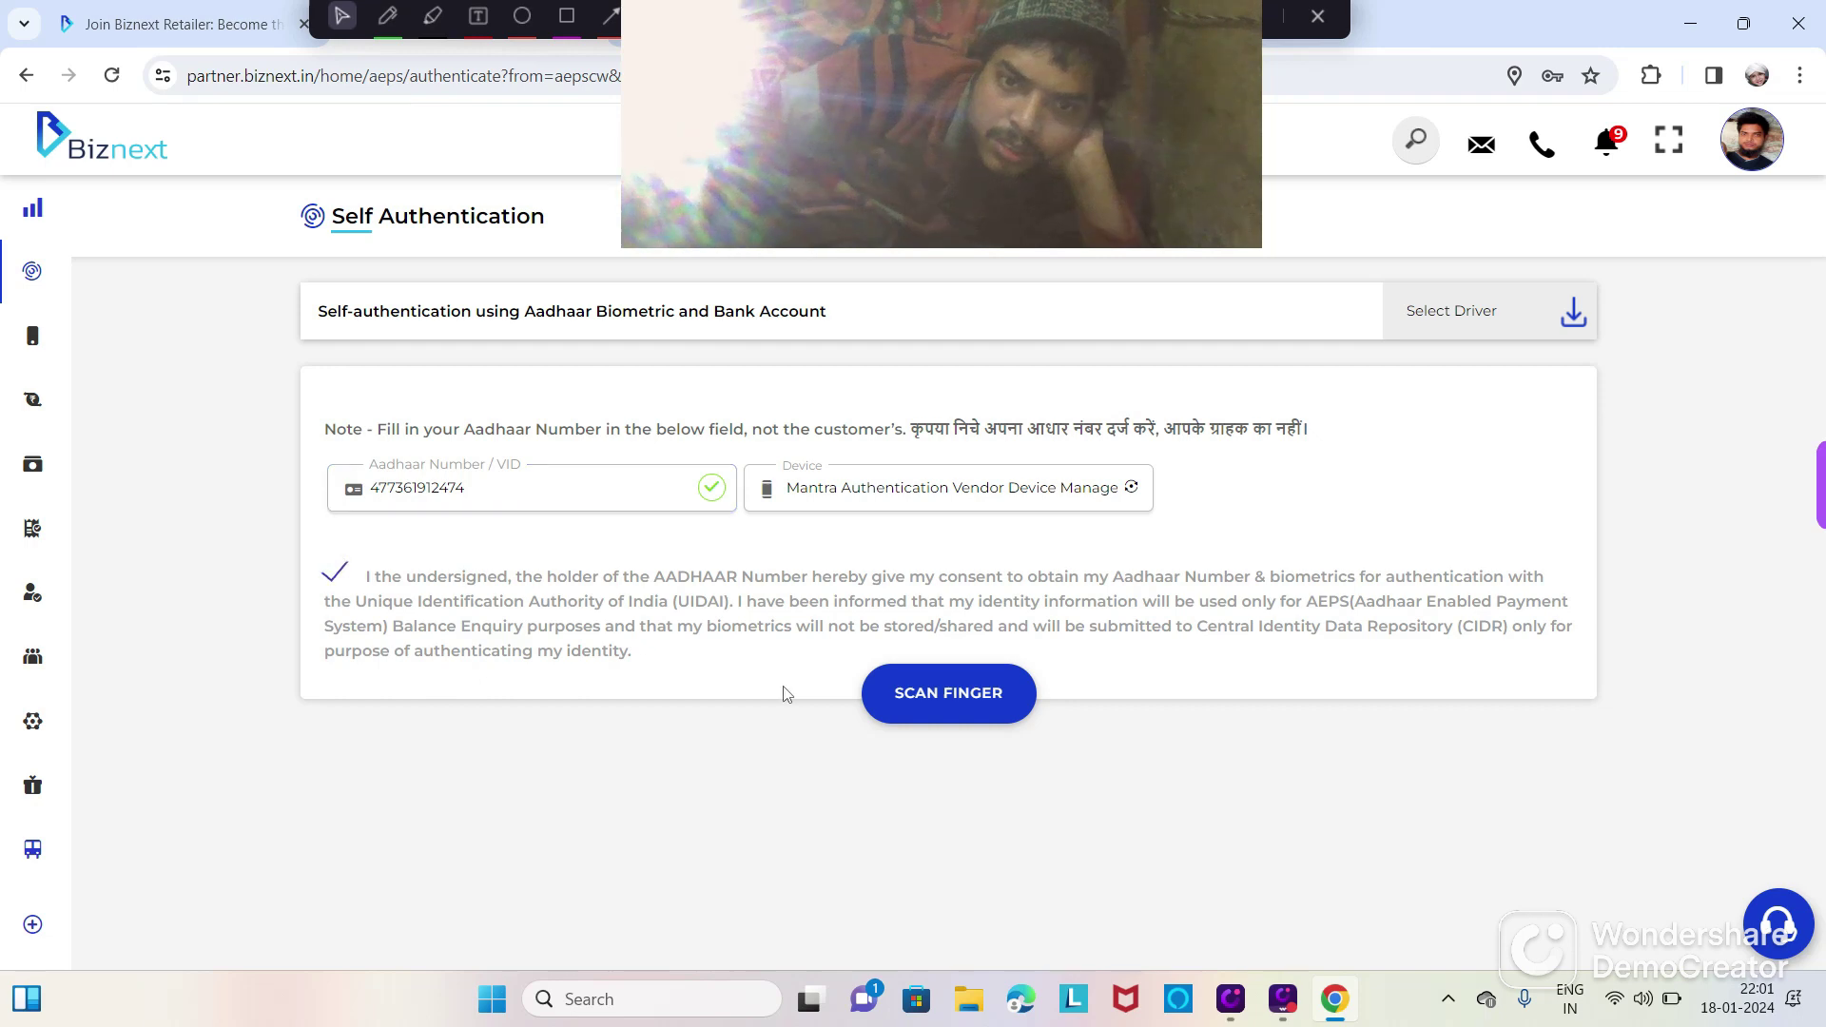
pyautogui.click(927, 706)
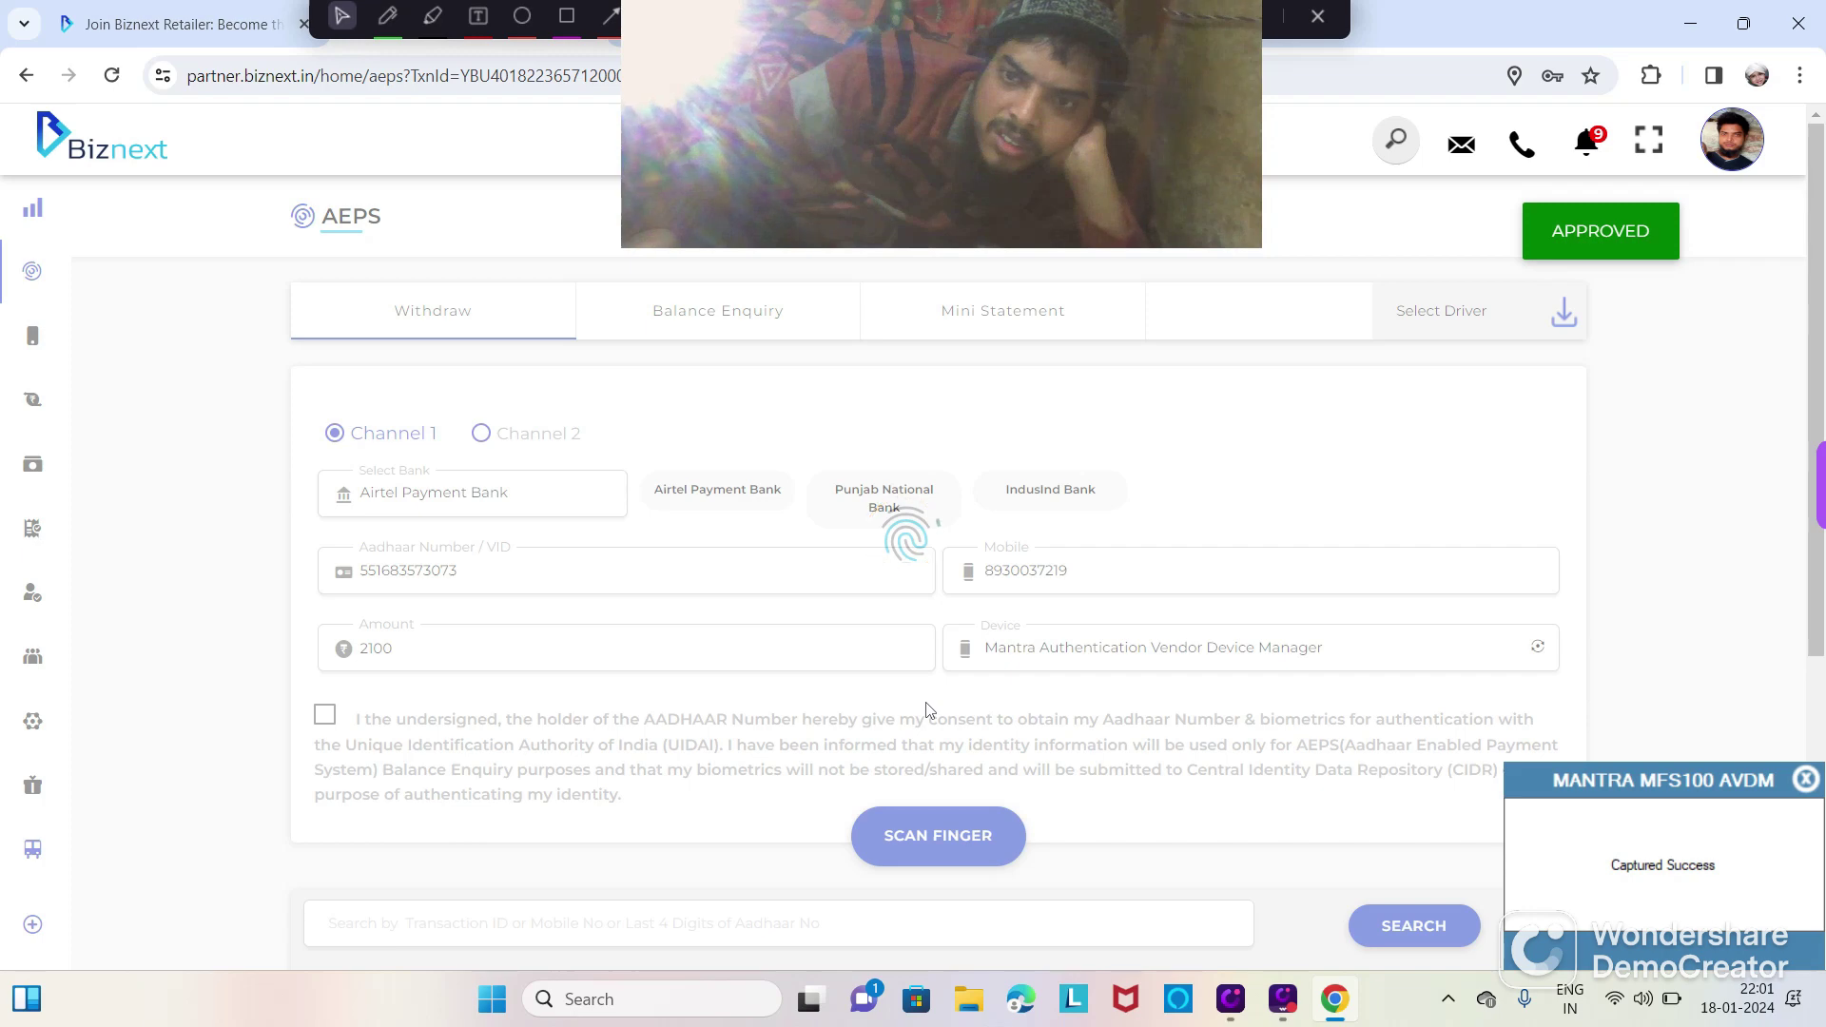
# Step: Scroll the successful 2100 withdrawal receipt and go to the Mini Statement form
pyautogui.scroll(-2, 986, 850)
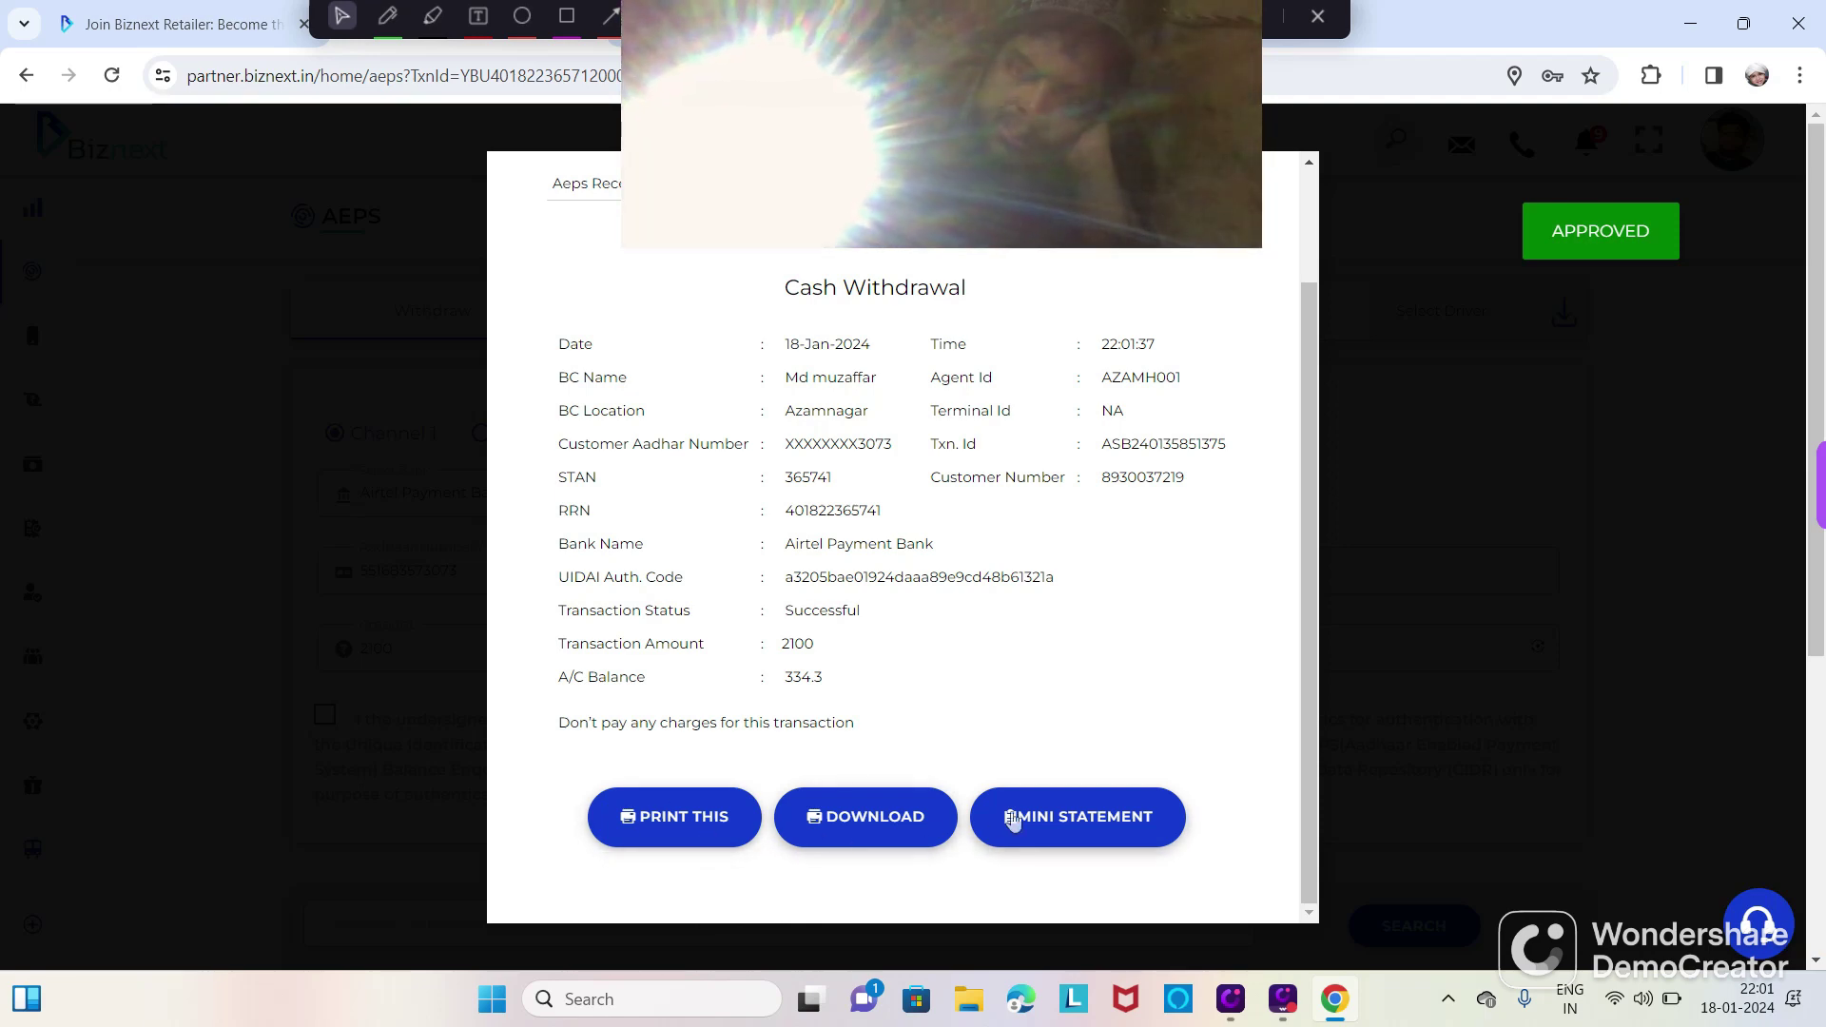
pyautogui.click(1050, 819)
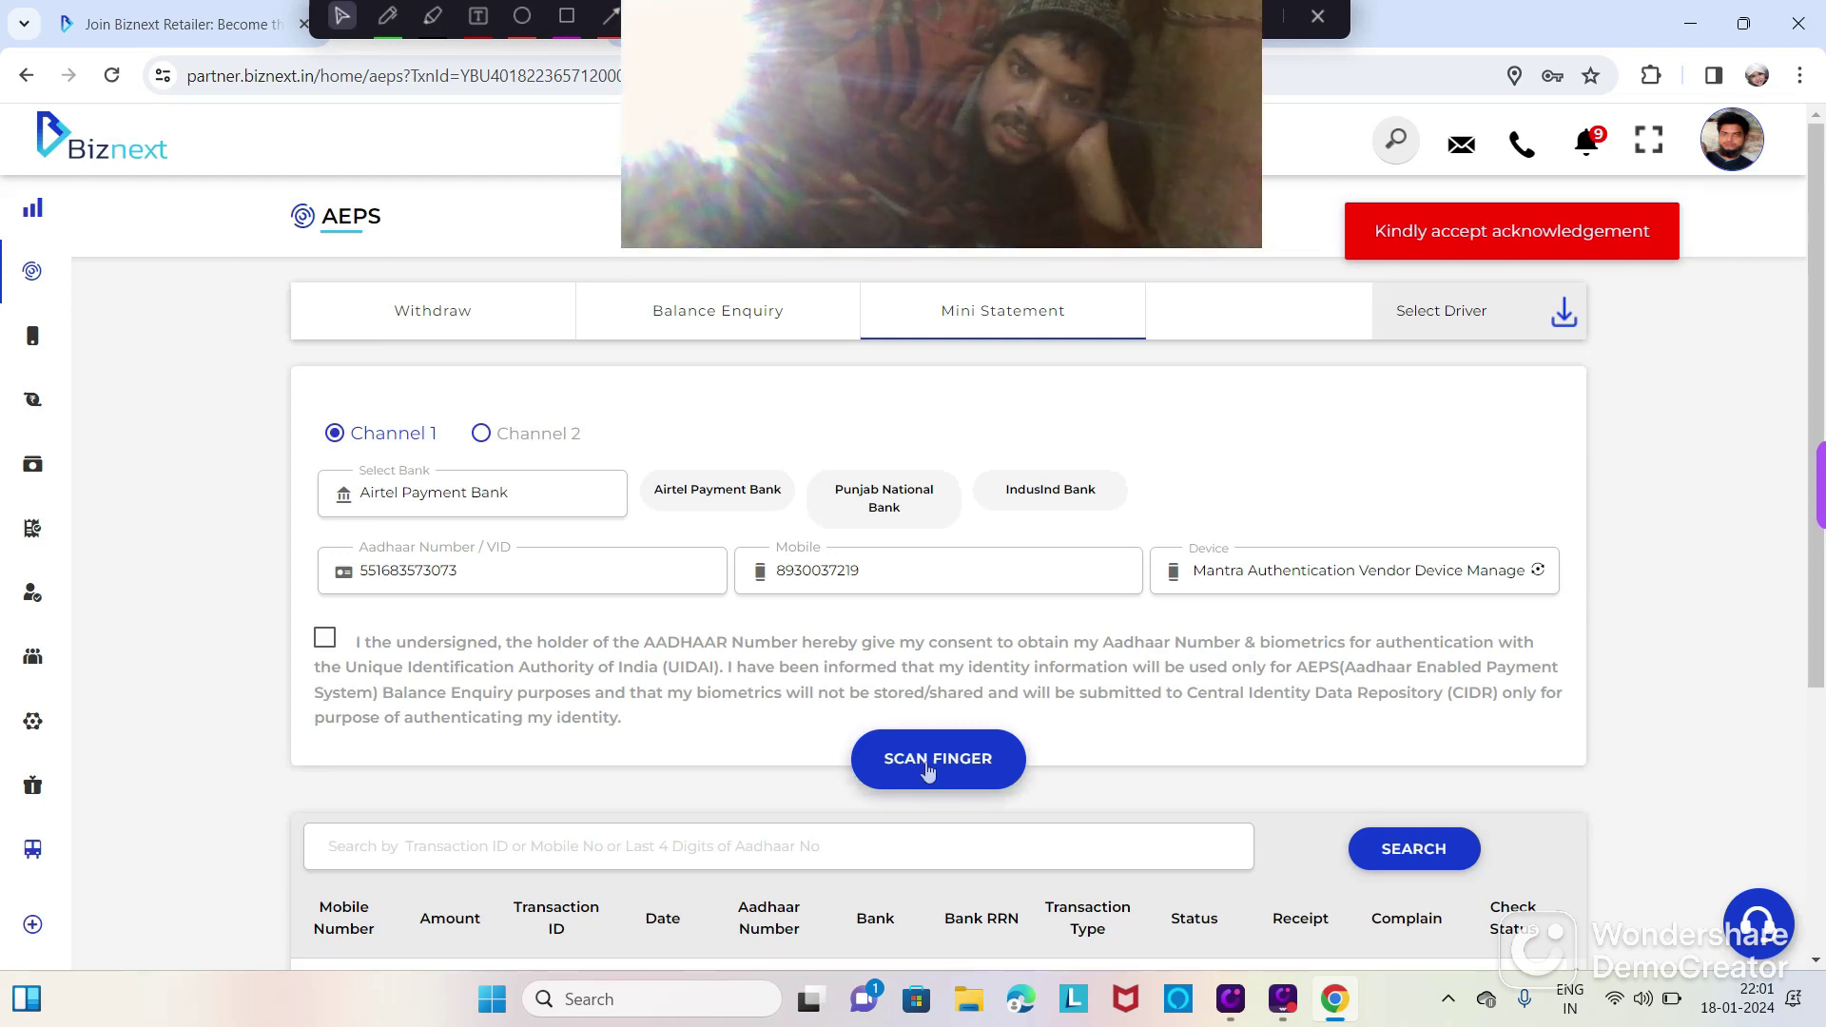
# Step: Accept consent, scan the fingerprint, review the mini statement (balance 334.3), then close it
pyautogui.click(324, 638)
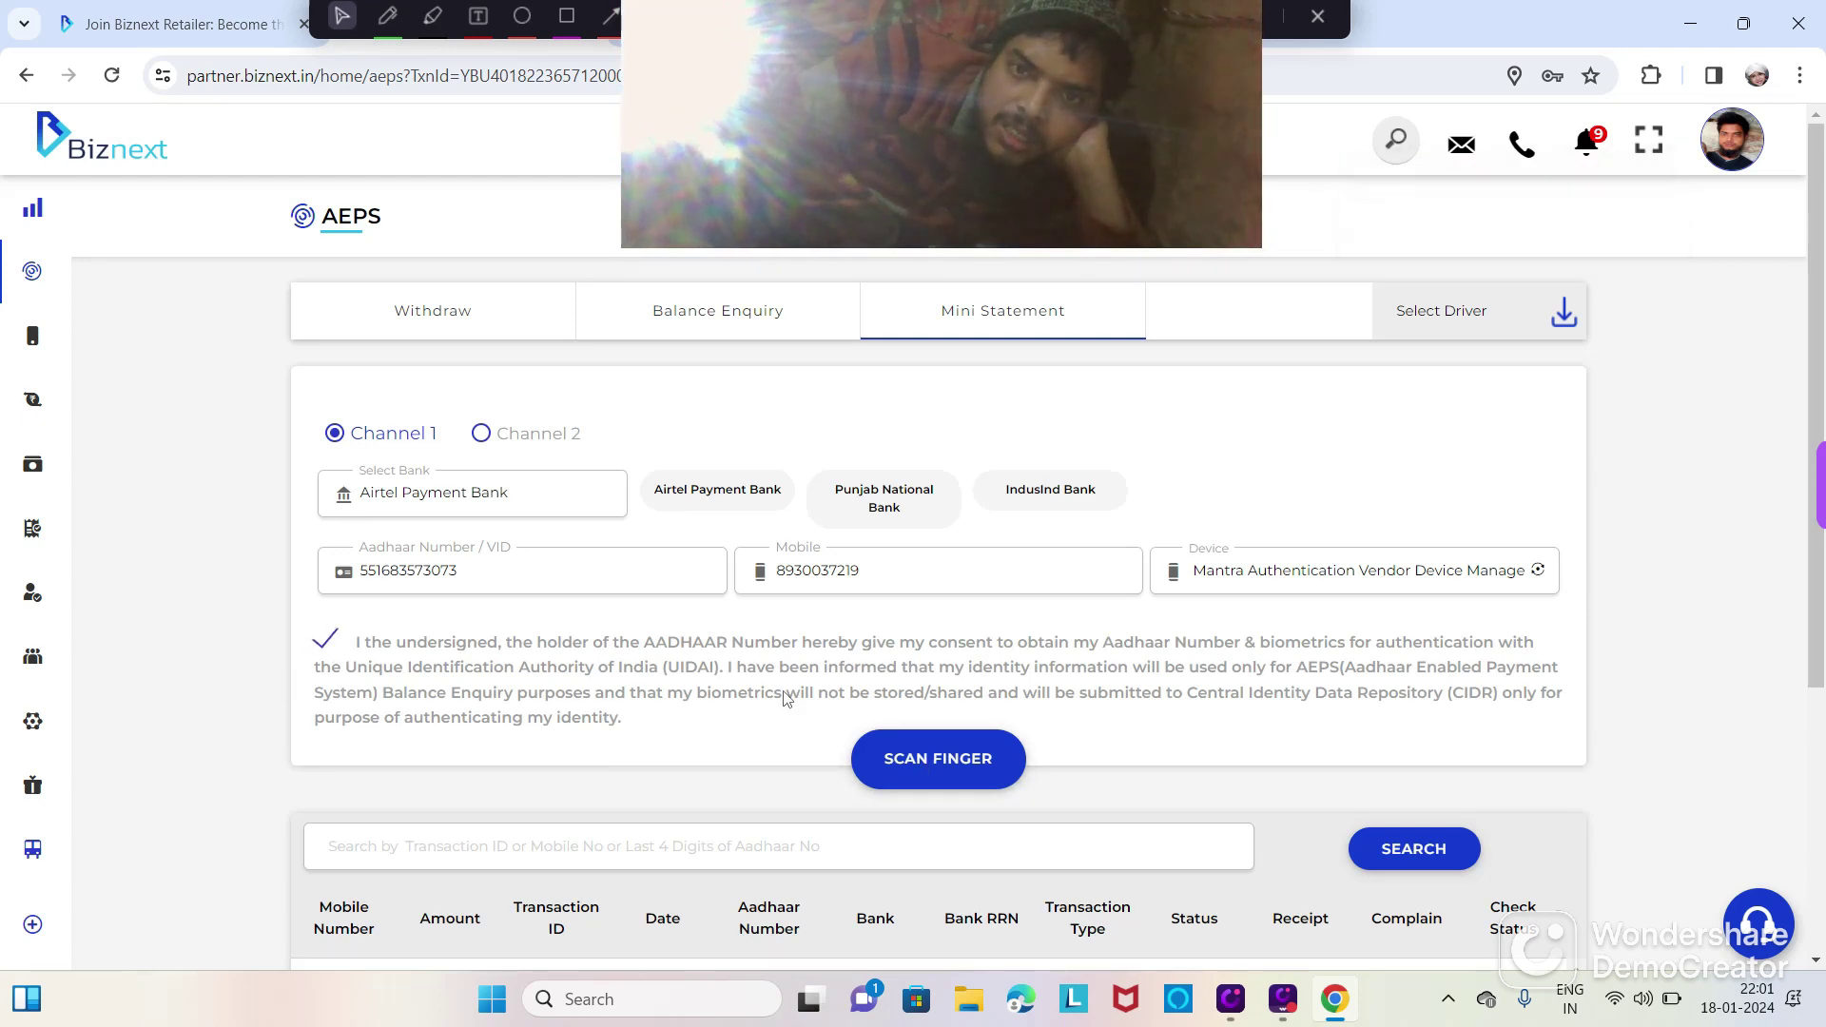
pyautogui.click(916, 761)
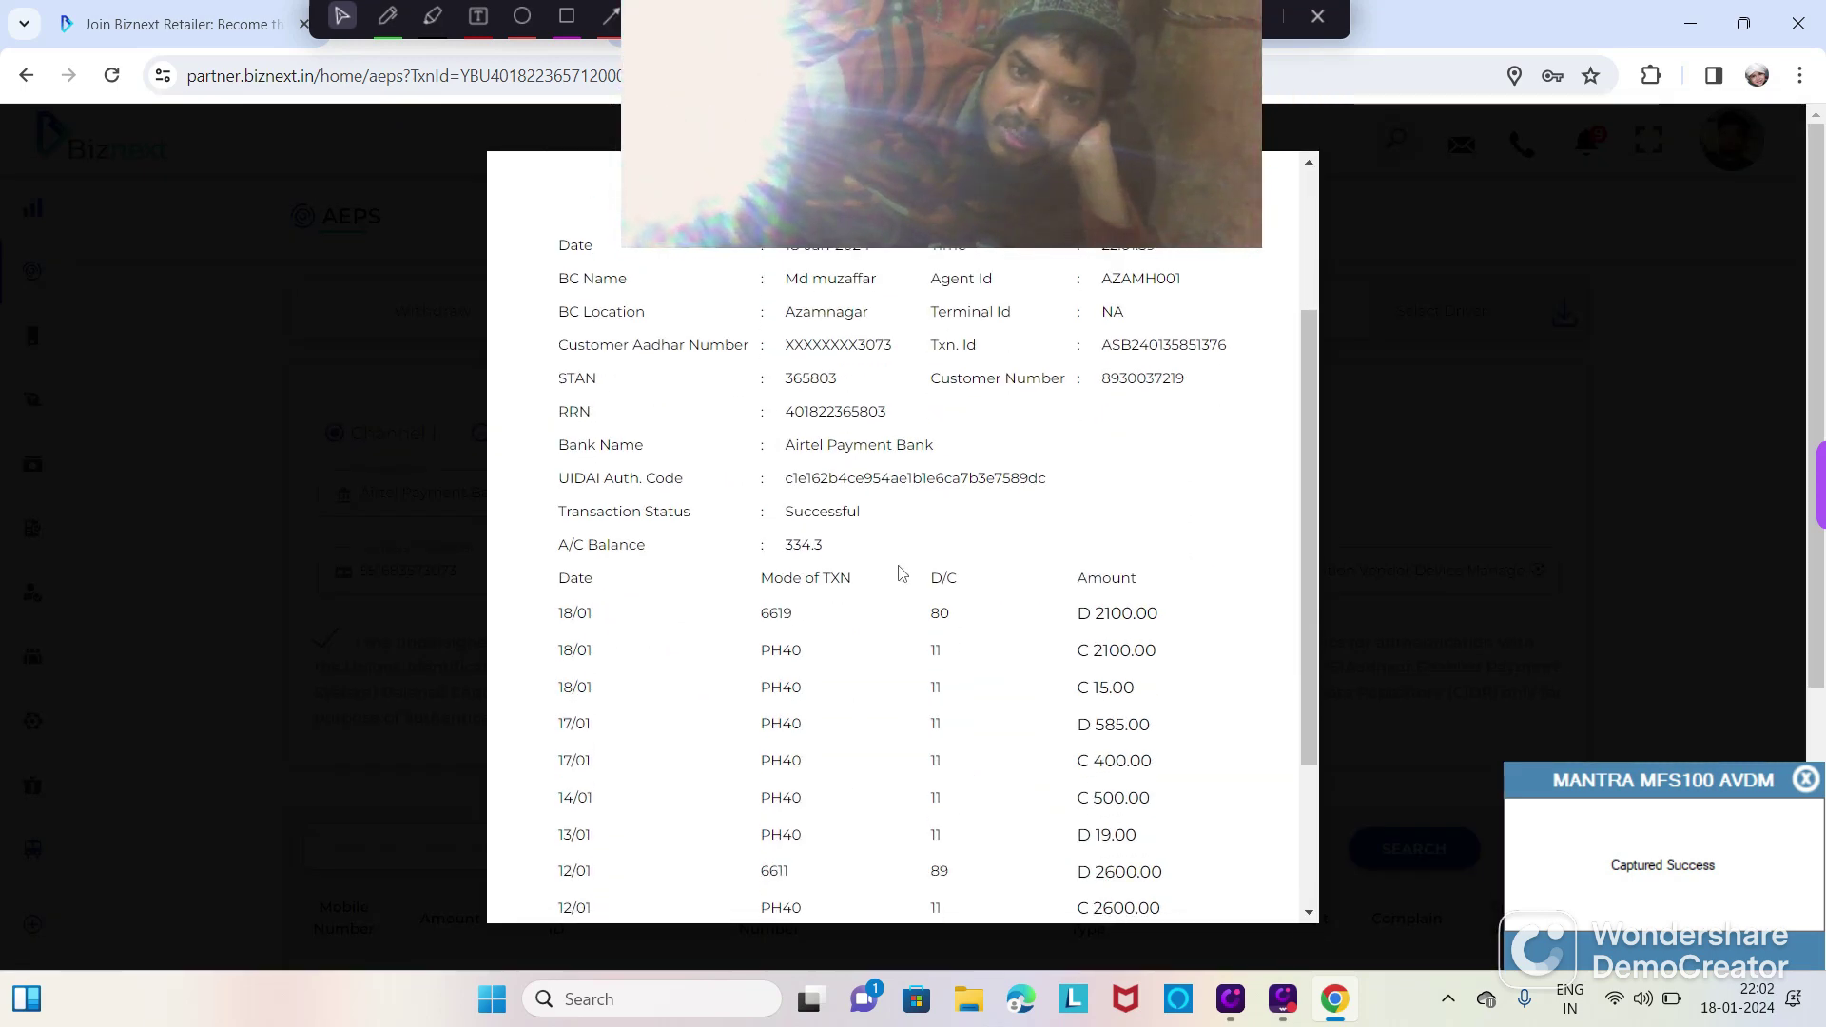
pyautogui.scroll(4, 856, 580)
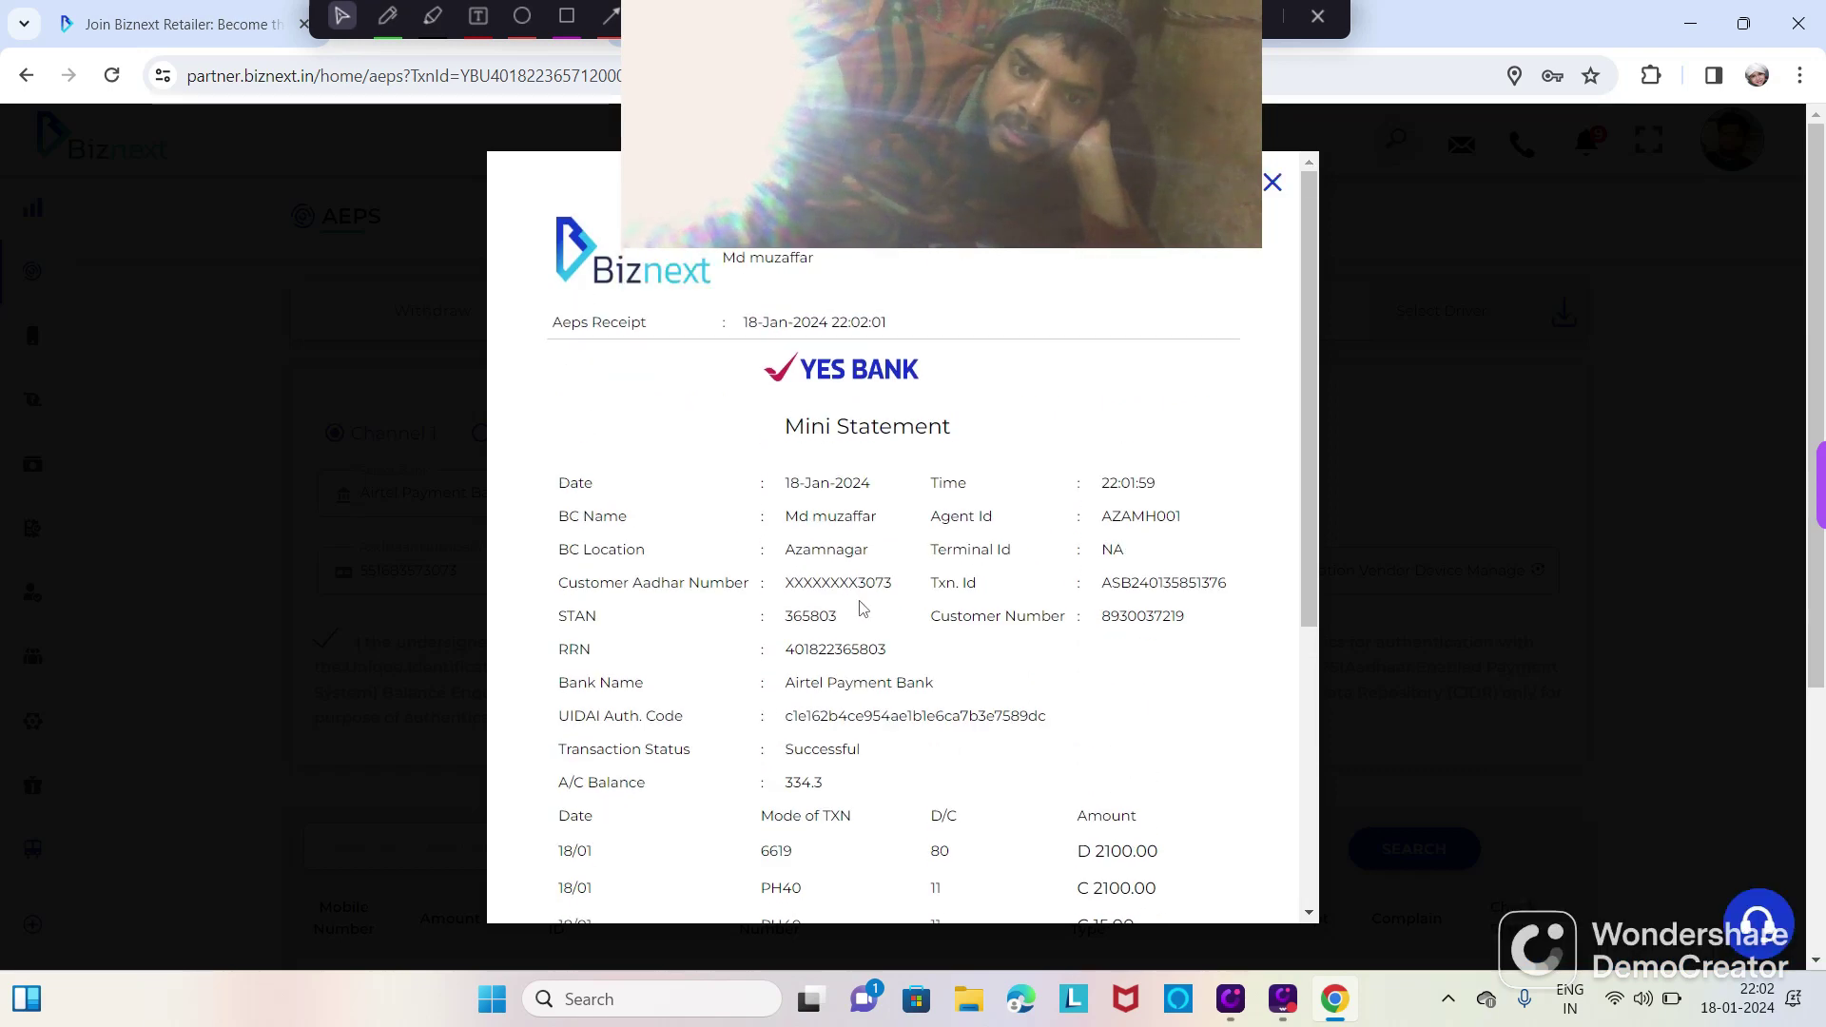
pyautogui.scroll(-5, 862, 627)
pyautogui.scroll(2, 863, 652)
pyautogui.moveTo(775, 76); pyautogui.dragTo(357, 148)
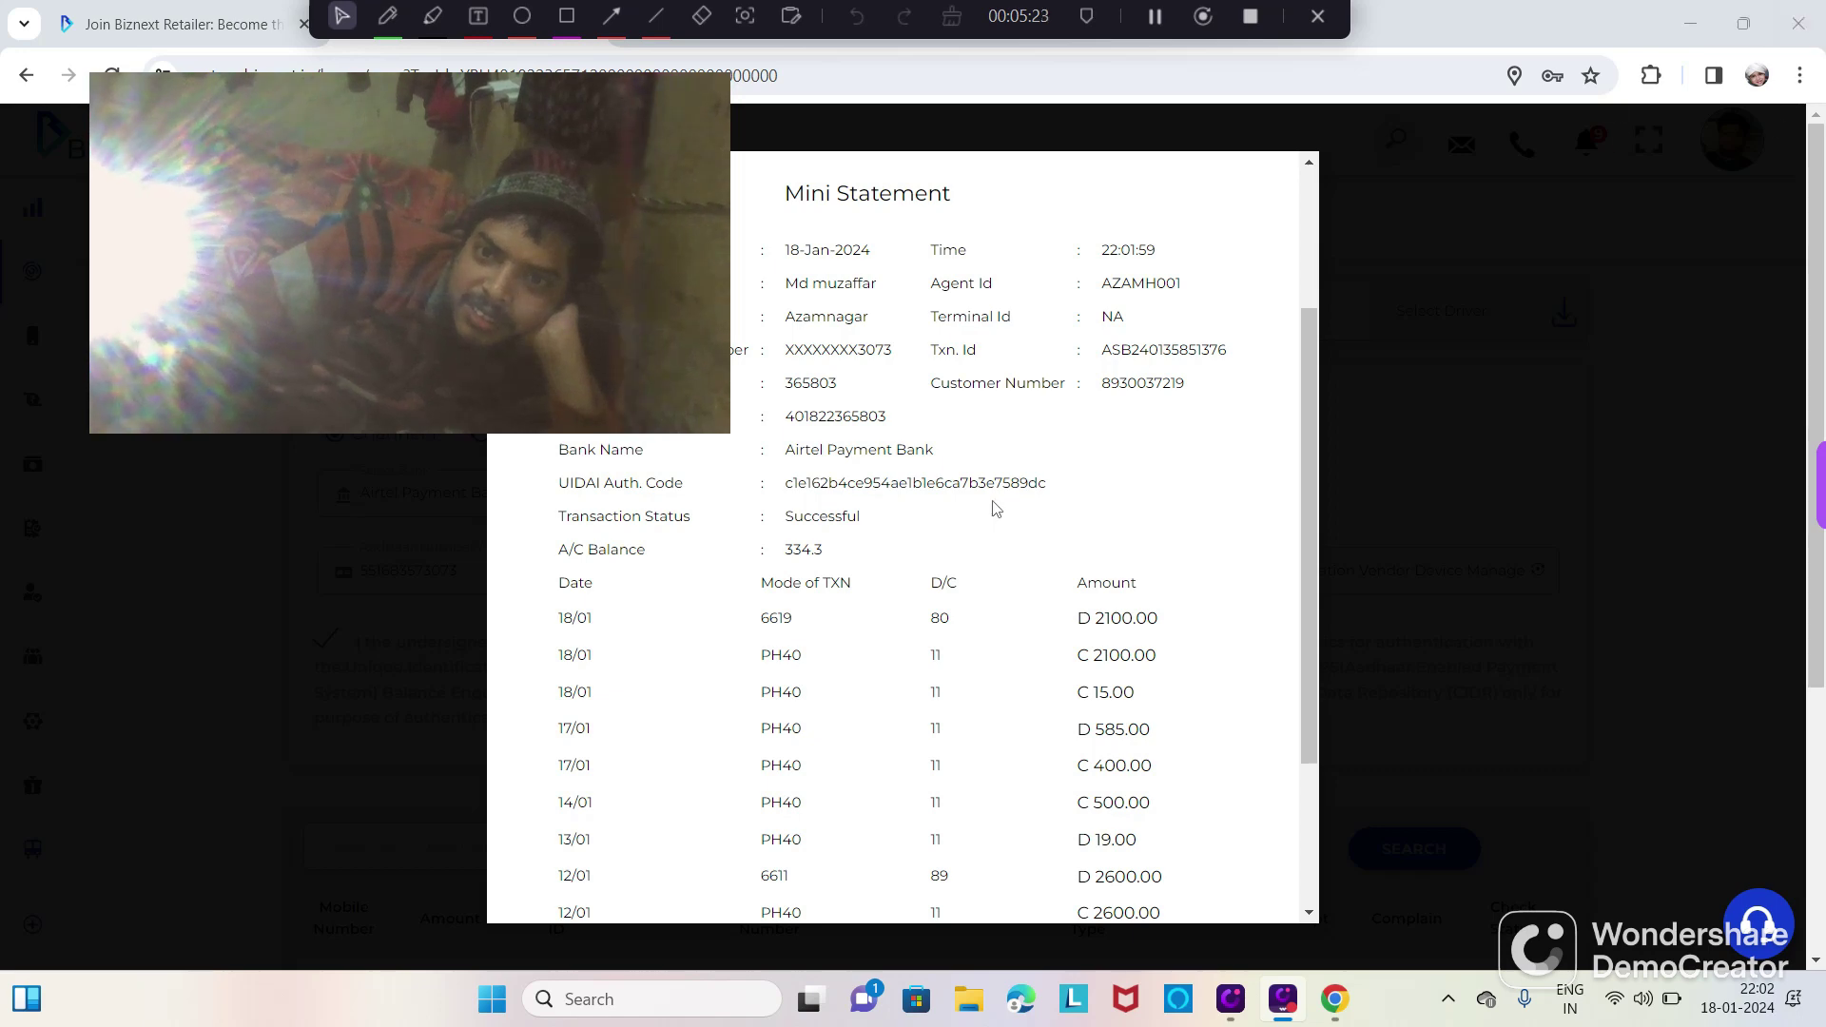
pyautogui.scroll(3, 1312, 264)
pyautogui.click(1271, 183)
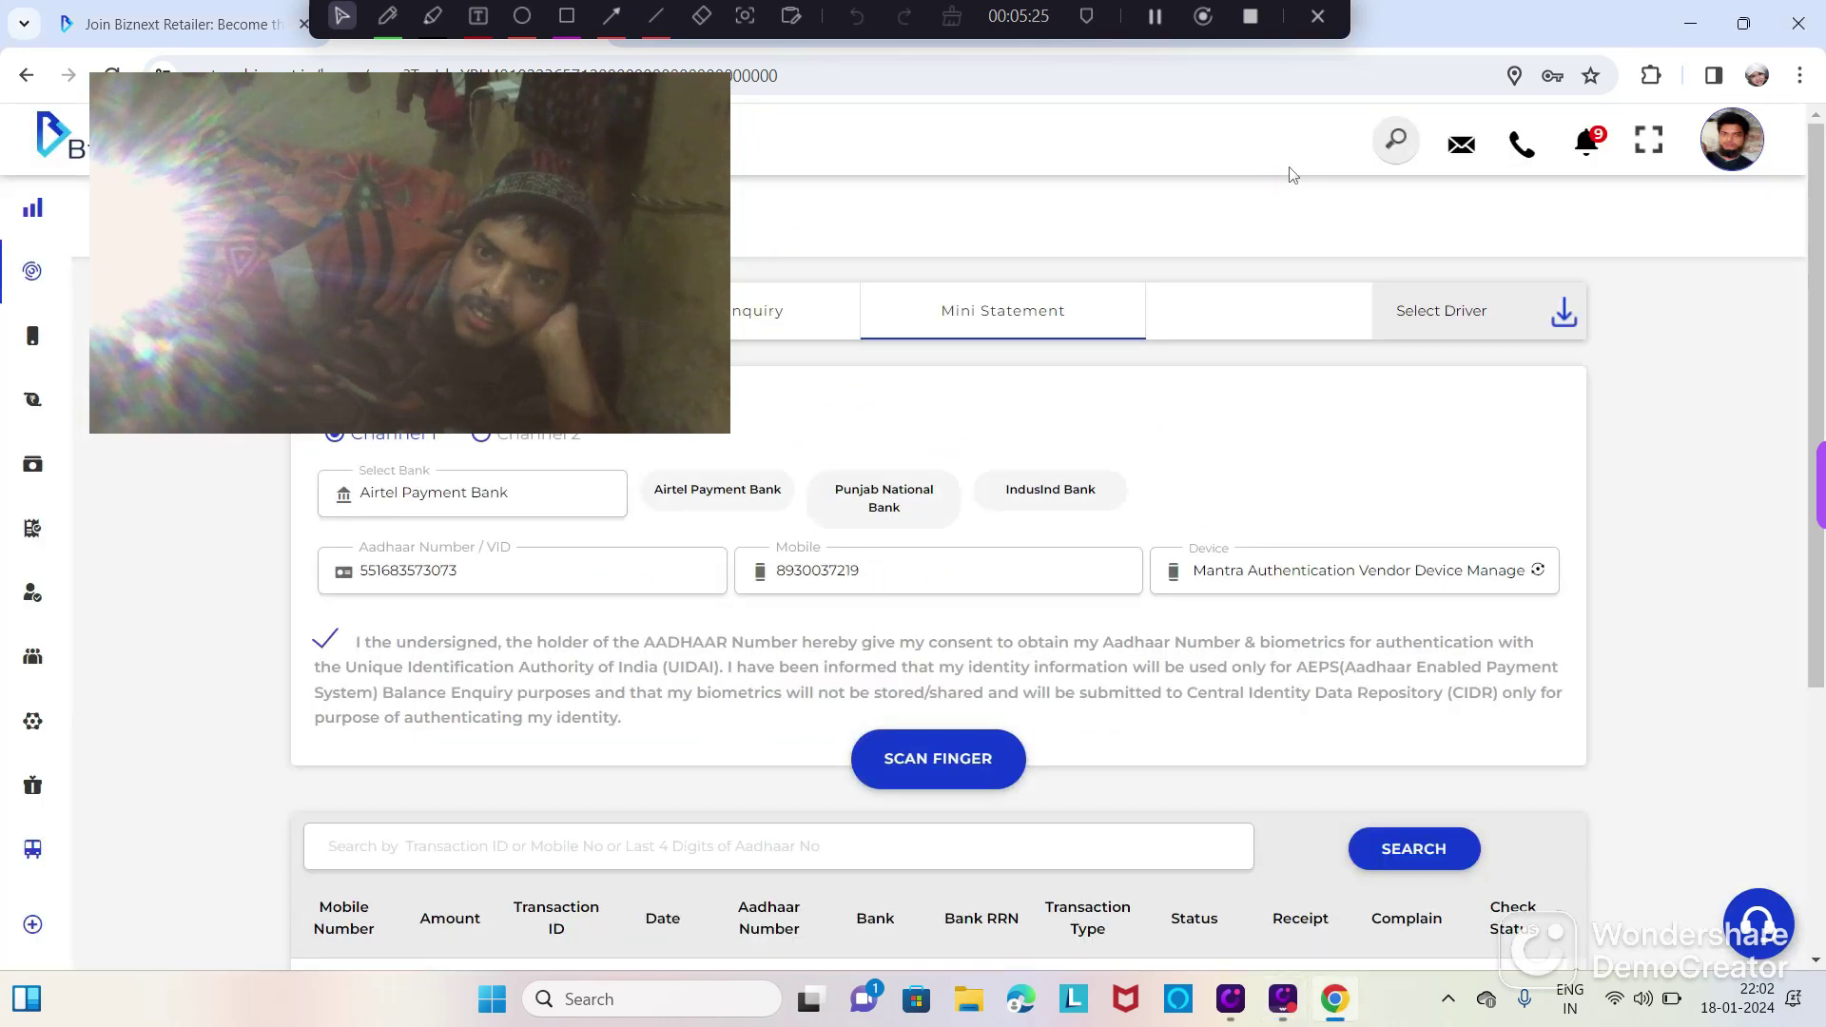
# Step: Scroll down to review the AEPS transaction history table
pyautogui.moveTo(647, 251); pyautogui.dragTo(1548, 184)
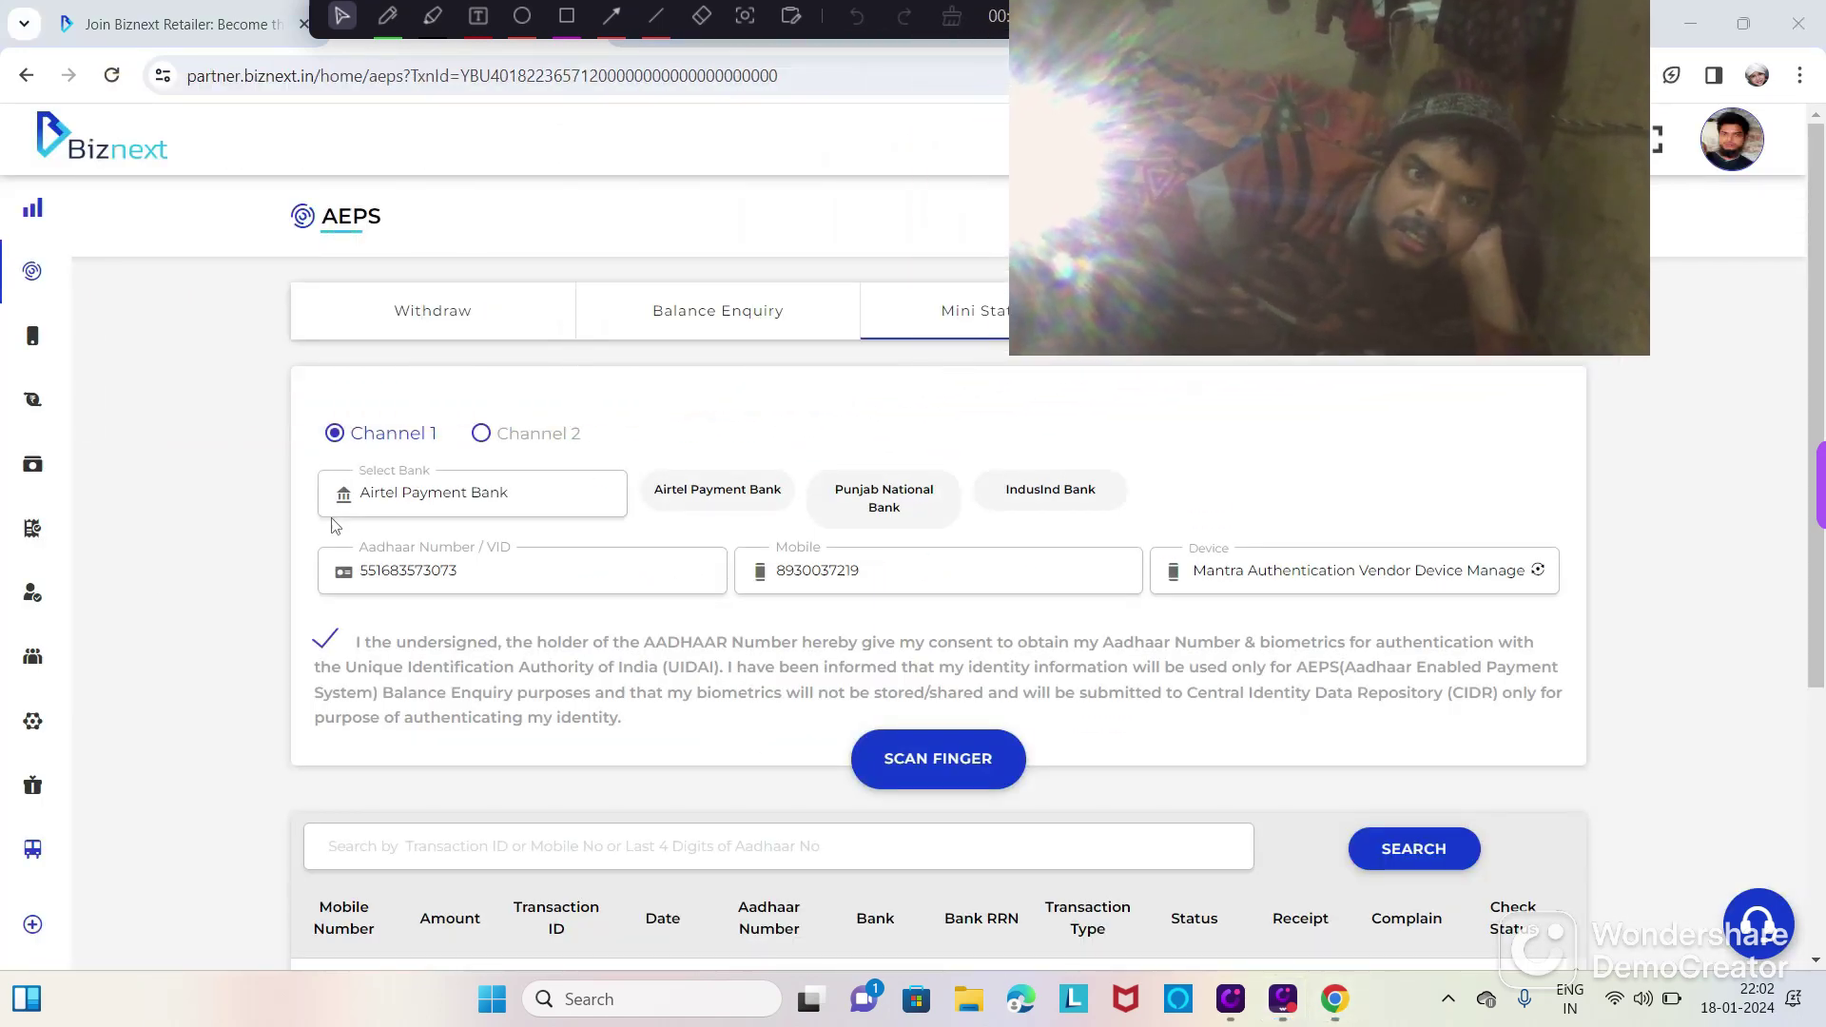
pyautogui.scroll(-1, 71, 485)
pyautogui.scroll(-4, 71, 485)
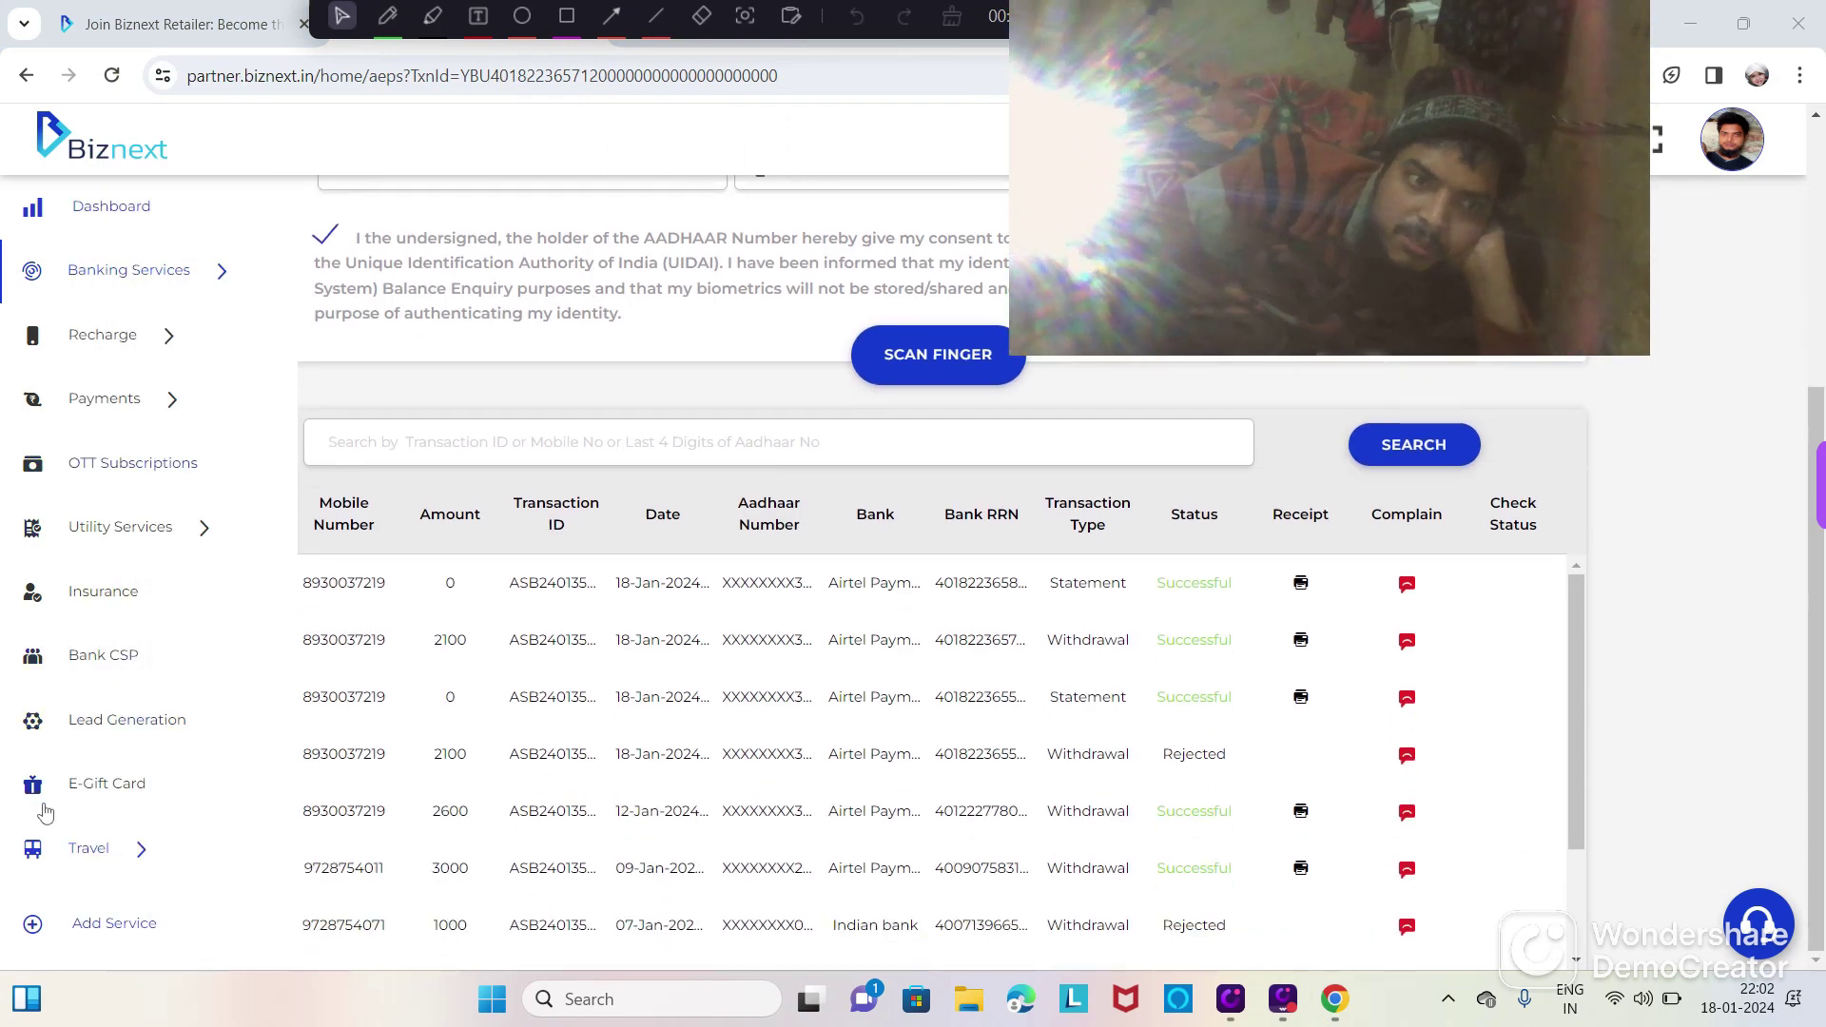
# Step: Open the Travel > IRCTC page to see the Approved agent status and past ticket bookings
pyautogui.click(86, 848)
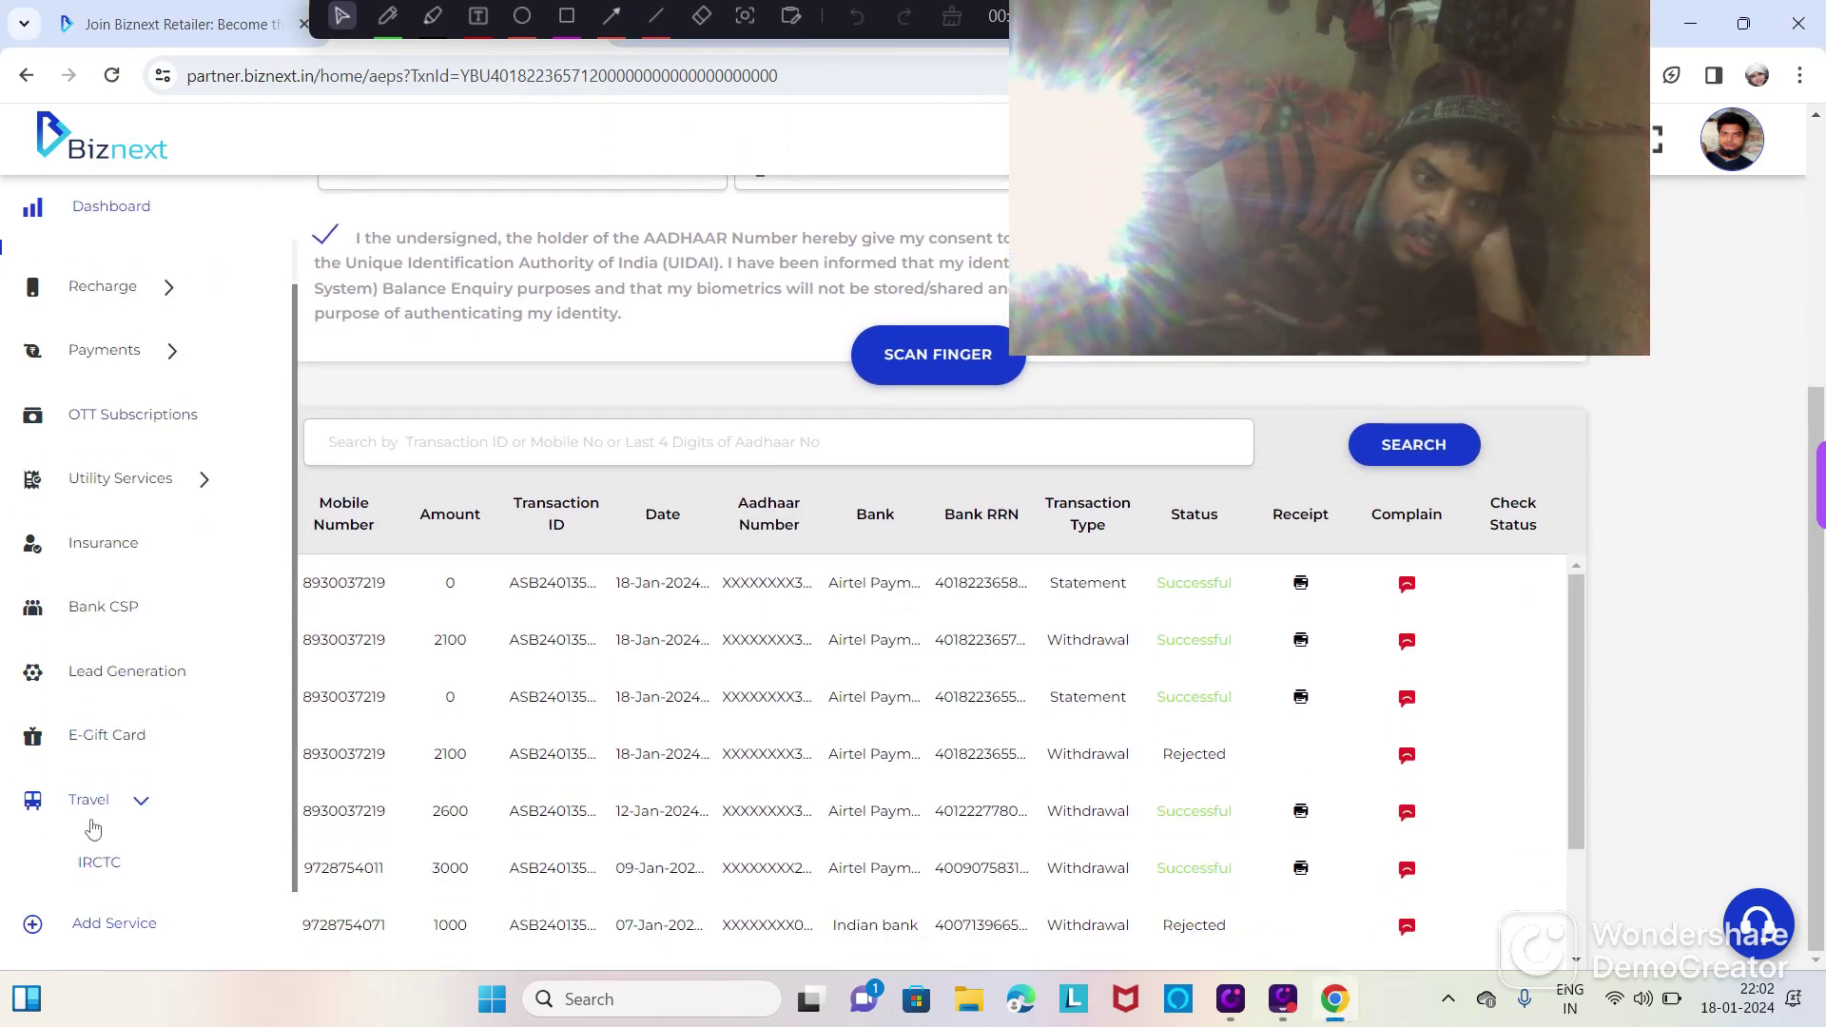
pyautogui.click(96, 865)
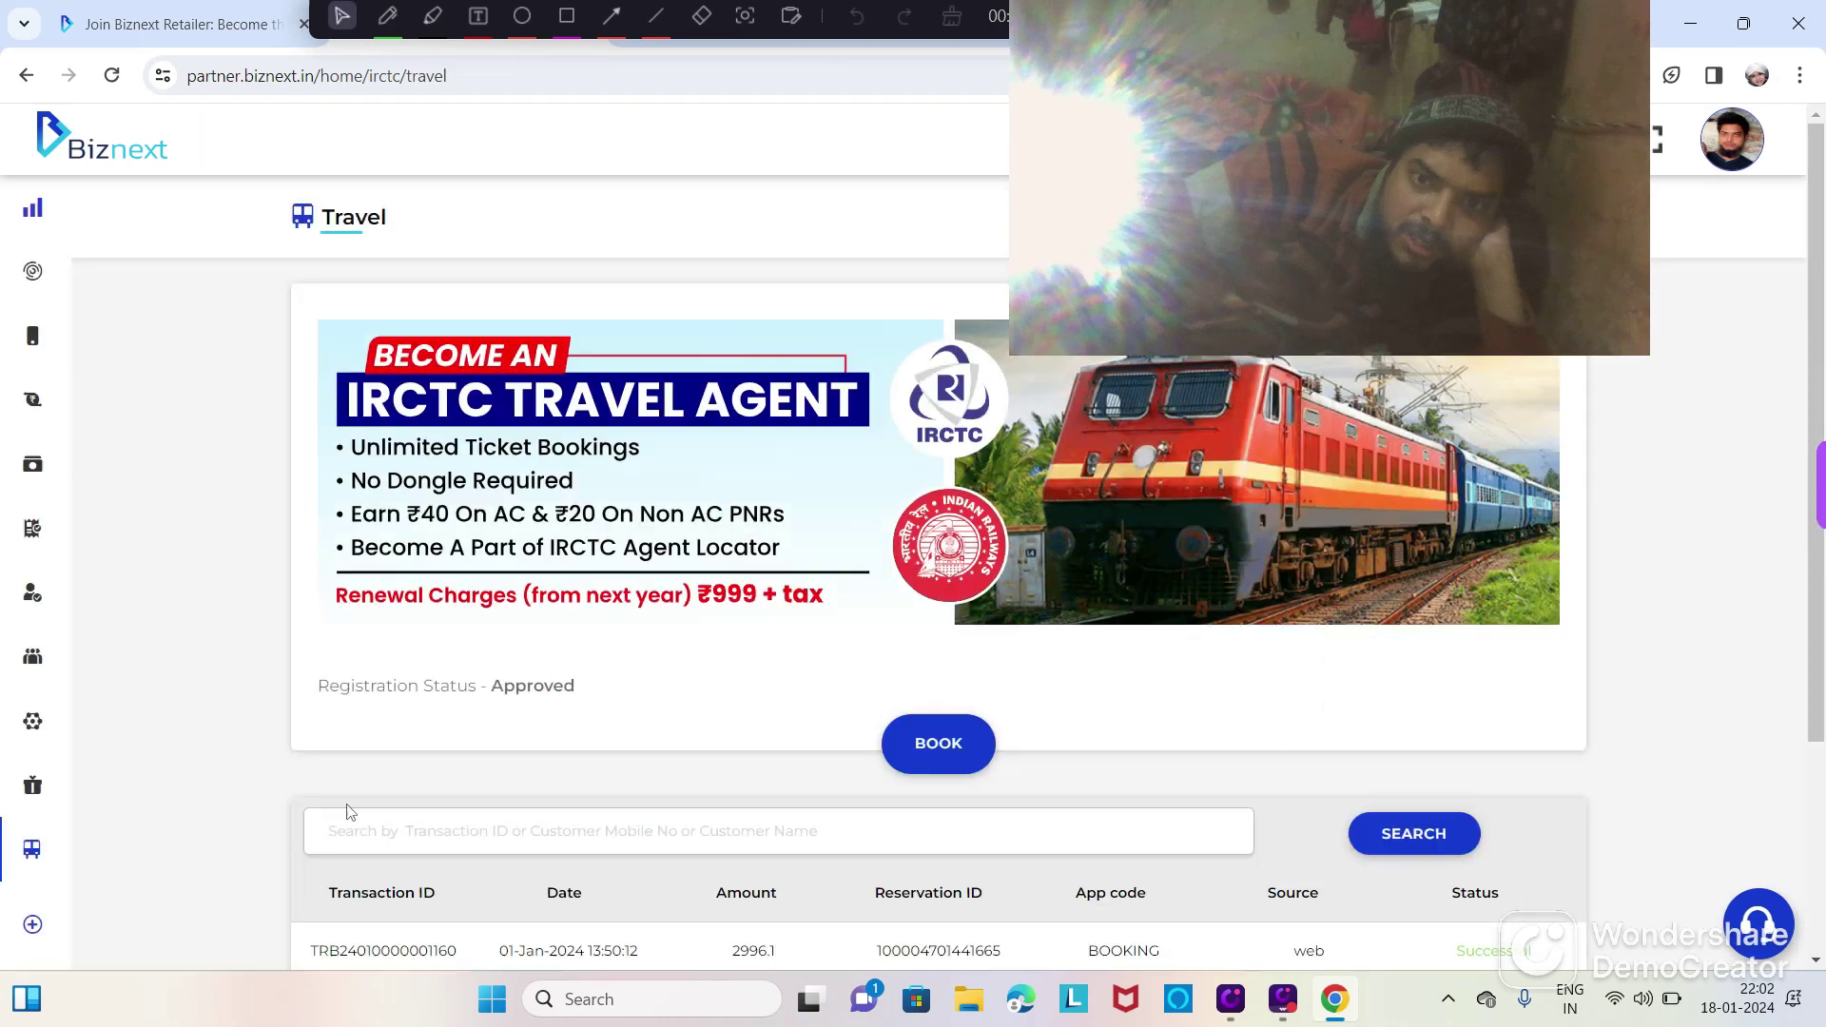
pyautogui.scroll(-3, 463, 786)
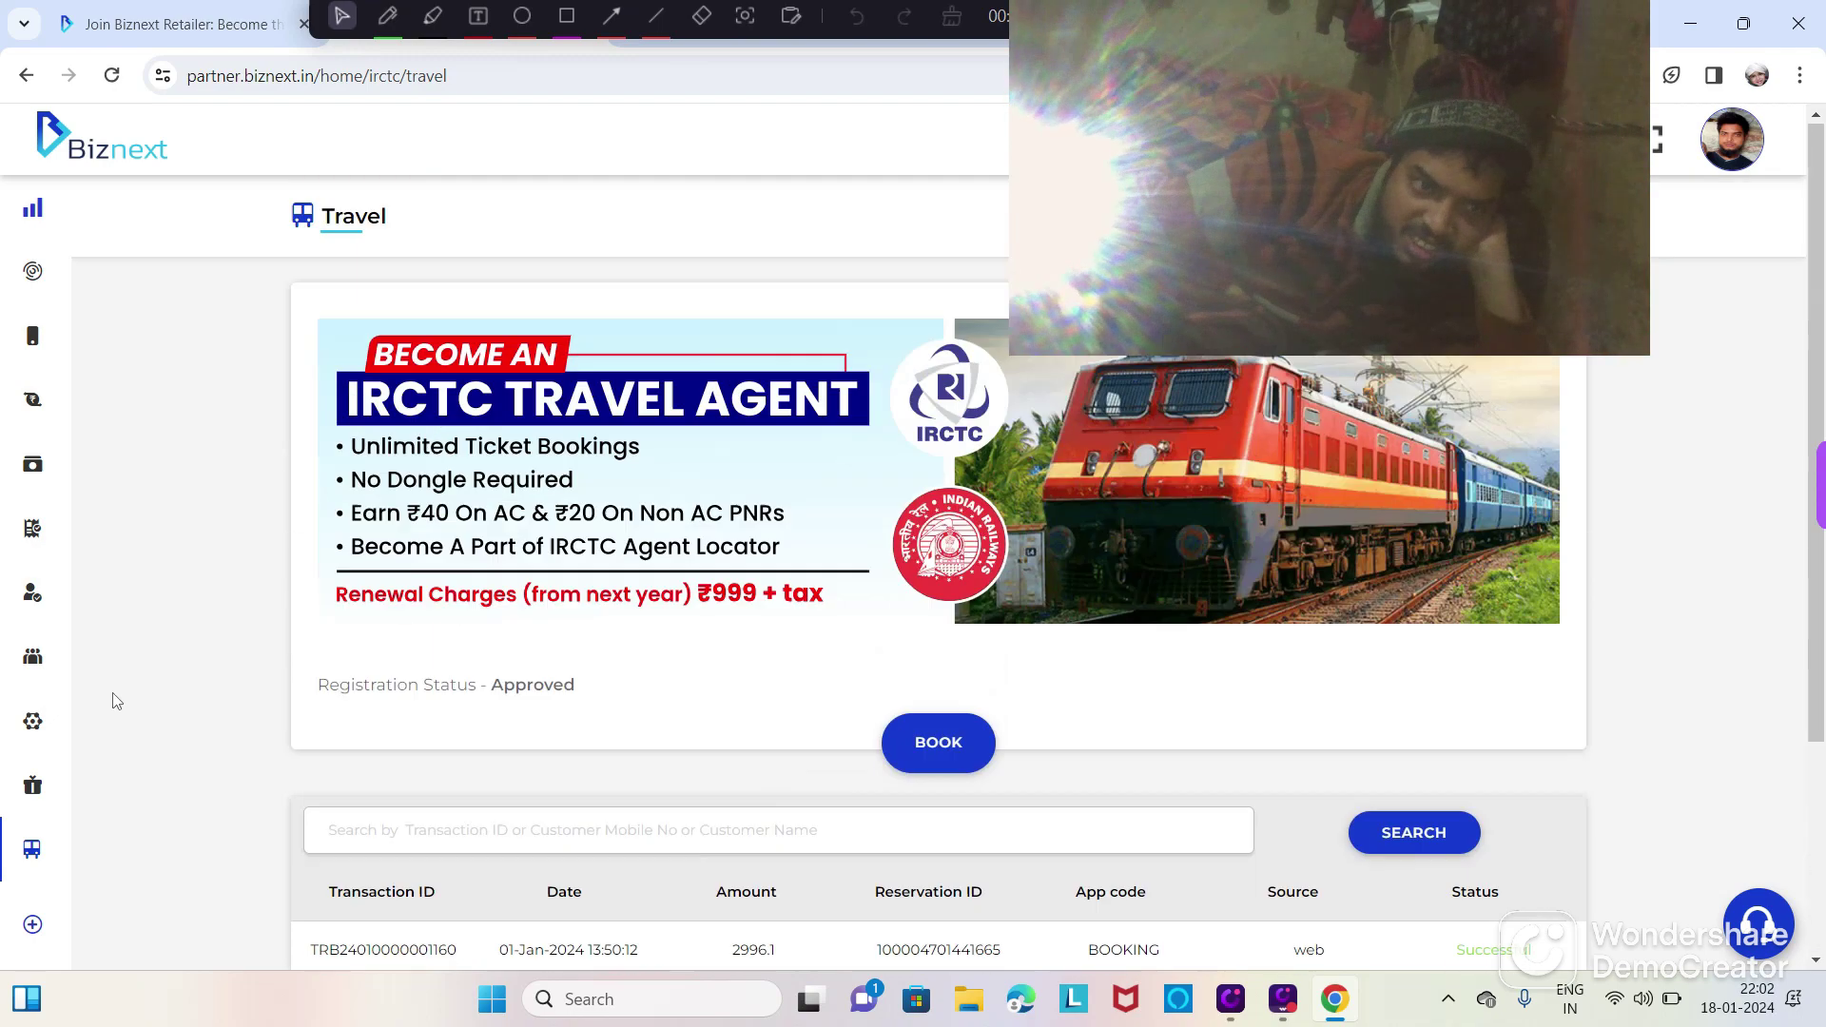
pyautogui.moveTo(43, 849)
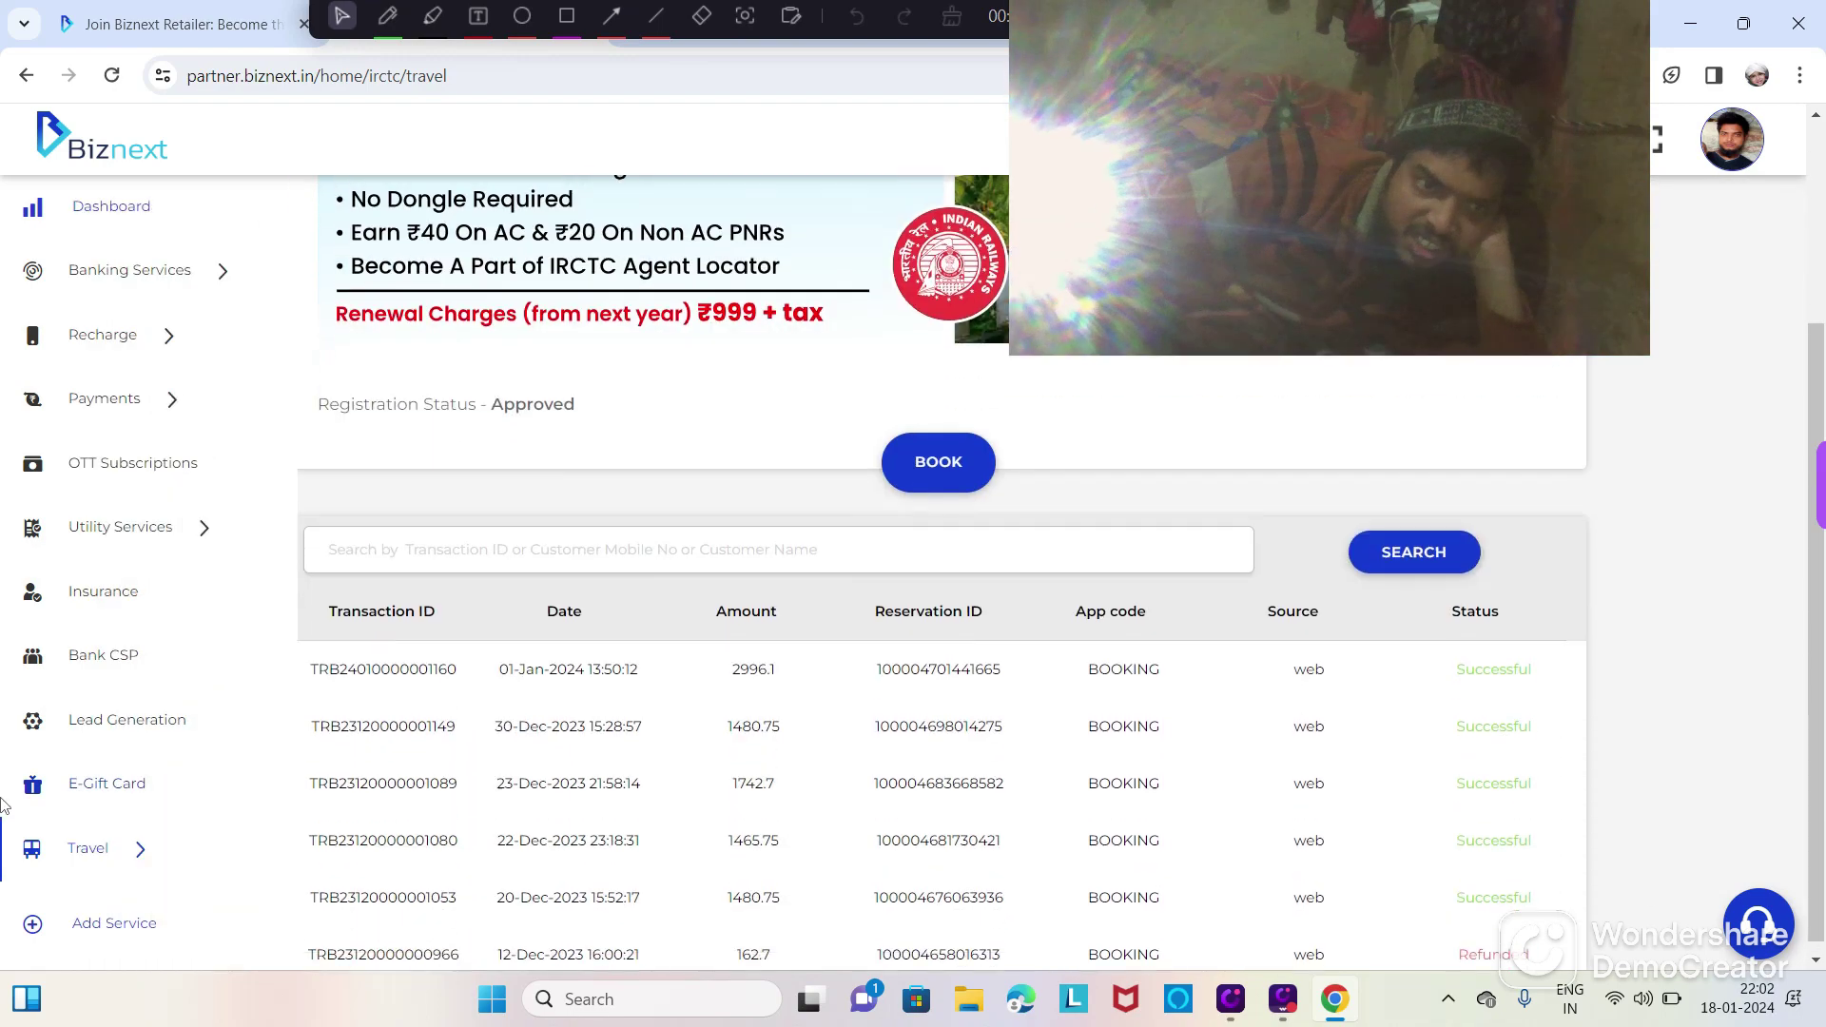
pyautogui.scroll(3, 89, 782)
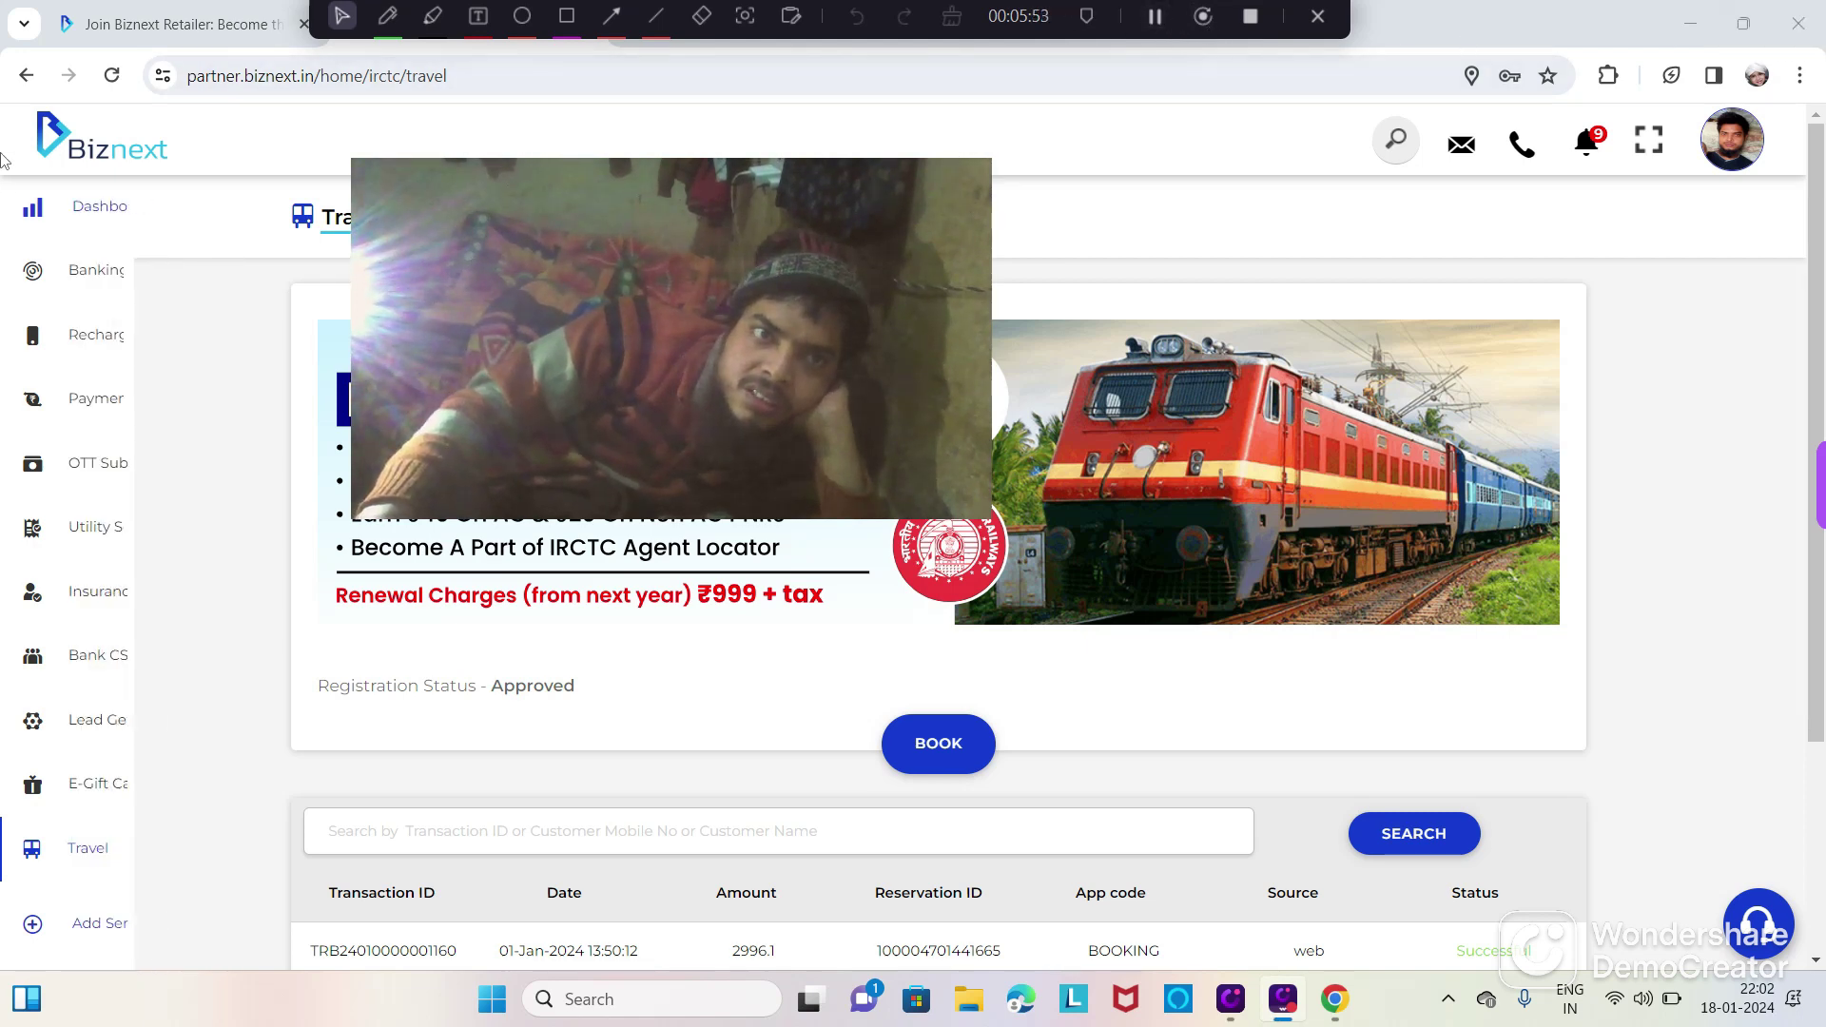
# Step: Go back through the AEPS pages, dashboard and login to the partner.biznext.in/signup page
pyautogui.click(26, 75)
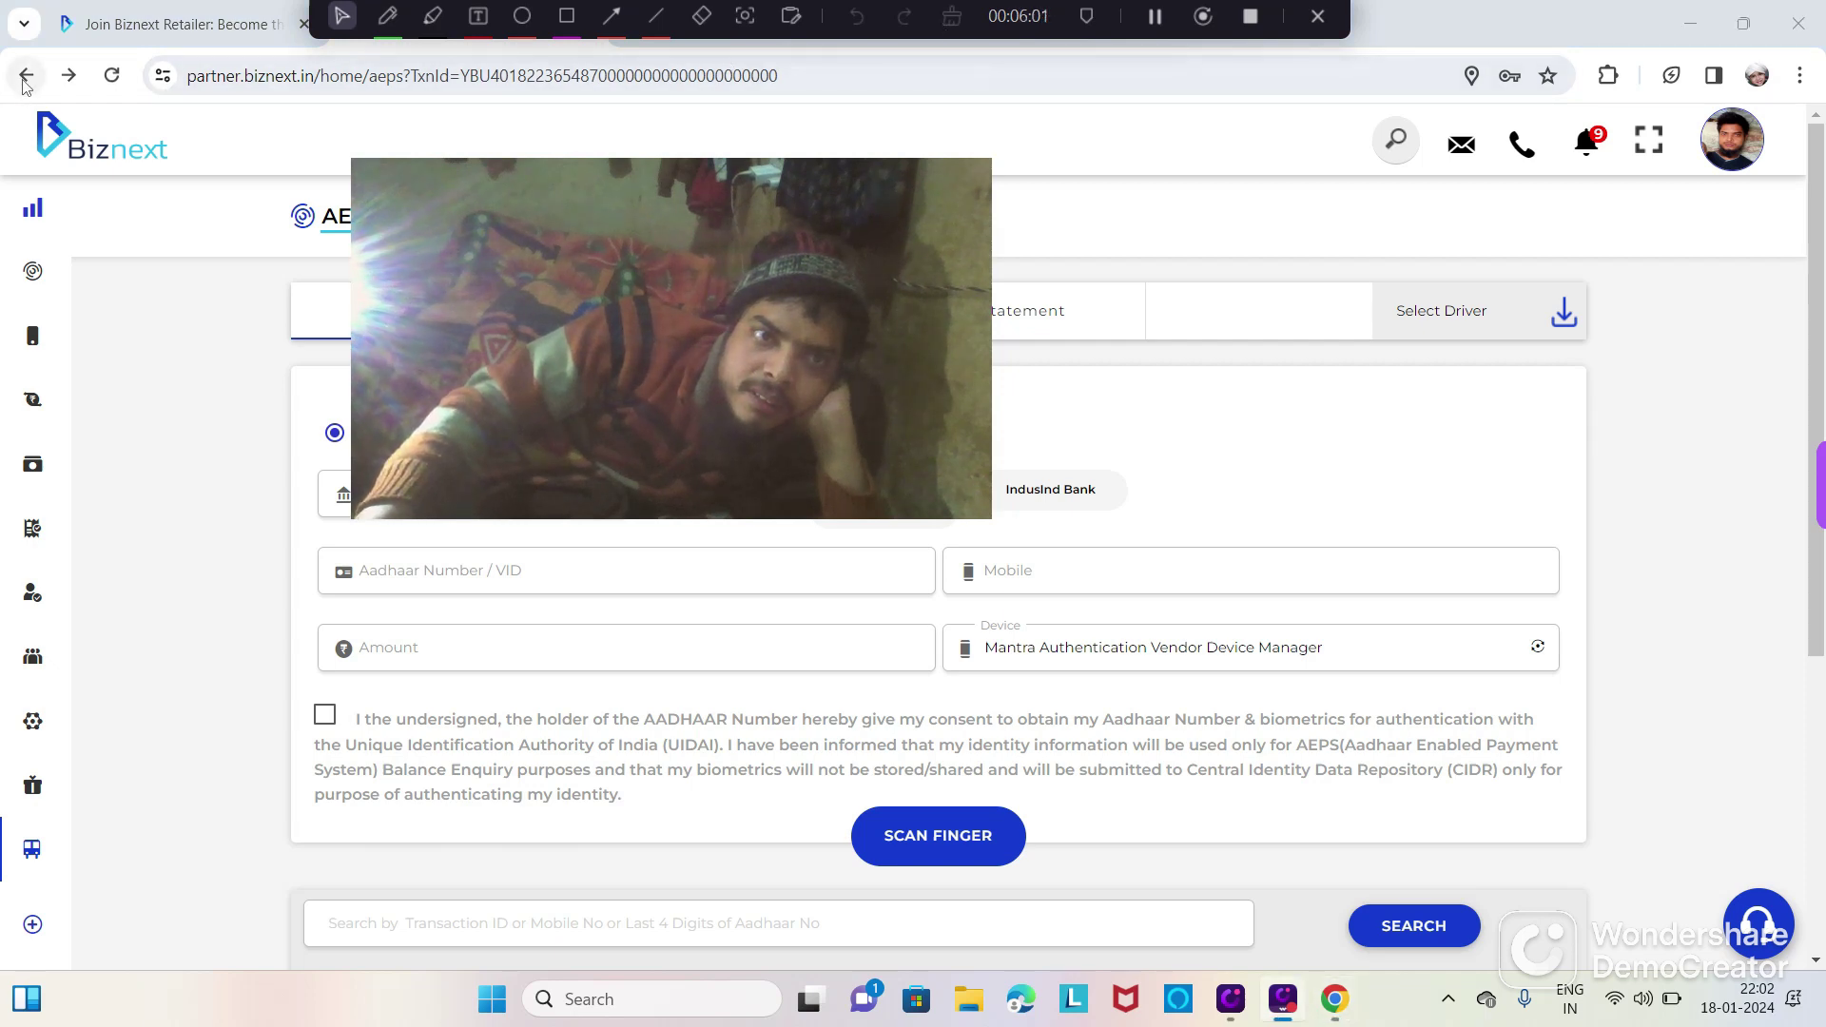
pyautogui.click(27, 76)
pyautogui.click(26, 82)
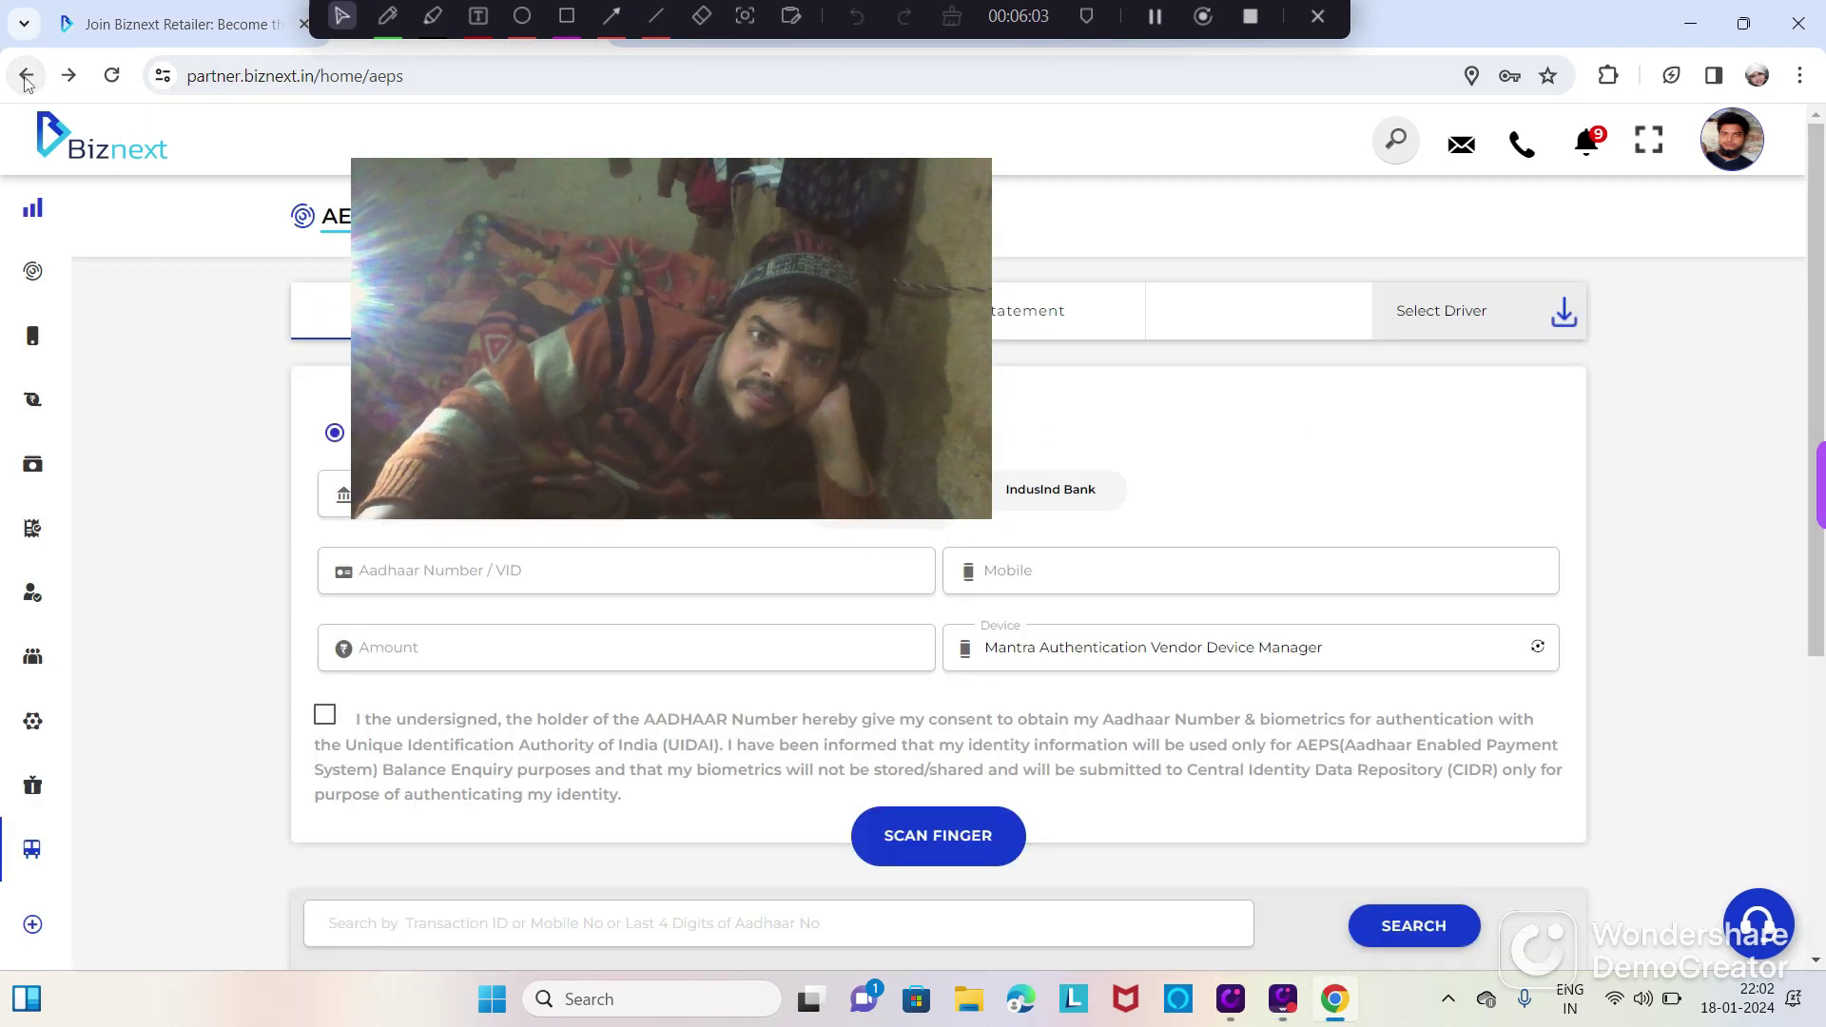
pyautogui.click(27, 82)
pyautogui.click(27, 82)
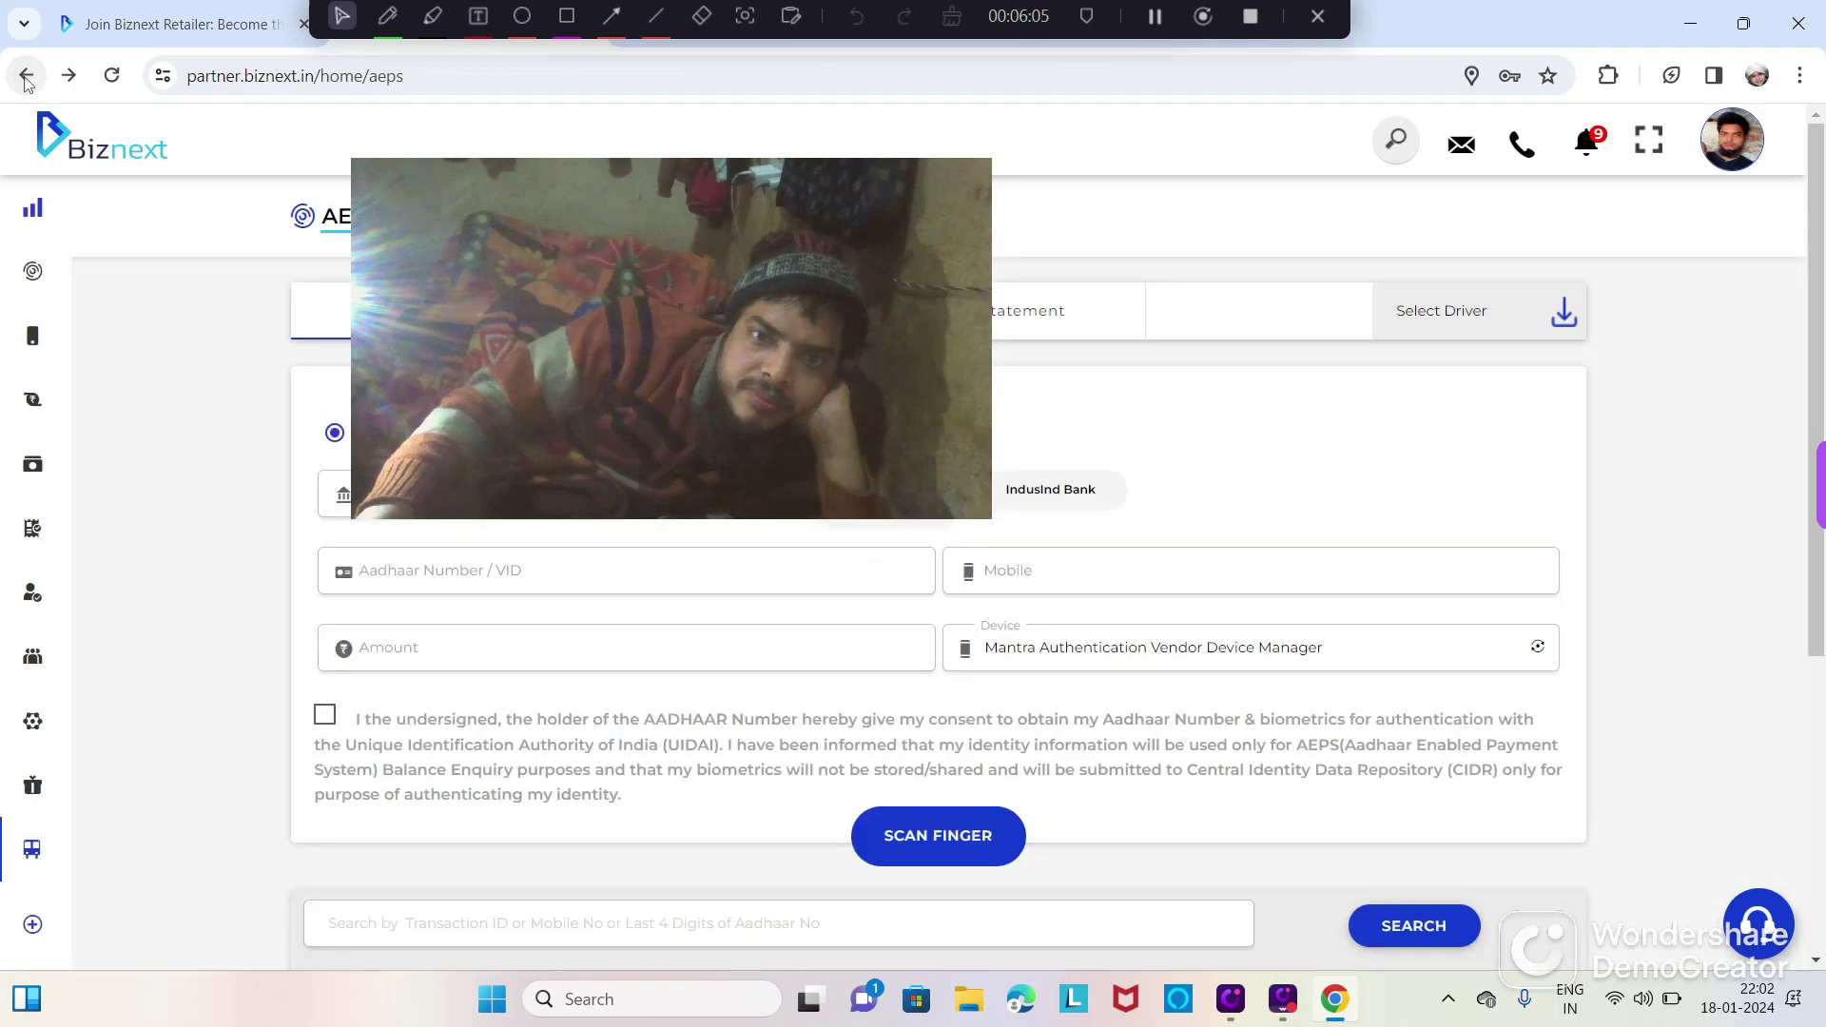
pyautogui.click(27, 81)
pyautogui.moveTo(675, 275); pyautogui.dragTo(276, 528)
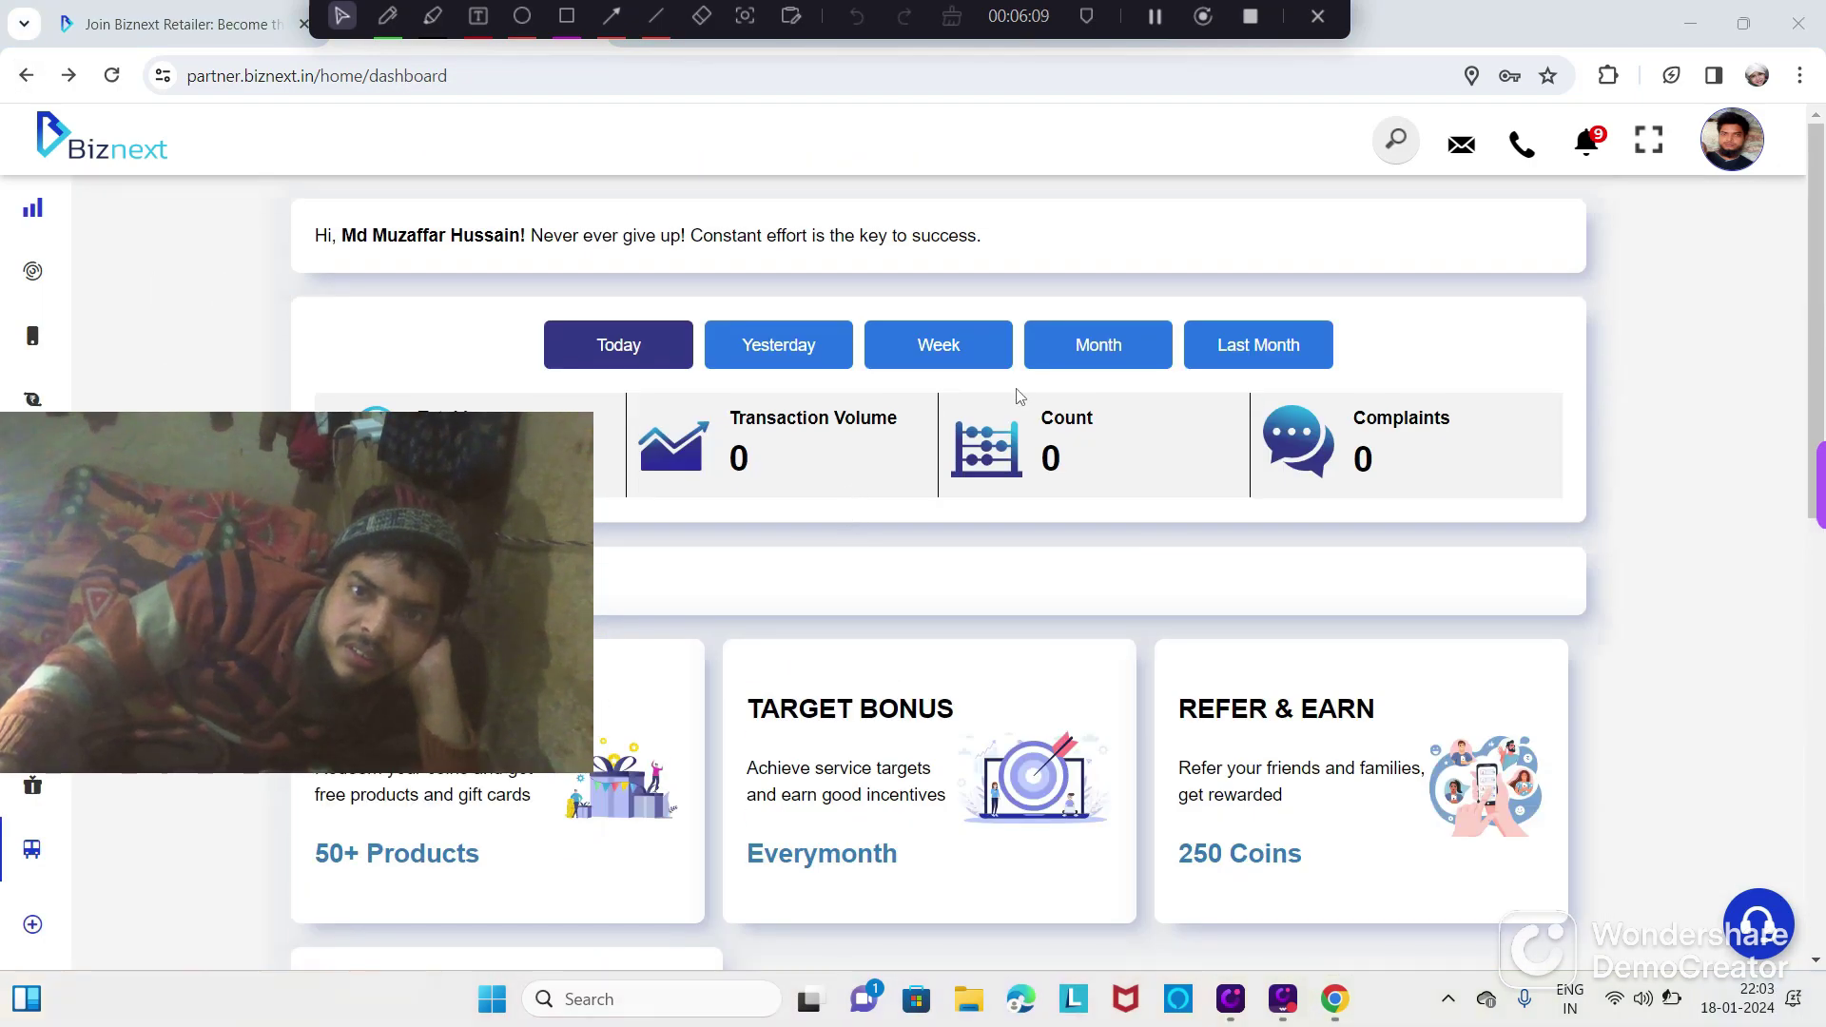
pyautogui.click(39, 85)
pyautogui.click(40, 86)
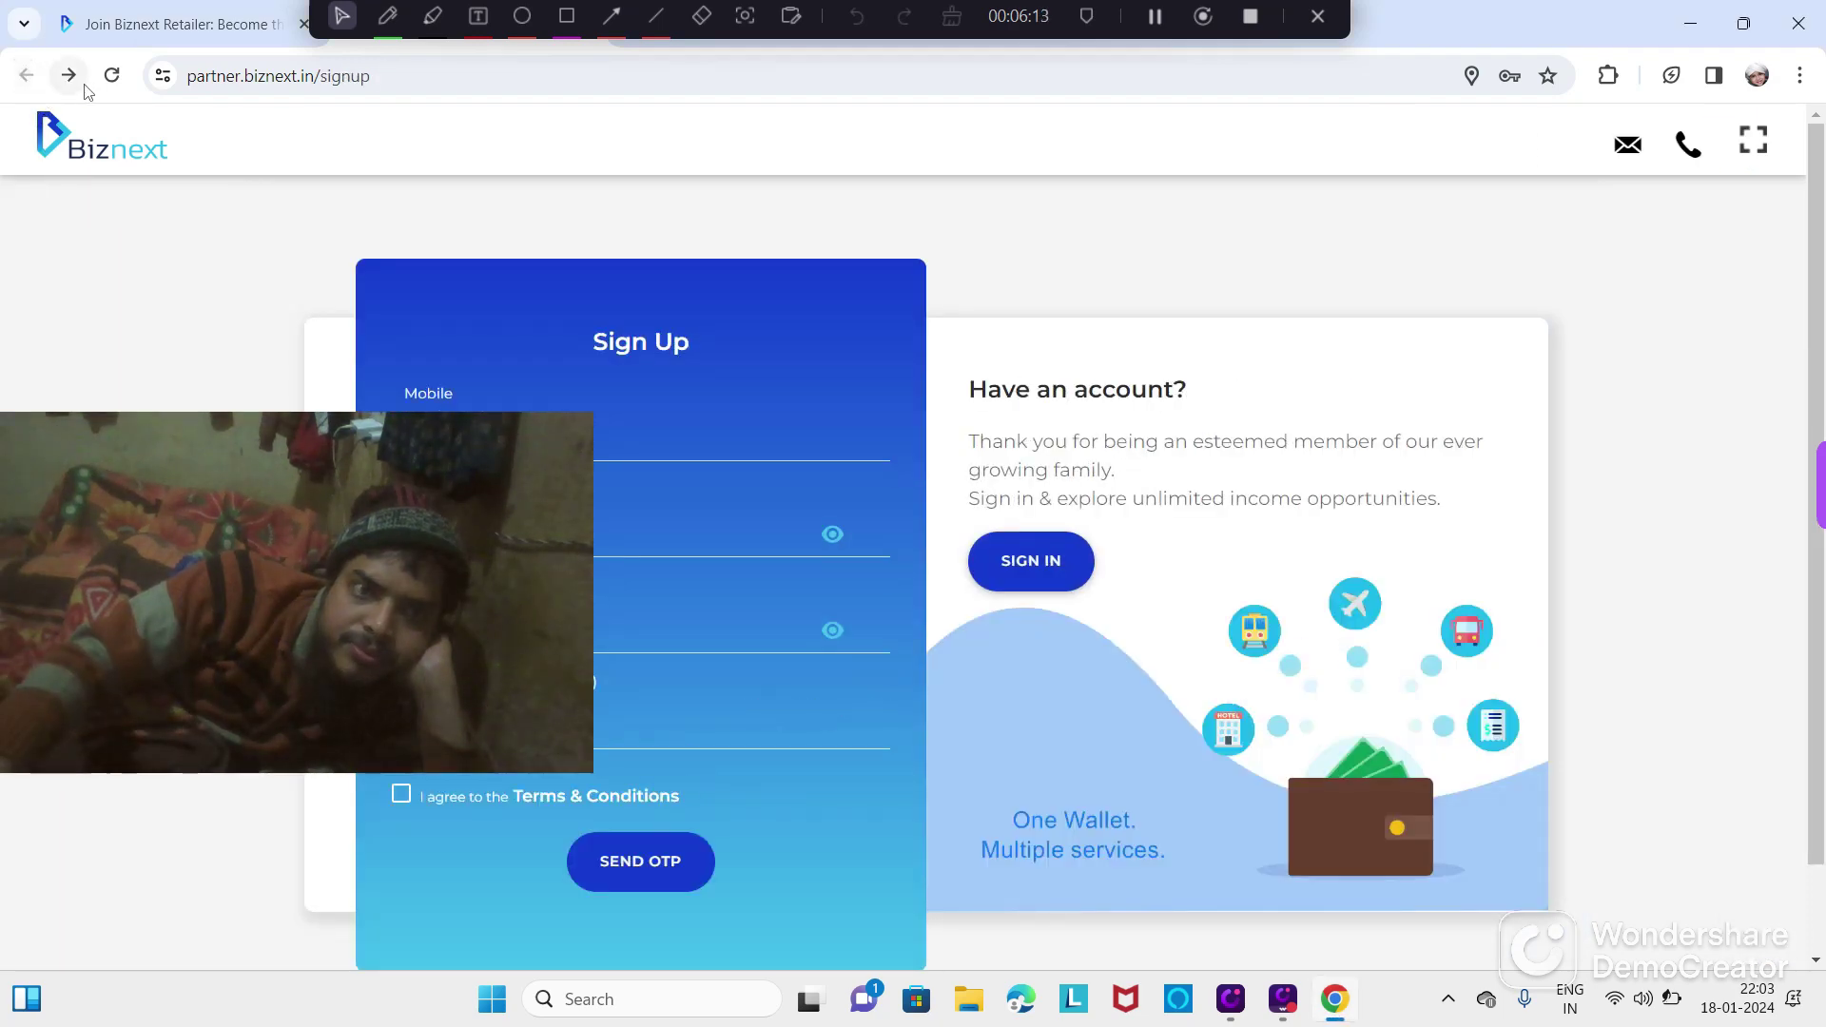